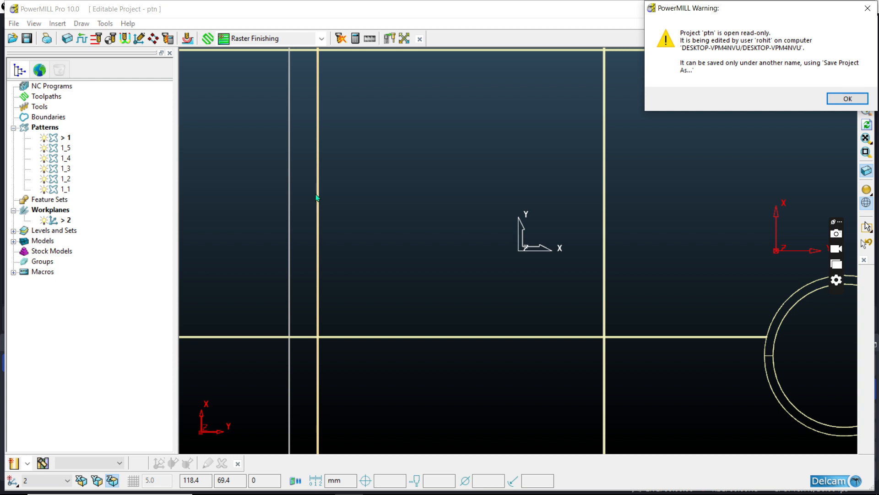
- Dismiss the read-only project warning and show the whole plate model shaded with its wireframe turned off
left_click(843, 100)
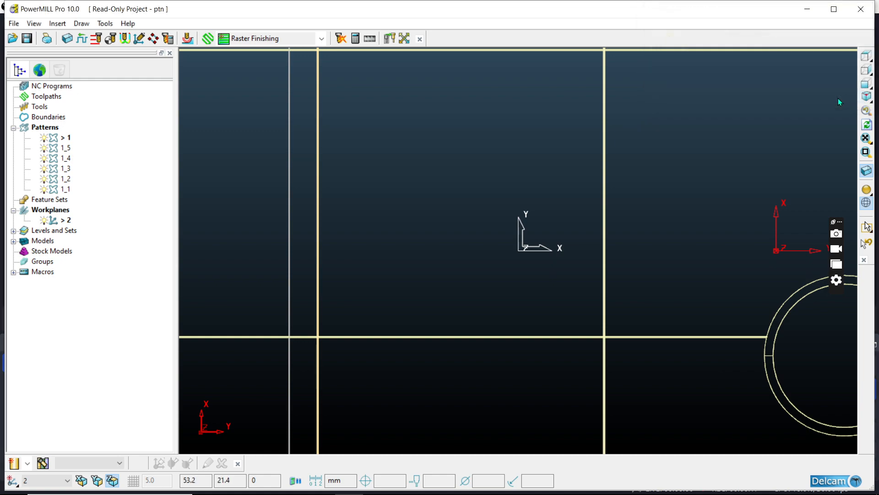
left_click(865, 63)
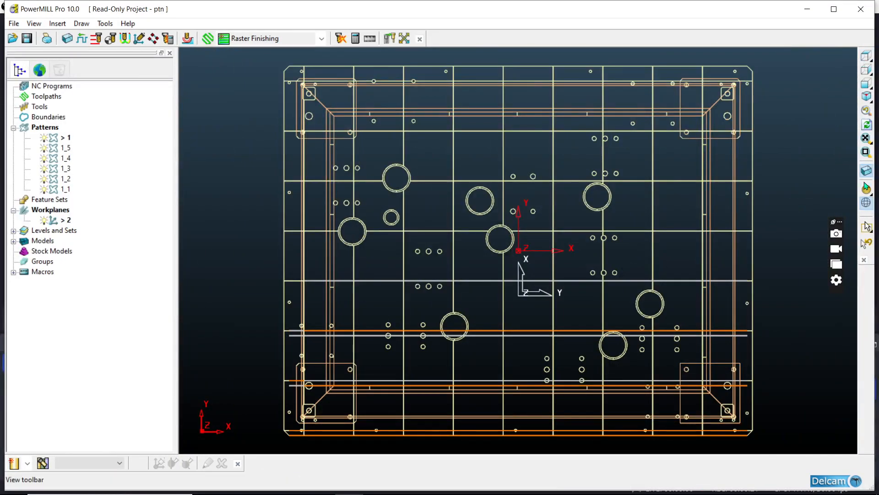
left_click(867, 191)
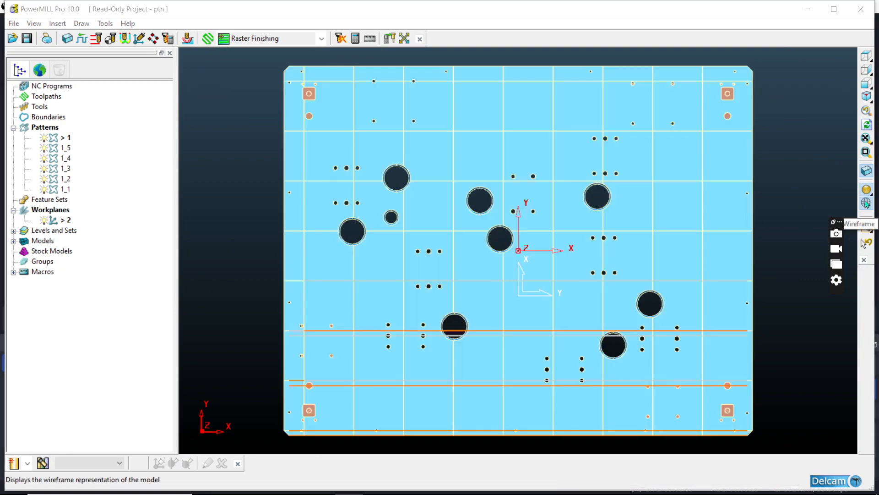
left_click(866, 203)
mouse_move(644, 274)
middle_mouse_down()
mouse_move(701, 182)
mouse_move(737, 193)
middle_mouse_up()
scroll(740, 193, "down", 3)
- Turn off the display of the active axes and the transform axes in the graphics area
right_click(729, 167)
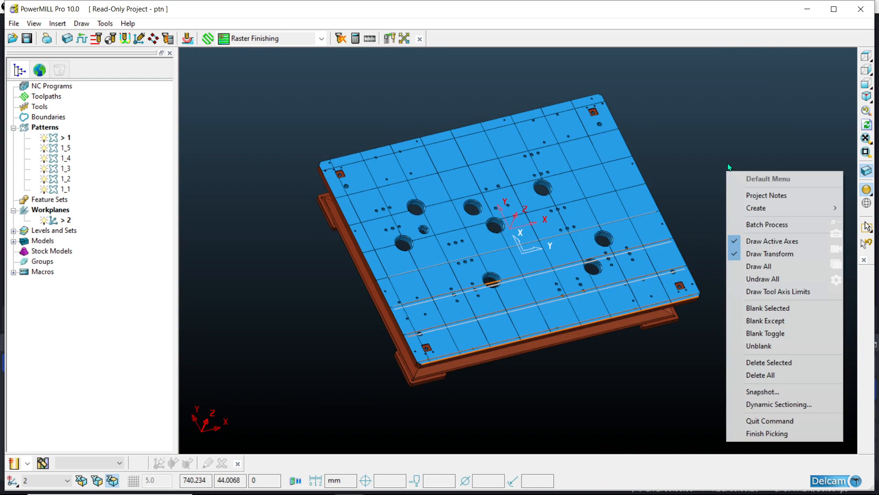
left_click(760, 241)
right_click(744, 243)
left_click(774, 306)
- Change the model's shading mode so that all surfaces are drawn in a single blue colour
scroll(347, 358, "up", 10)
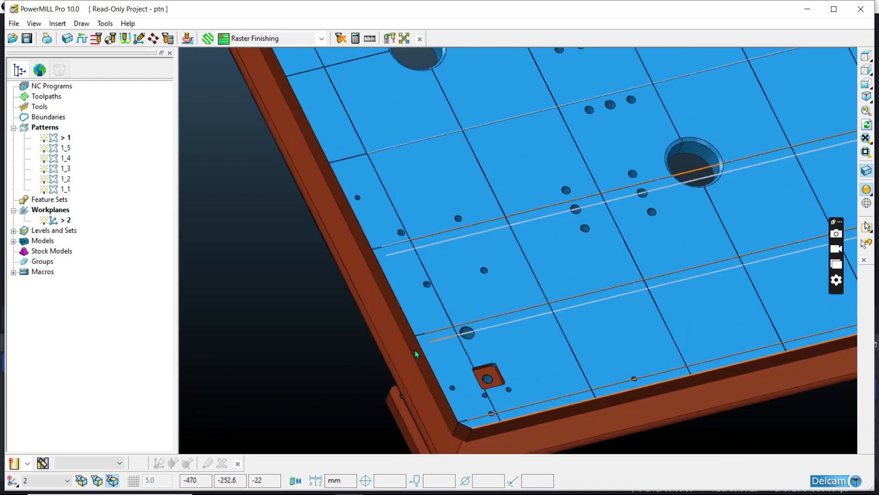
scroll(458, 343, "up", 2)
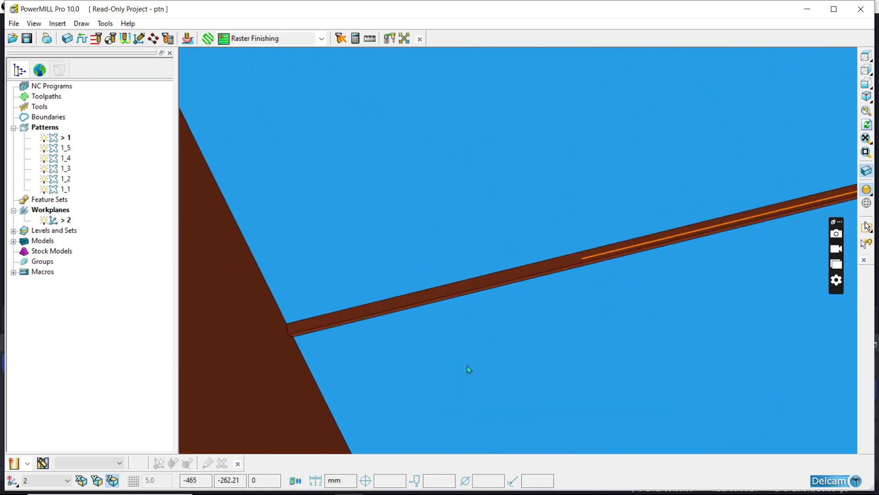
scroll(469, 366, "down", 6)
mouse_move(866, 191)
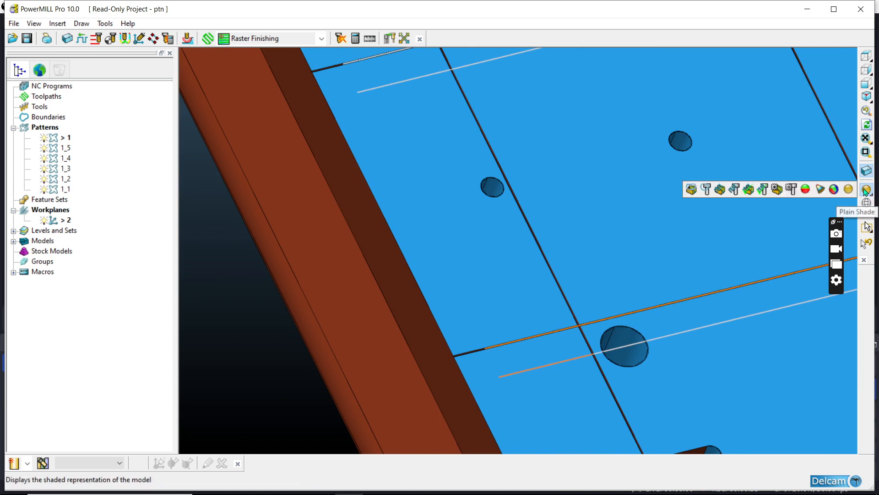
left_click(792, 190)
scroll(337, 212, "down", 4)
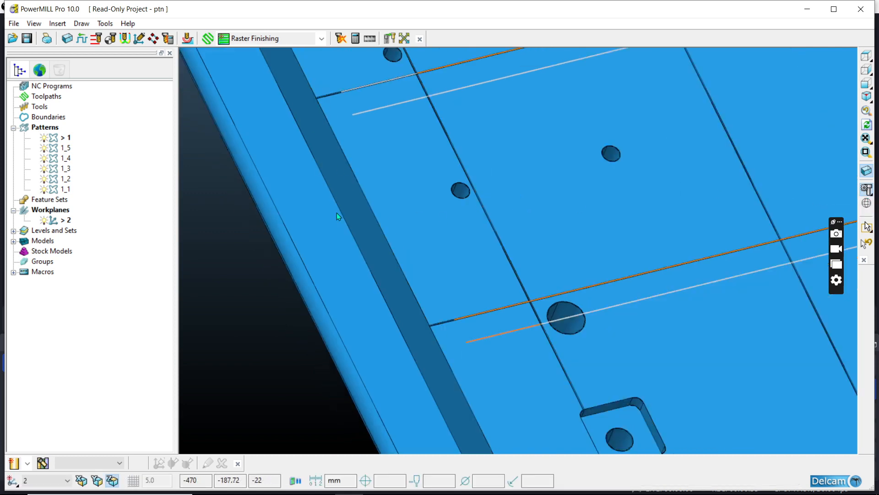
- Hide all the existing patterns, from 1 through 1_1, so only the shaded plate is displayed
left_click(43, 139)
left_click(44, 148)
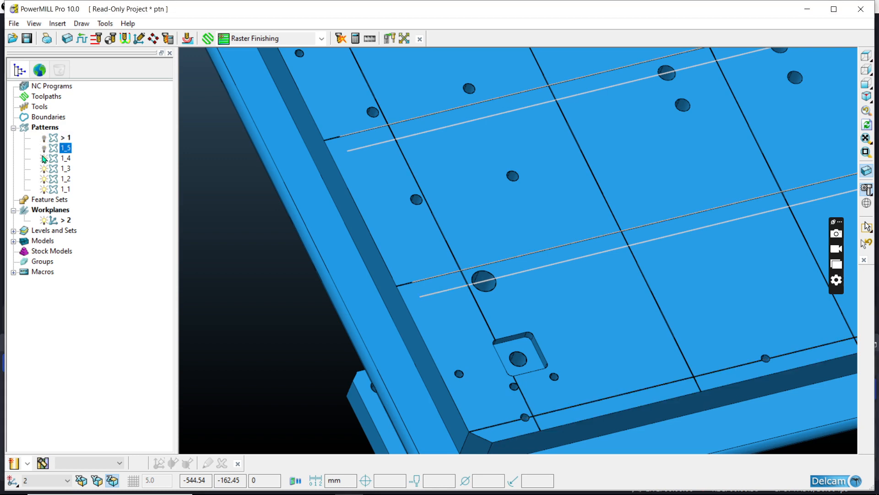
left_click(43, 189)
scroll(375, 205, "down", 5)
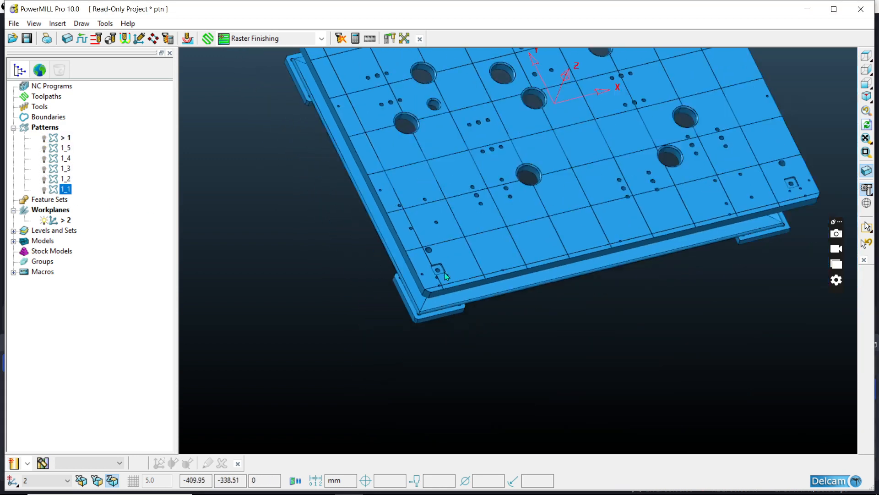
- Examine the V-shaped engraved grooves and their crossing near the plate's upper corner in a tilted view
scroll(290, 133, "up", 8)
scroll(490, 230, "down", 4)
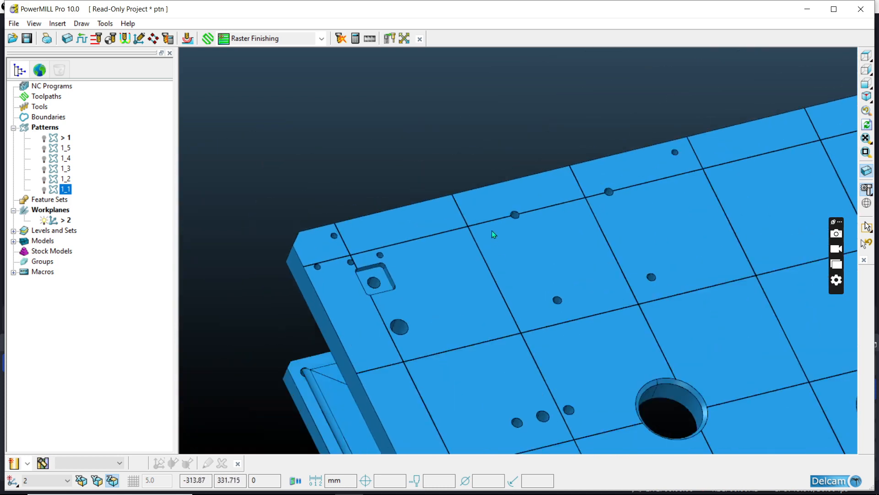
scroll(488, 230, "up", 10)
scroll(475, 228, "up", 2)
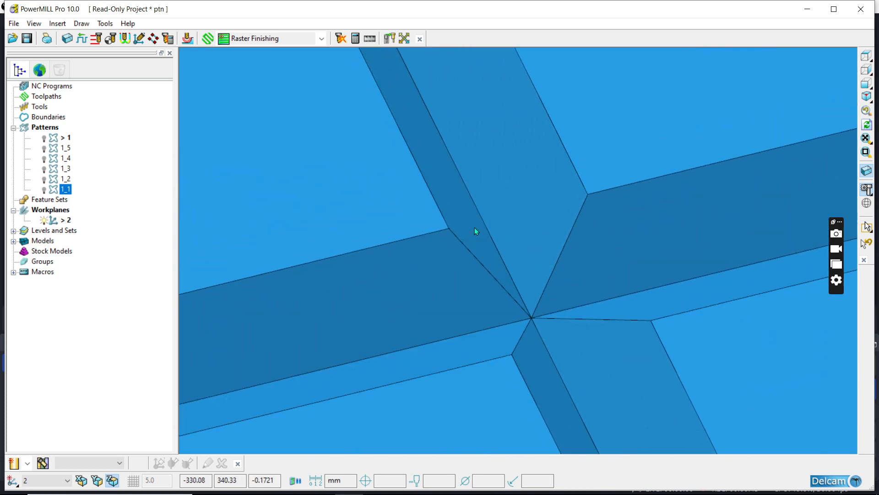
scroll(476, 229, "down", 2)
scroll(476, 229, "up", 3)
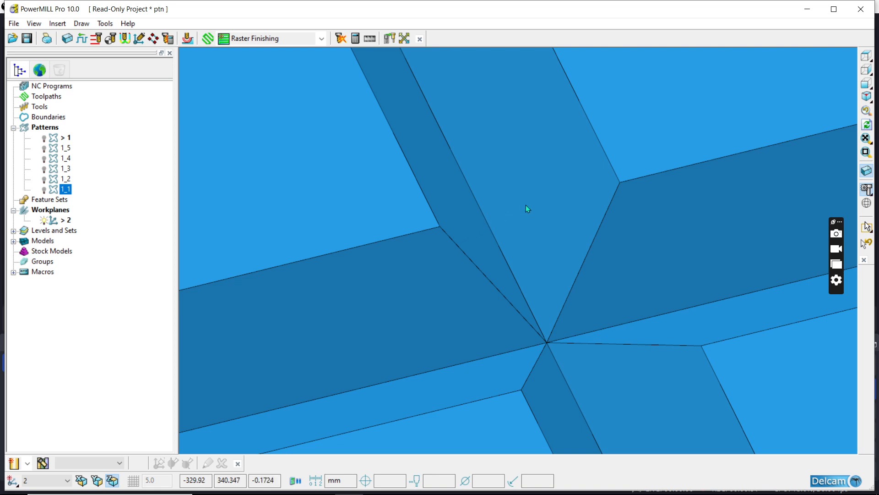
scroll(488, 219, "down", 3)
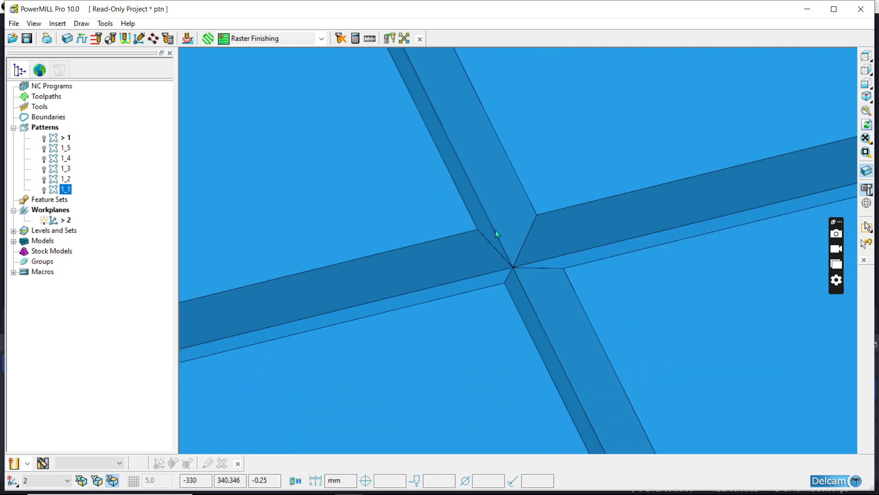
scroll(495, 229, "up", 2)
scroll(524, 304, "down", 3)
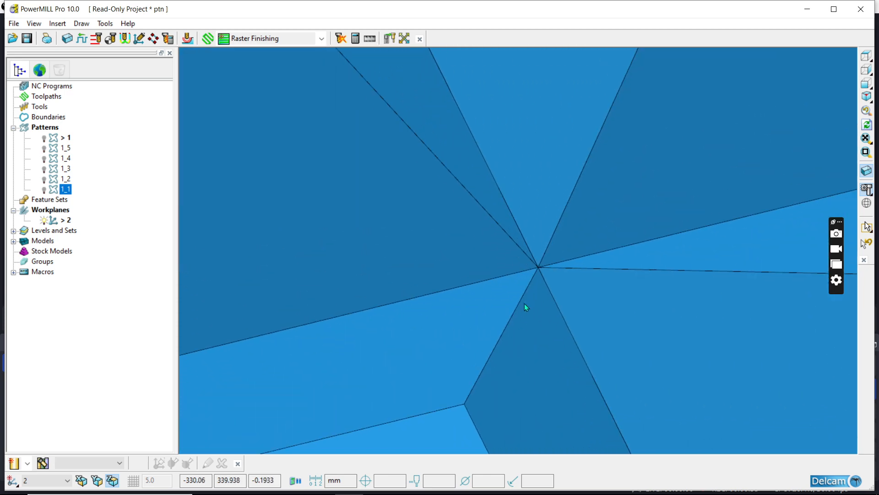
scroll(524, 303, "up", 3)
scroll(548, 279, "down", 3)
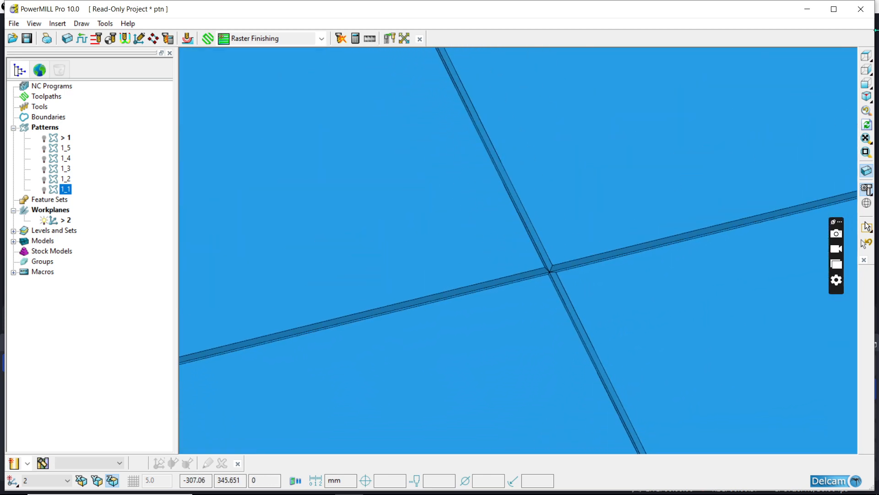
- Examine a groove crossing on the plate from the top view, checking its centre lines and mitred sides
left_click(867, 55)
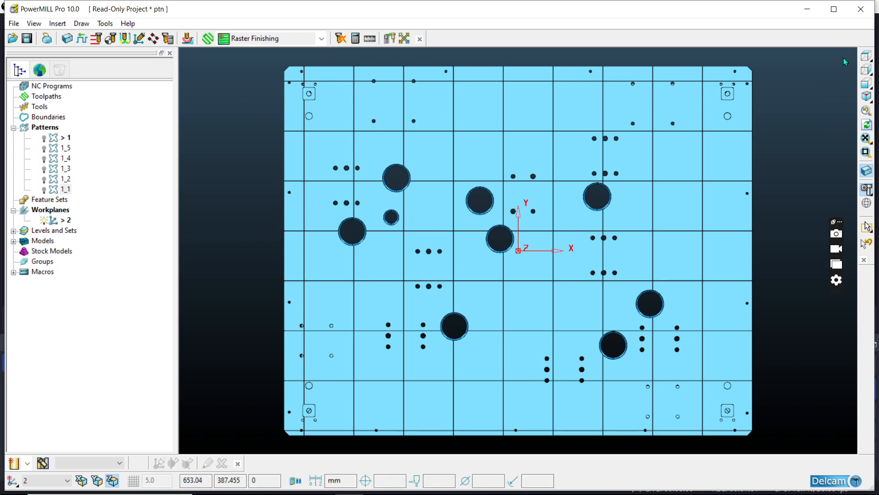
scroll(722, 329, "up", 10)
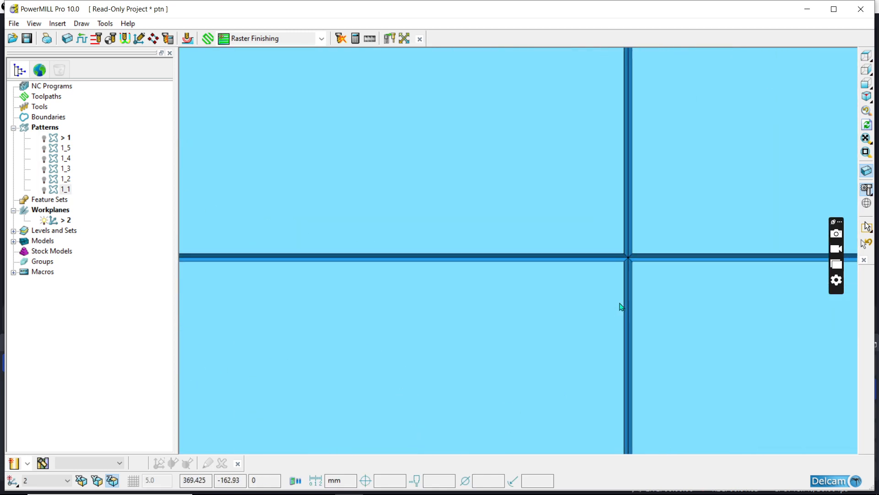
scroll(628, 178, "up", 4)
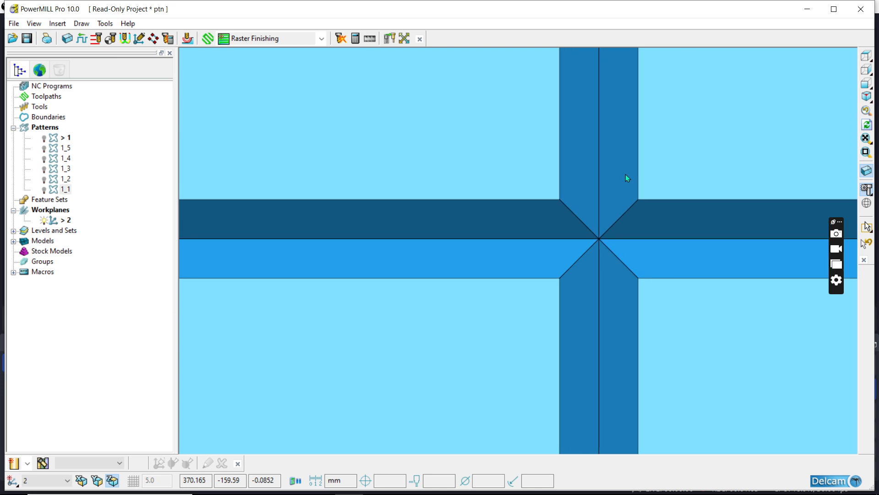
scroll(625, 176, "down", 3)
scroll(621, 192, "up", 3)
scroll(632, 207, "down", 3)
scroll(648, 196, "down", 8)
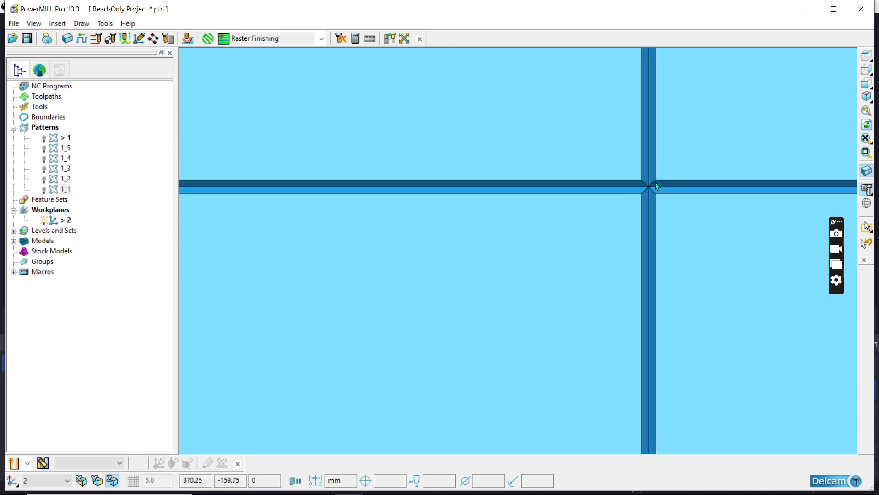
scroll(647, 195, "down", 3)
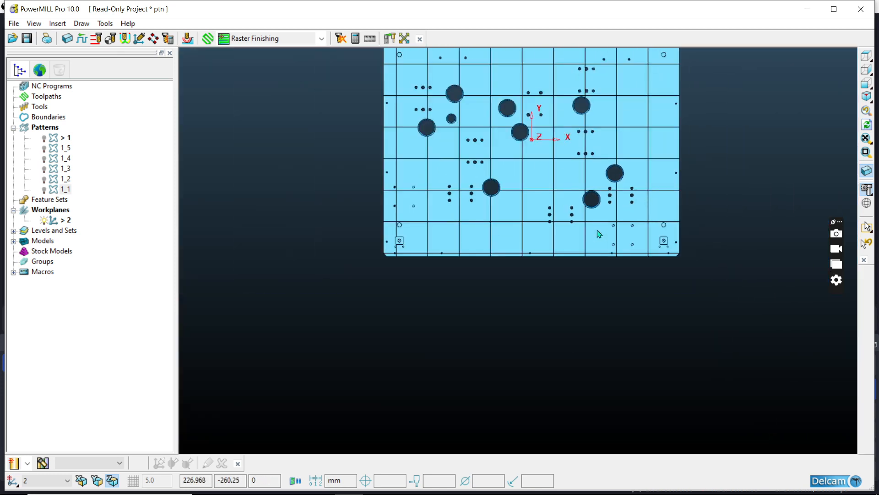
- Examine the groove crossing beside the small hole near the plate's lower corner in a tilted view
middle_click_drag(598, 232, 598, 144)
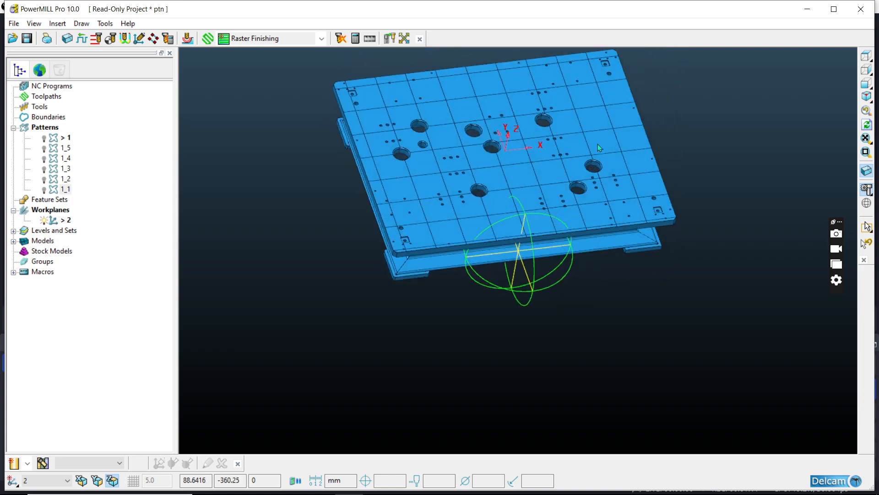
scroll(339, 230, "up", 6)
scroll(419, 202, "down", 5)
middle_click_drag(419, 202, 463, 249)
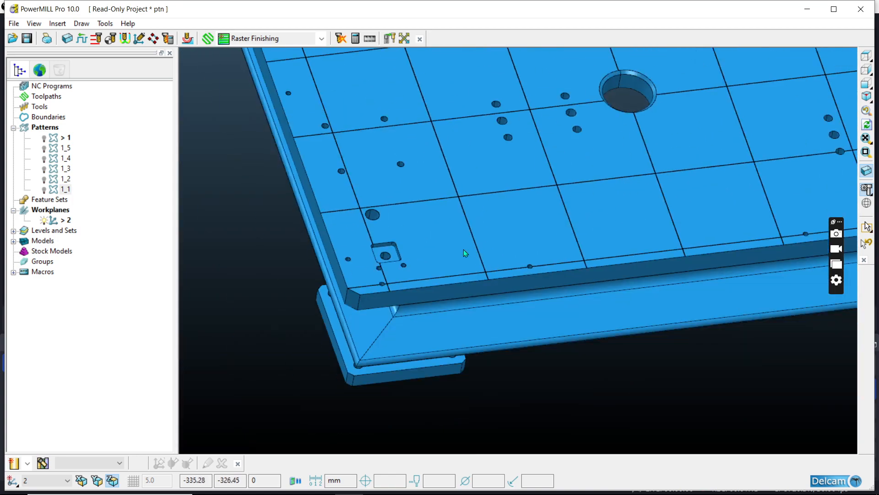
scroll(359, 252, "up", 8)
scroll(477, 316, "up", 5)
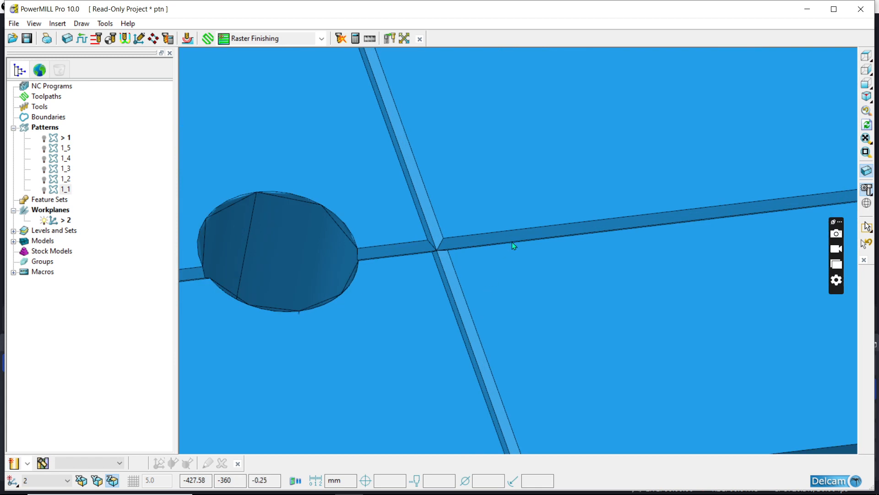
scroll(436, 226, "down", 1)
scroll(377, 234, "up", 5)
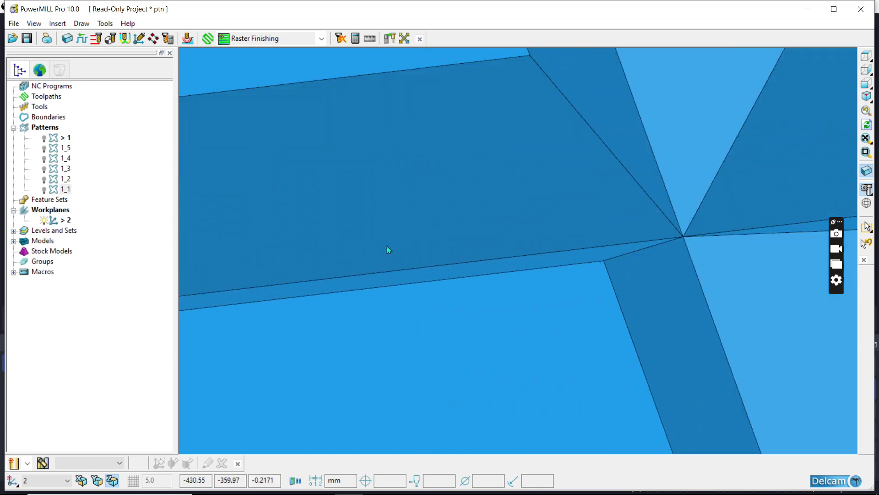
scroll(483, 213, "down", 4)
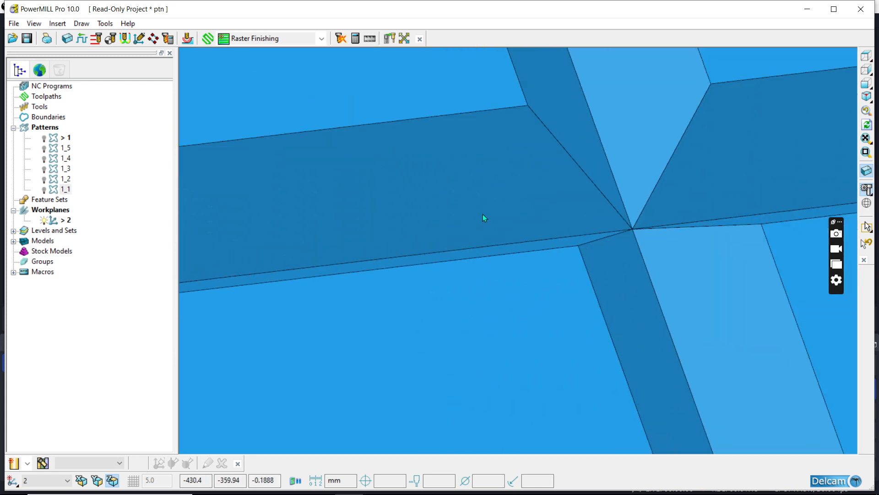
scroll(482, 238, "down", 2)
scroll(220, 271, "up", 5)
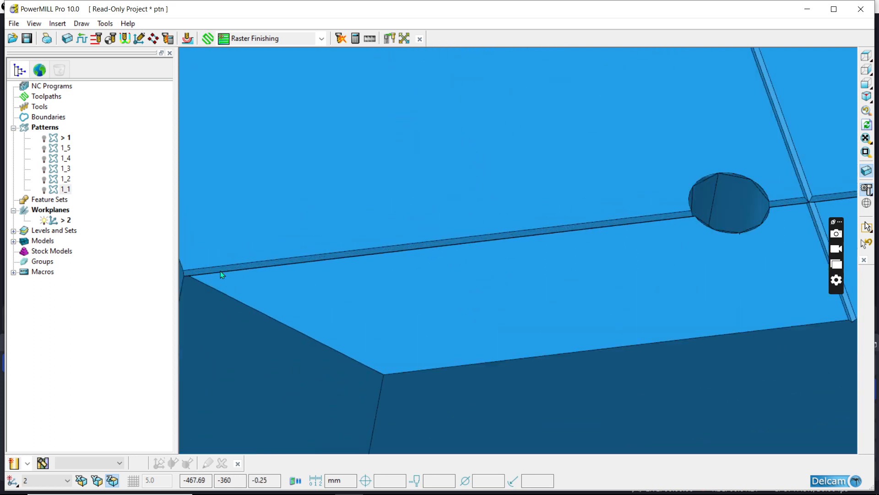
- Inspect the groove running along the plate's front edge, from its chamfered corner past the small hole, with the groove's side surfaces highlighted
scroll(413, 255, "up", 1)
scroll(471, 226, "down", 3)
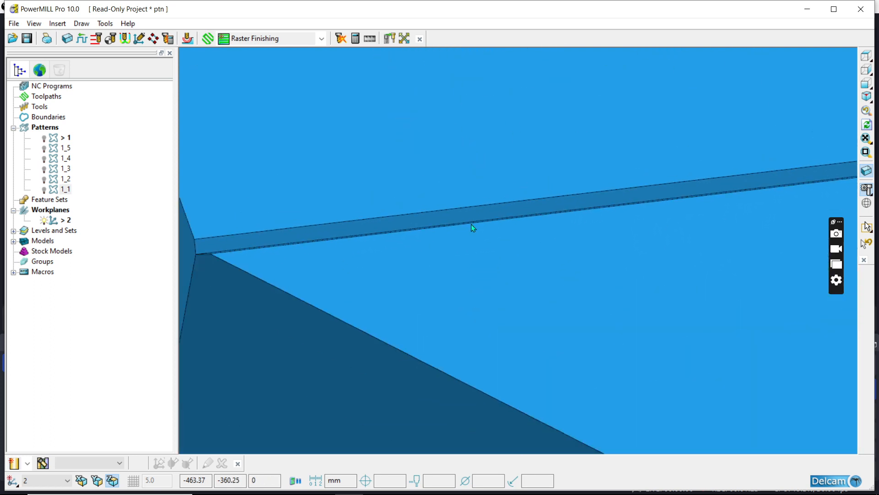
scroll(334, 236, "up", 2)
scroll(361, 250, "down", 5)
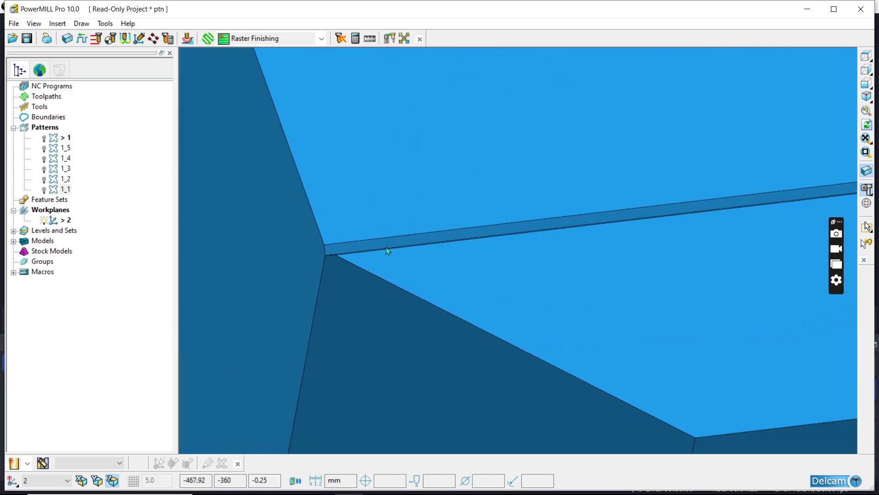
scroll(600, 223, "up", 5)
scroll(683, 196, "up", 2)
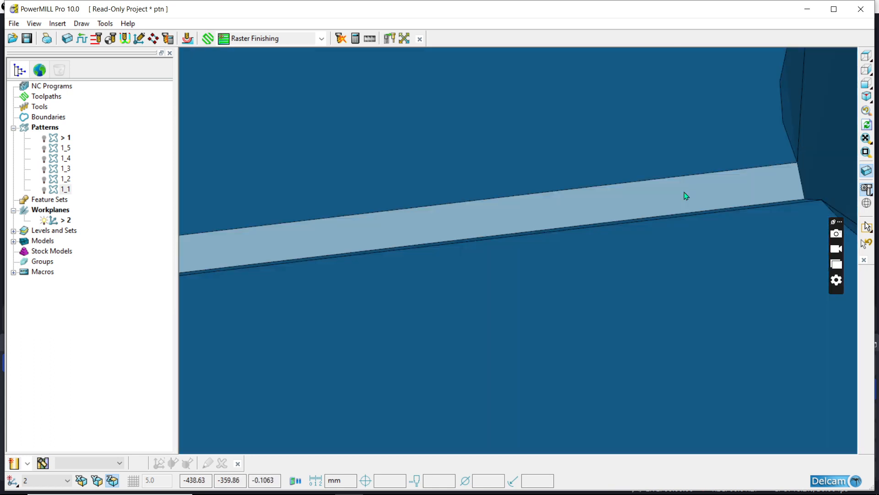
scroll(547, 232, "down", 3)
scroll(778, 197, "up", 2)
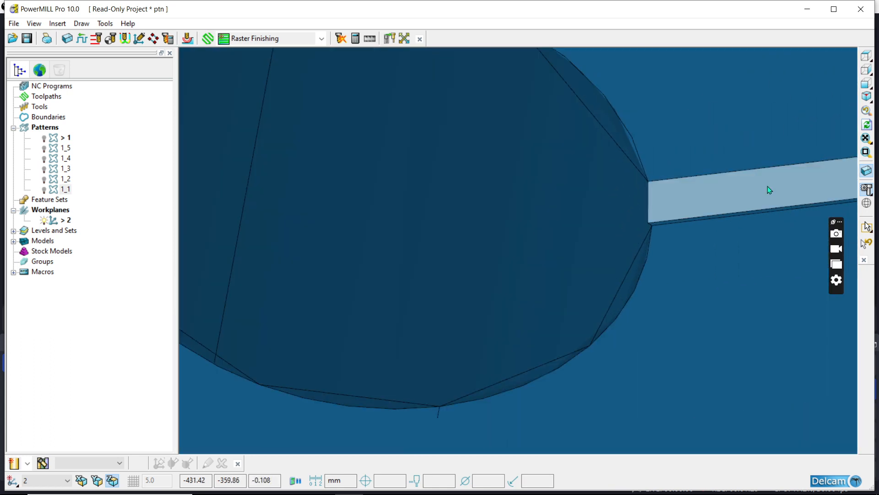
scroll(767, 191, "down", 3)
scroll(708, 186, "up", 2)
scroll(598, 237, "down", 4)
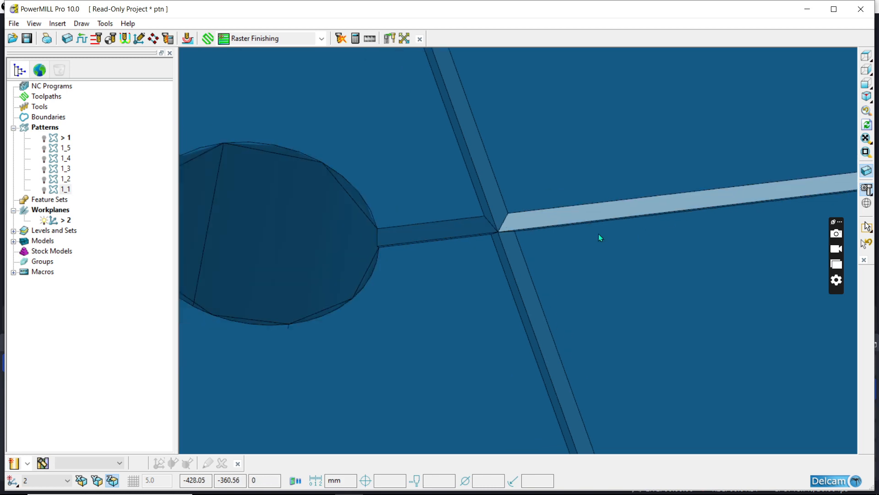
scroll(768, 208, "up", 2)
scroll(663, 246, "down", 2)
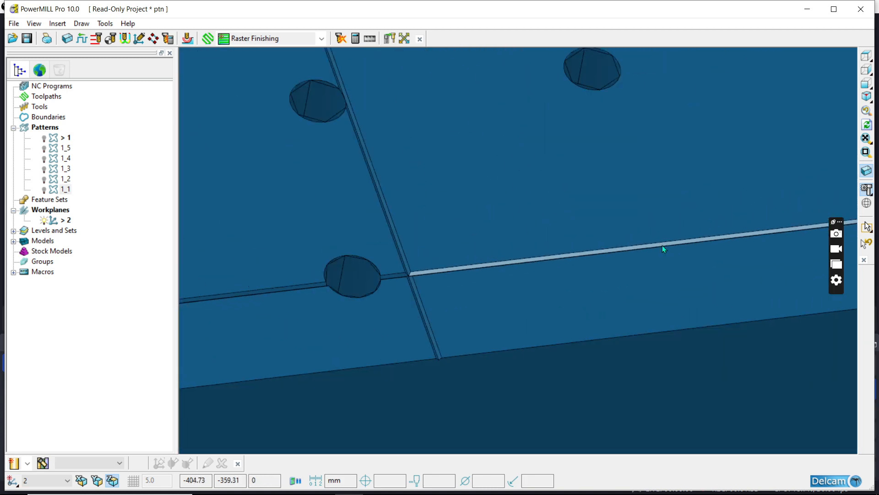
- Delete all the existing patterns from the project
right_click(35, 127)
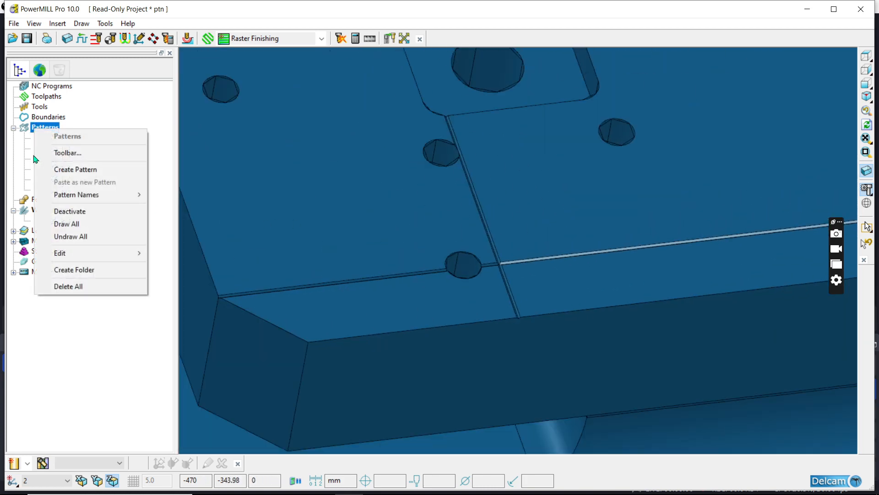
left_click(54, 288)
scroll(389, 282, "down", 3)
scroll(389, 281, "down", 6)
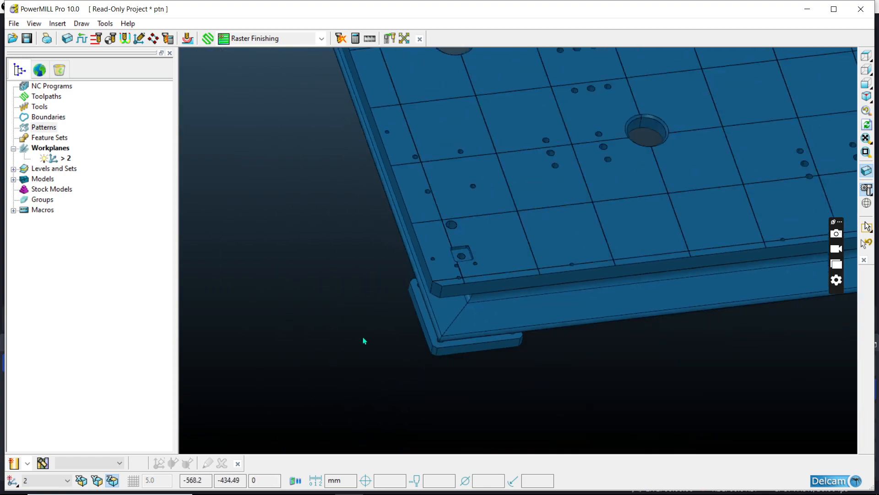
- Create a new empty pattern in the project and show it in the list of patterns
scroll(601, 167, "up", 3)
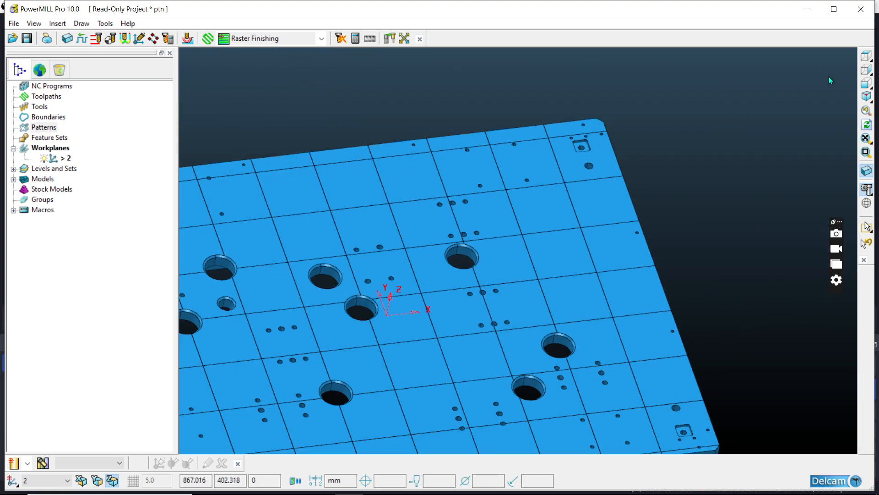
left_click(869, 55)
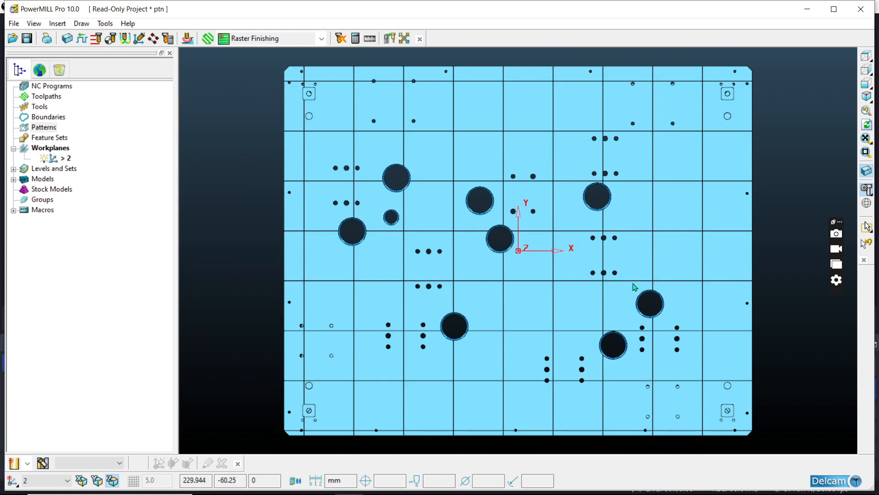
middle_click_drag(634, 287, 712, 122)
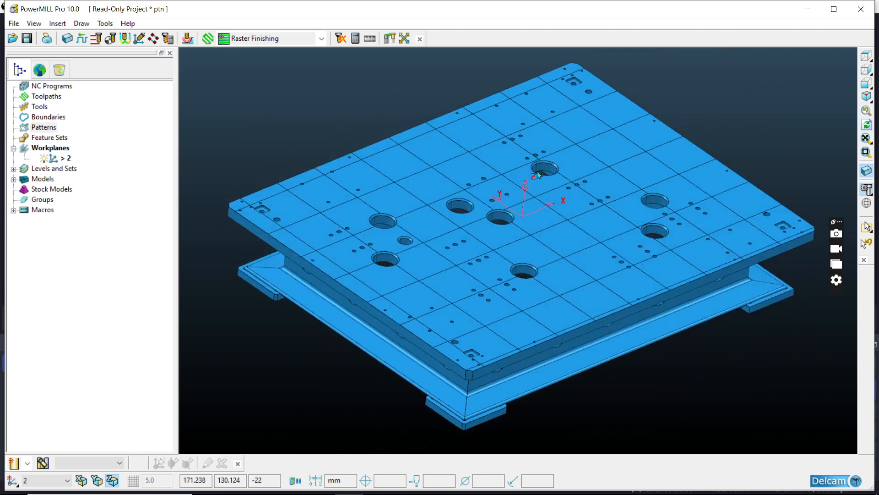
scroll(529, 276, "down", 2)
scroll(526, 285, "up", 3)
scroll(523, 312, "down", 4)
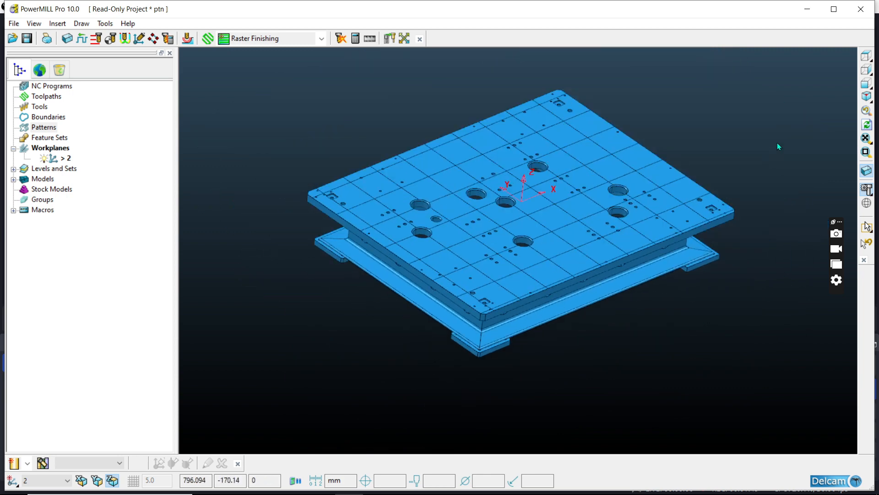
right_click(23, 127)
left_click(59, 173)
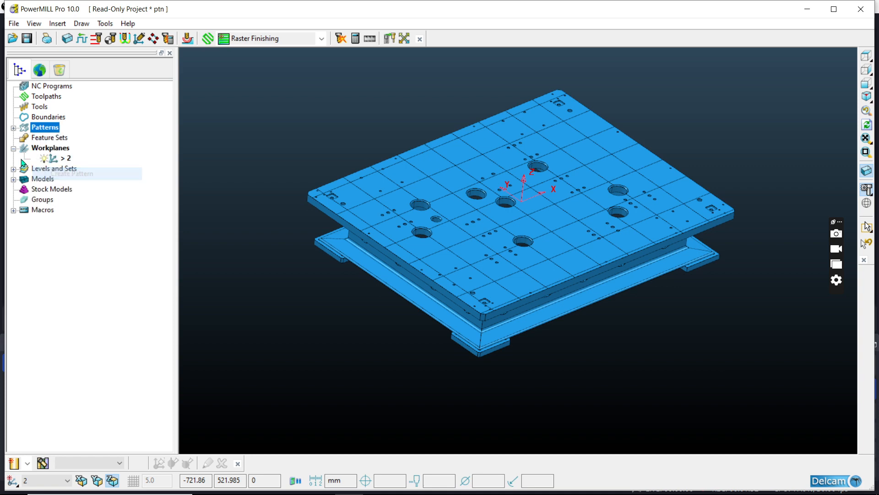
left_click(14, 128)
right_click(54, 141)
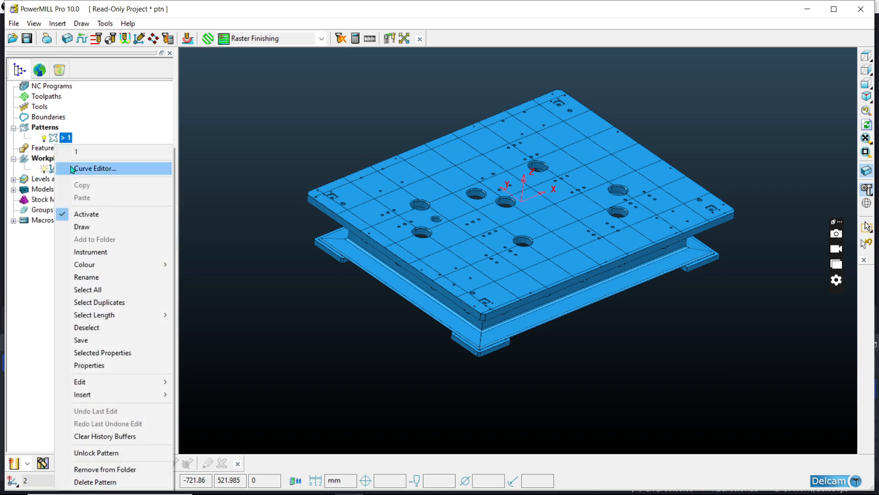
left_click(199, 228)
- Examine the faces bordering the front-edge groove, highlighting the narrow edge strip and the adjacent grid square
scroll(489, 316, "up", 5)
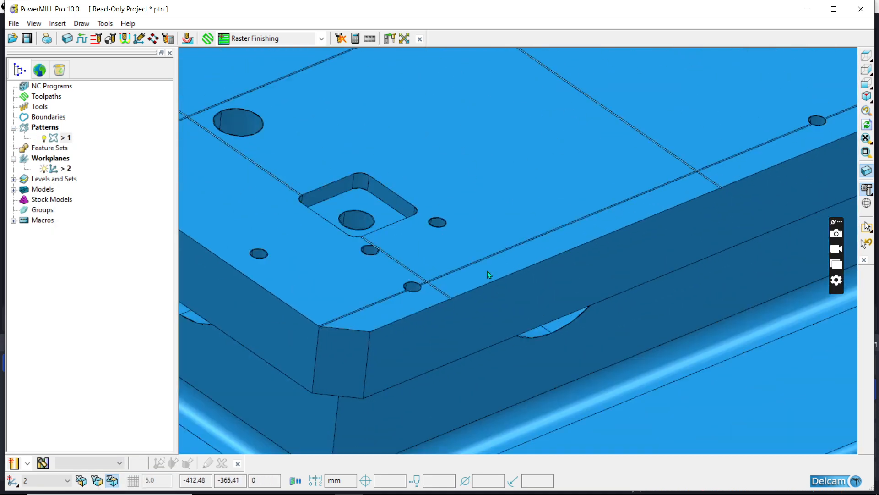
left_click(488, 271)
scroll(469, 283, "down", 5)
scroll(577, 239, "up", 6)
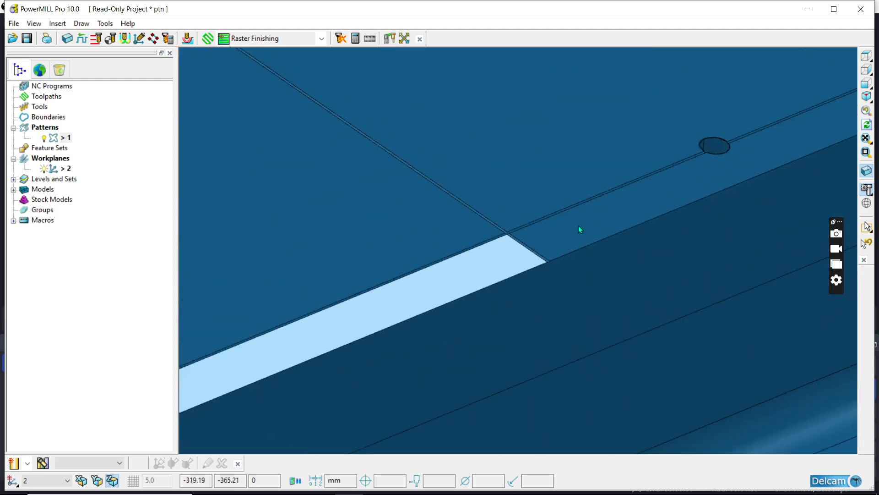
left_click(579, 227)
scroll(549, 215, "up", 3)
scroll(485, 224, "down", 6)
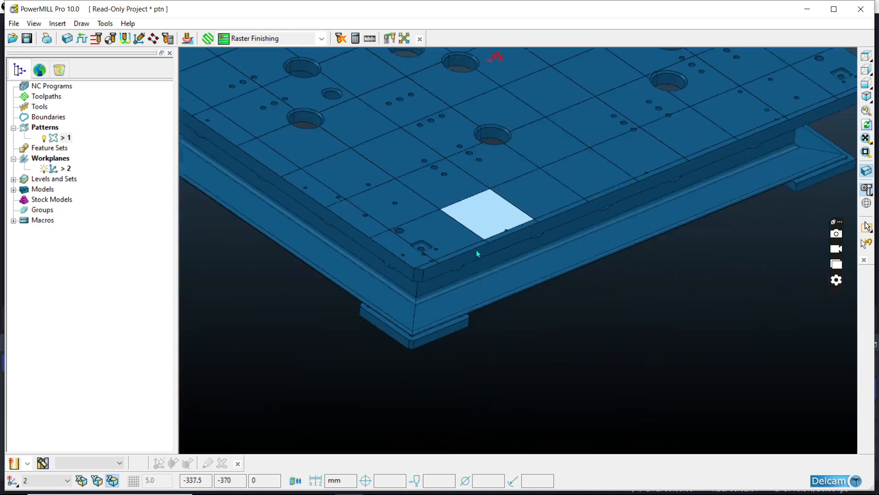
scroll(440, 256, "up", 4)
scroll(410, 295, "down", 3)
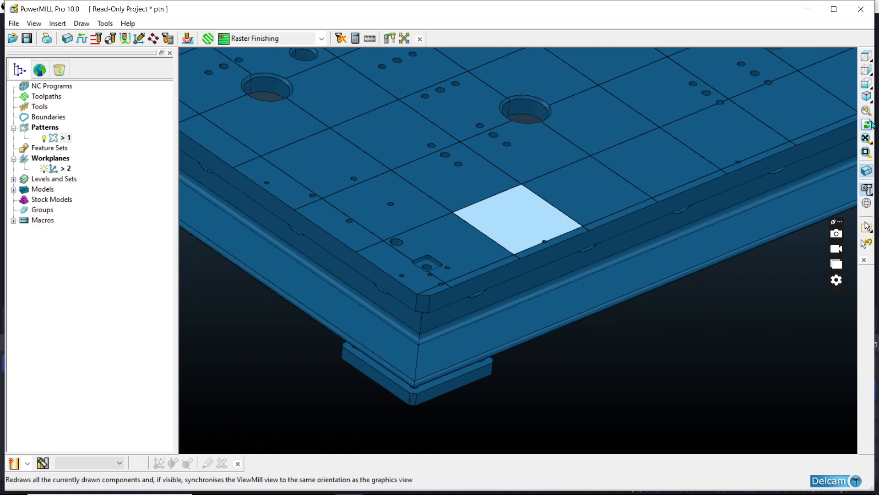
scroll(727, 157, "down", 5)
left_click(865, 56)
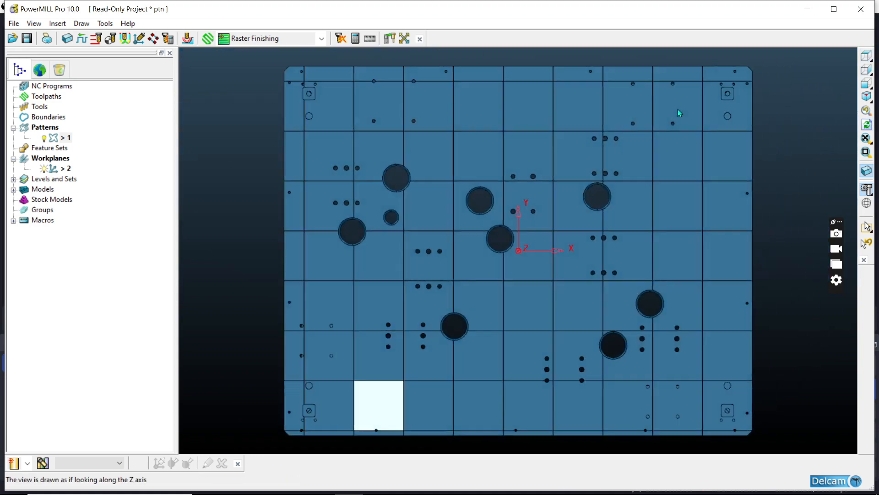
- Select the narrow strip face beside the small front-edge hole and calculate box block limits from it to measure its extents
scroll(652, 128, "down", 2)
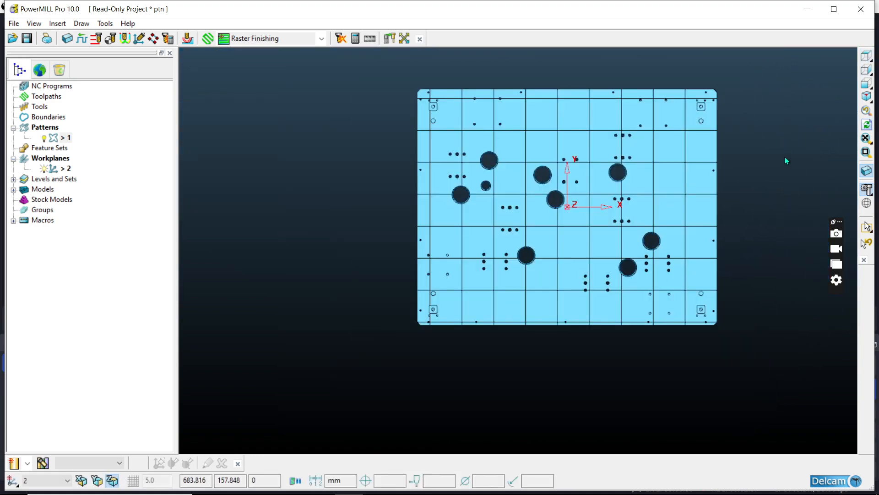
middle_click_drag(697, 272, 735, 159)
scroll(554, 300, "up", 8)
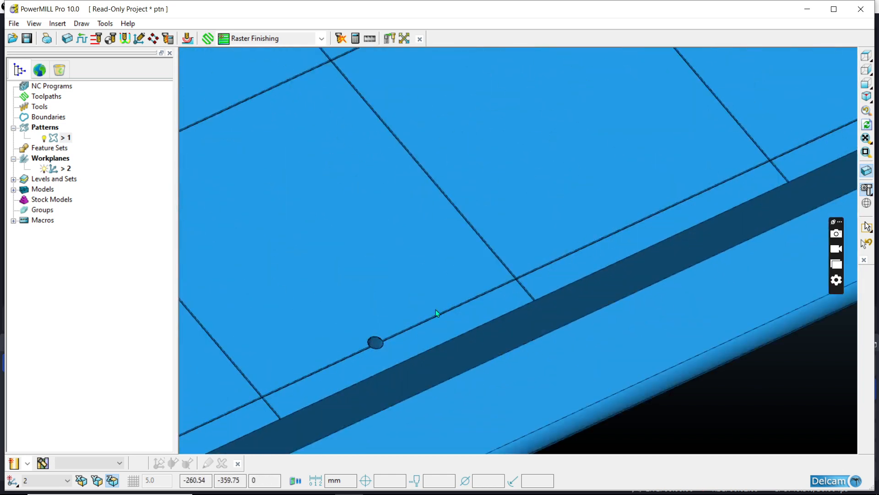
scroll(471, 316, "up", 3)
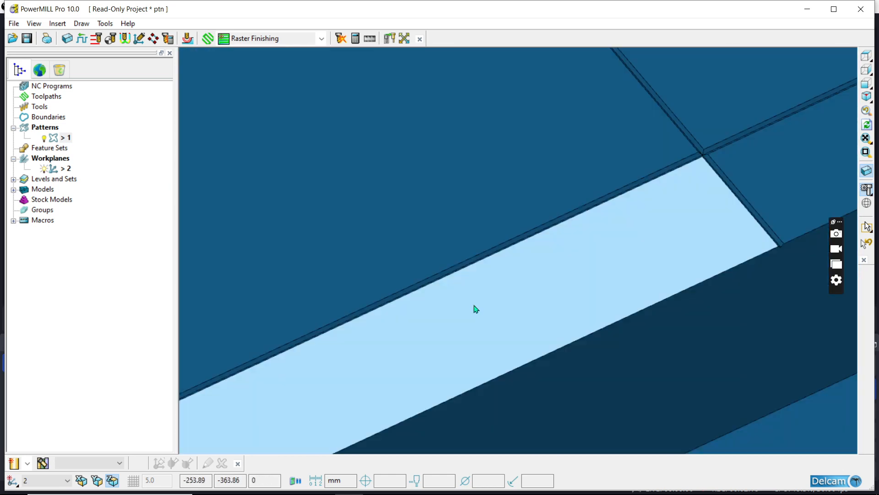
left_click(66, 38)
left_click(294, 302)
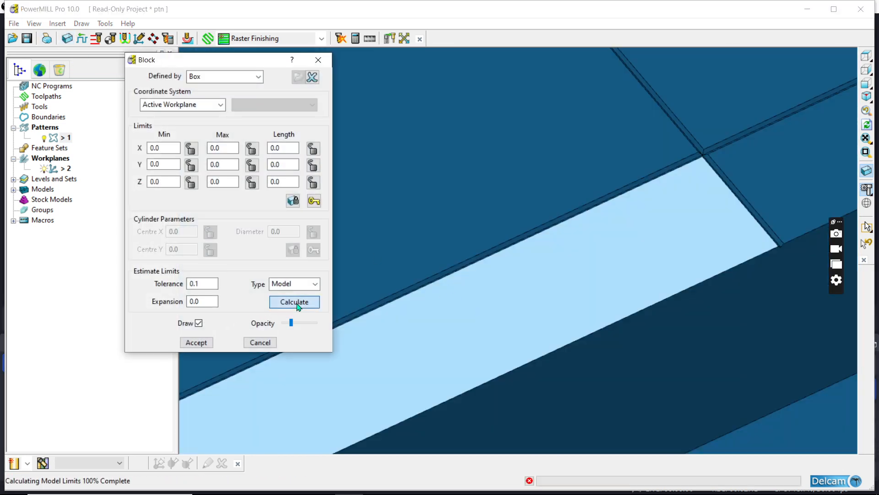
- Add the adjoining groove side surface to the selected strip face and recalculate the block limits
scroll(414, 203, "down", 4)
middle_click_drag(415, 242, 492, 262)
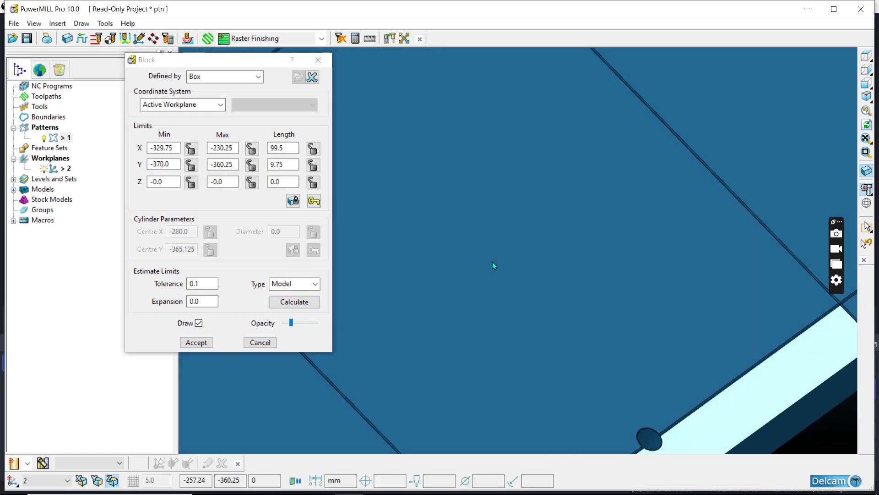
scroll(543, 267, "down", 3)
scroll(531, 389, "up", 5)
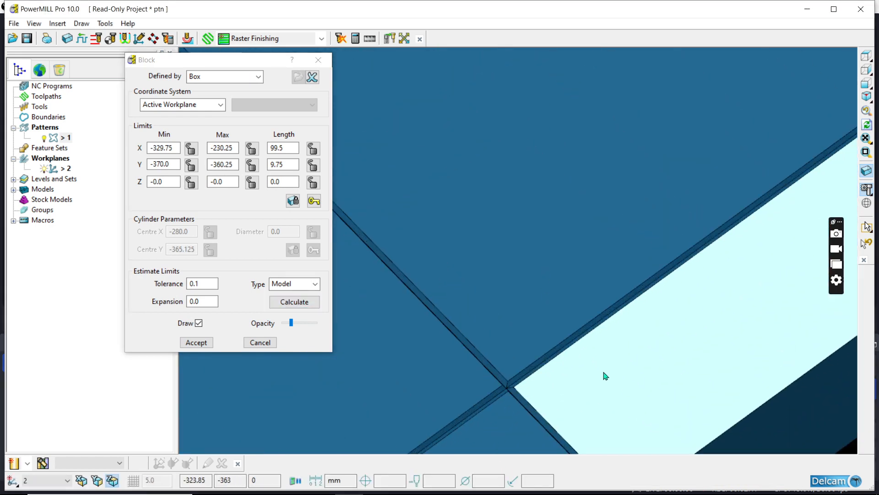
scroll(463, 373, "up", 2)
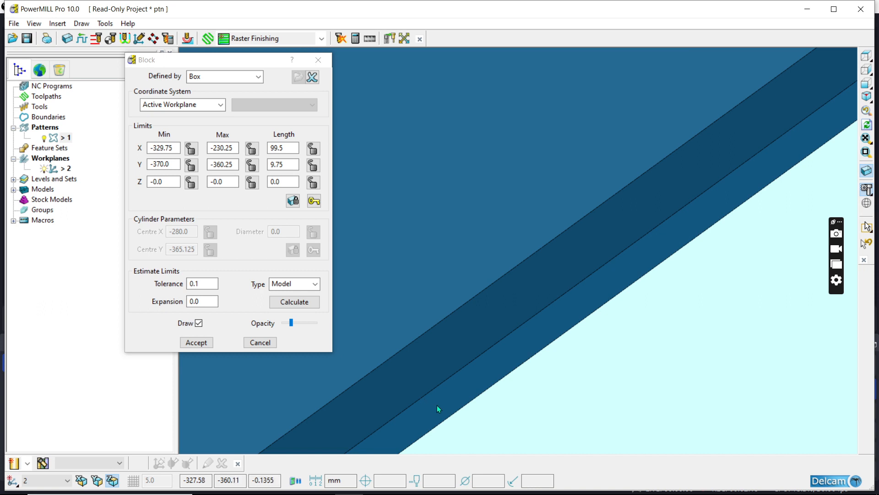
left_click(305, 302)
left_click(305, 302)
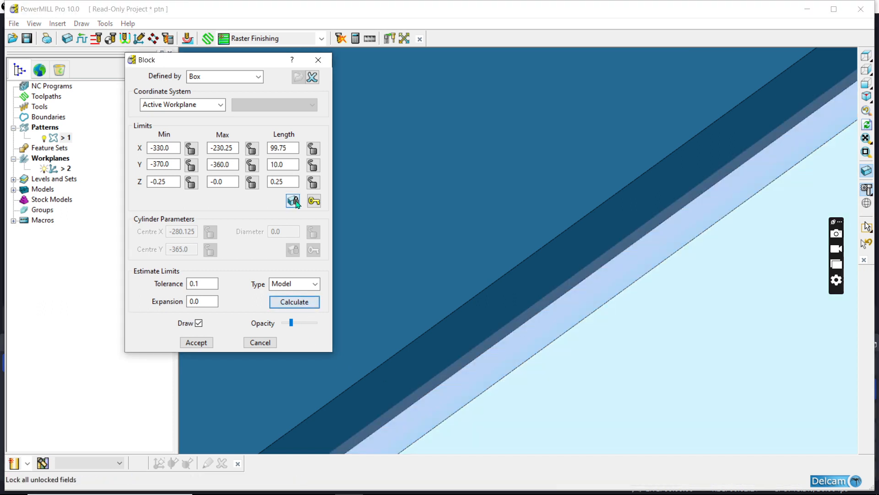
- Inspect the groove crossing at the strip's corner with the side surfaces highlighted, and close the block settings without accepting
scroll(444, 397, "down", 2)
scroll(444, 397, "up", 4)
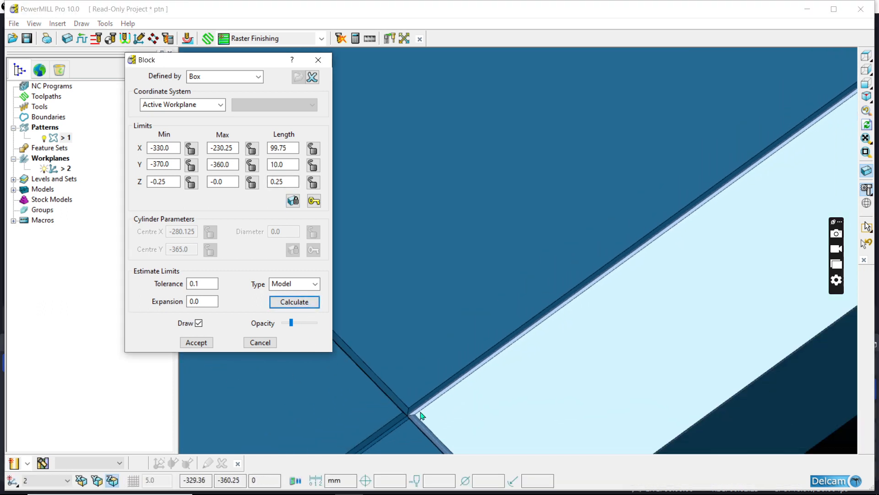
scroll(440, 366, "down", 3)
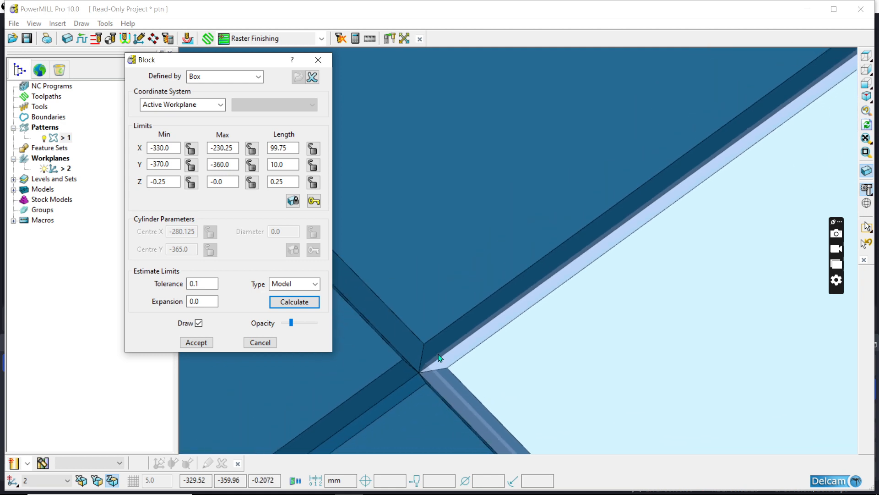
scroll(529, 408, "down", 2)
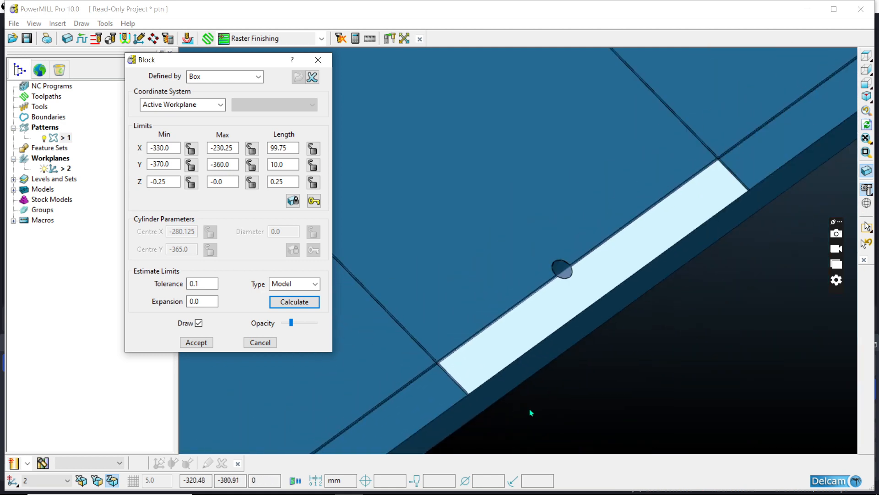
scroll(516, 367, "up", 5)
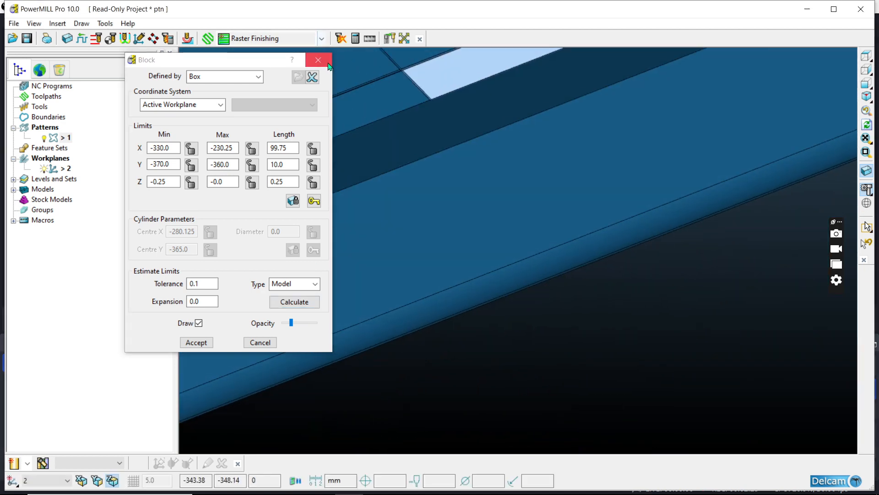
scroll(435, 223, "down", 5)
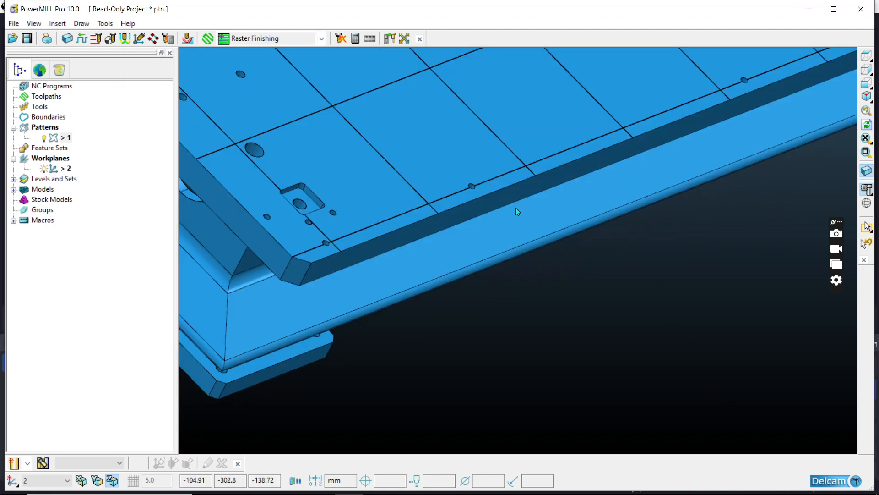
- Select the plate's long front side face and insert its outline from the model into pattern 1
scroll(508, 211, "up", 3)
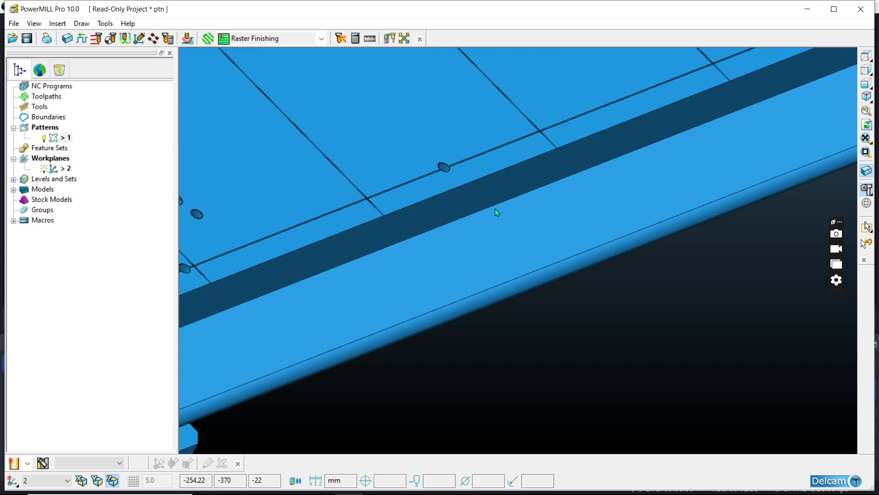
scroll(482, 192, "down", 6)
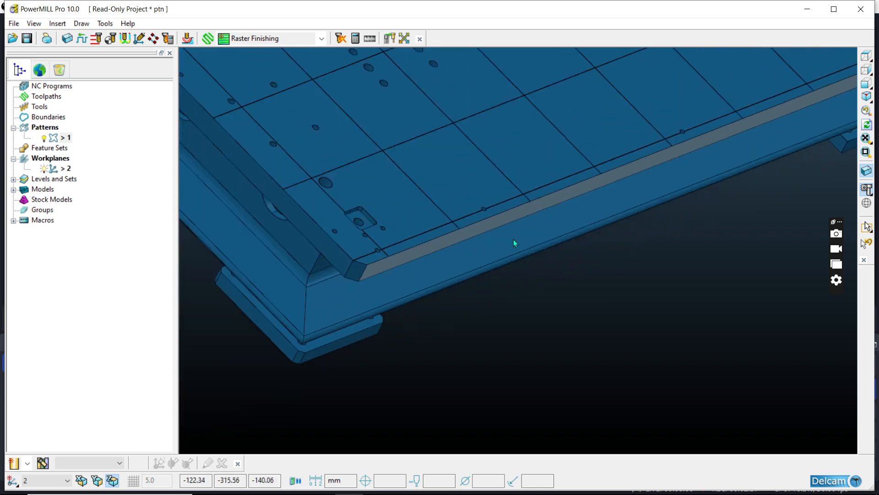
scroll(572, 229, "up", 2)
scroll(632, 212, "up", 3)
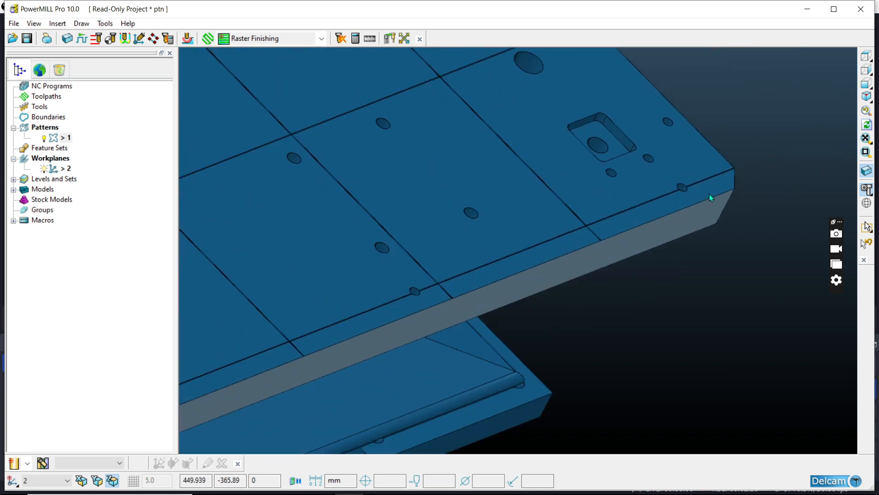
right_click(61, 136)
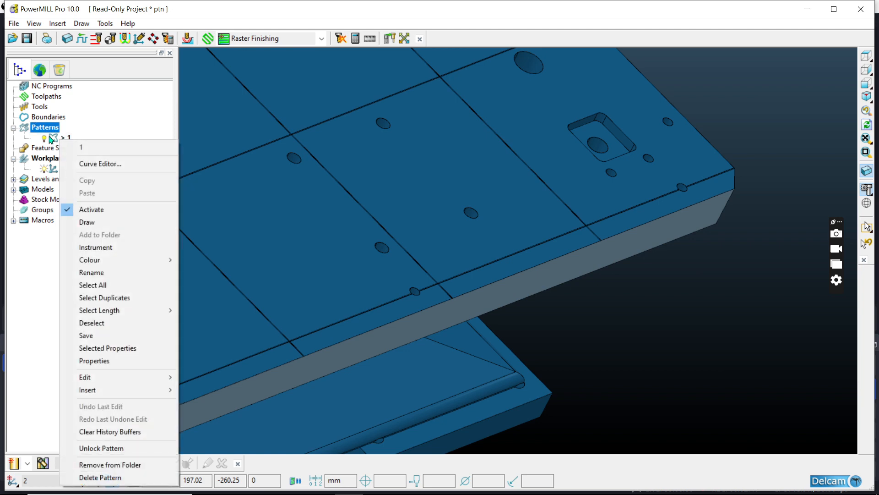
left_click(62, 137)
right_click(62, 137)
mouse_move(100, 393)
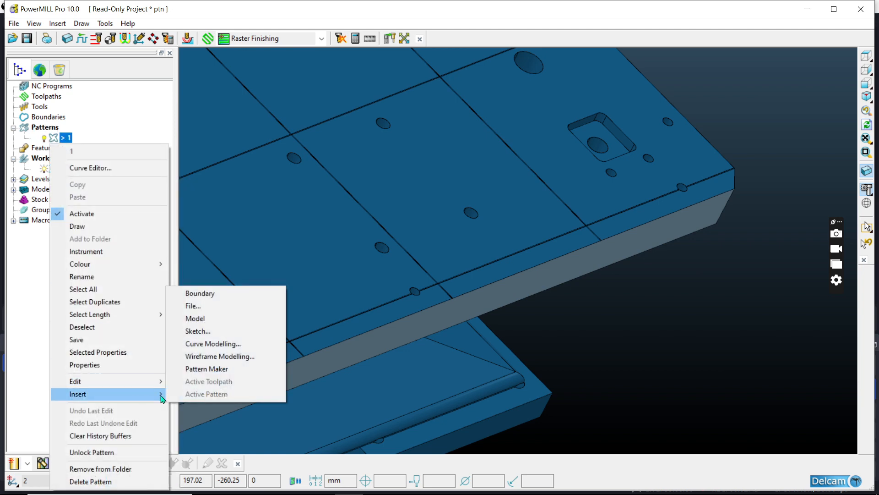
left_click(229, 318)
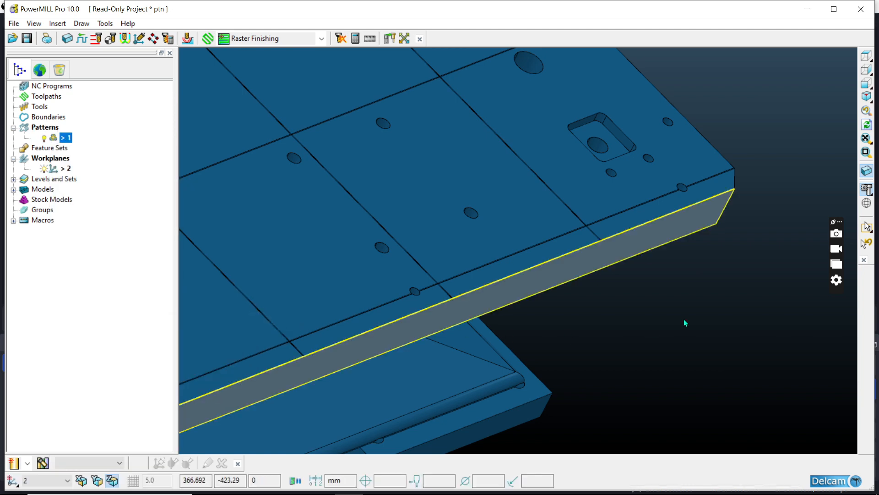
- Deselect the side face, hide the plate model, and inspect the end of the pattern's rectangular outline in a tilted view
left_click(710, 294)
middle_click_drag(710, 294, 743, 238)
scroll(752, 216, "down", 2)
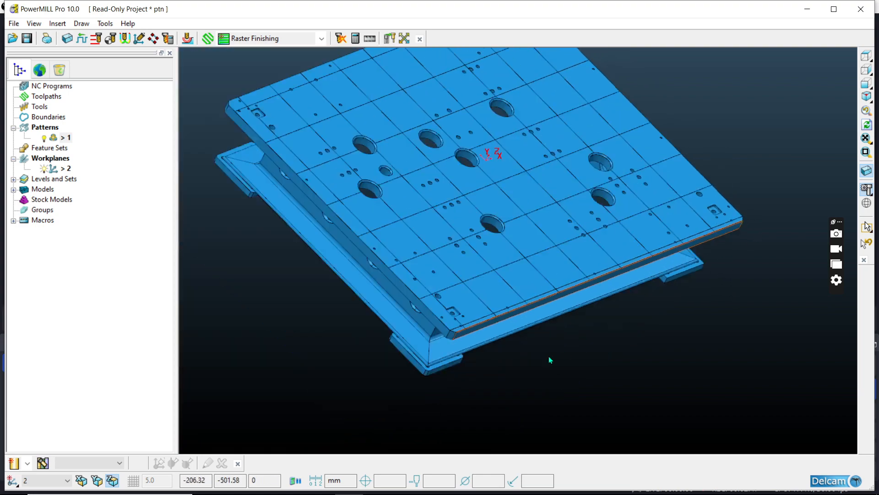
scroll(549, 359, "up", 3)
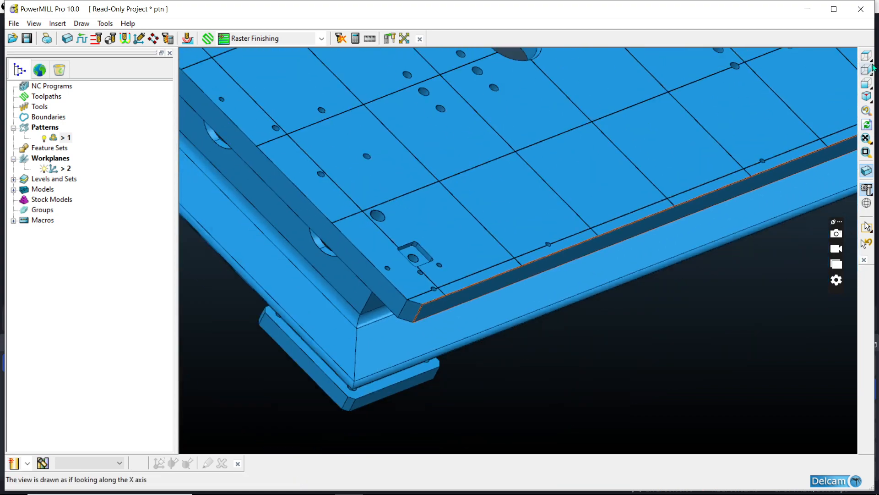
left_click(867, 56)
left_click(866, 69)
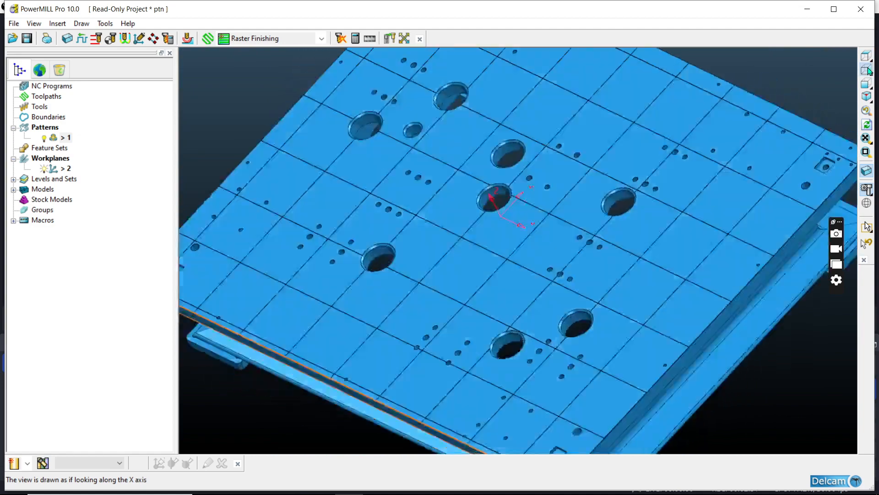
left_click(869, 57)
left_click(867, 189)
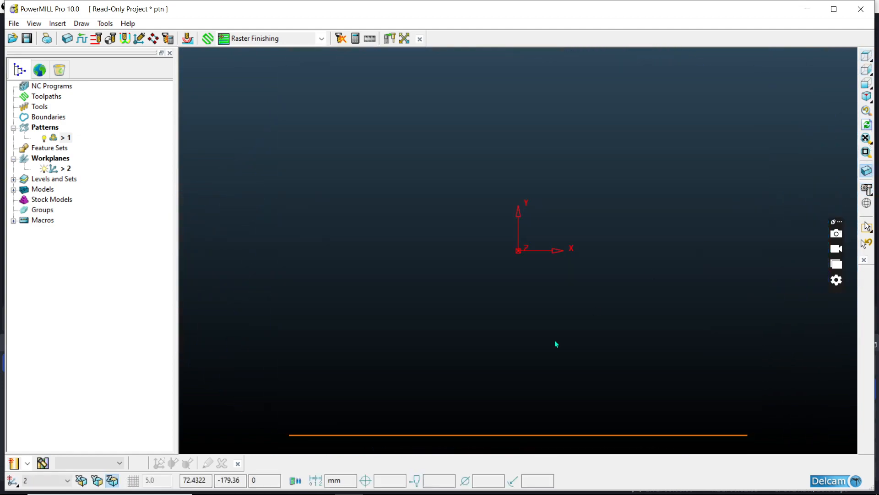
middle_click_drag(555, 344, 621, 252)
scroll(529, 264, "down", 2)
scroll(464, 313, "up", 6)
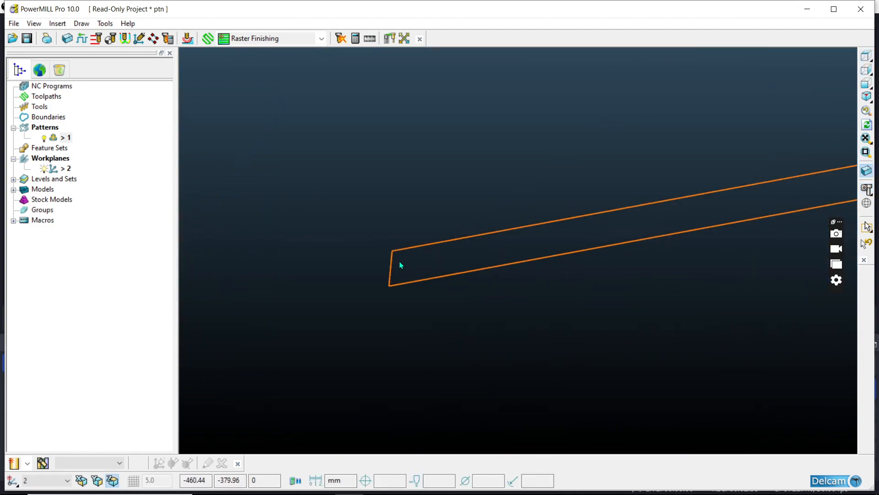
- Open pattern 1 in the curve editor and cut its rectangular outline at the upper corner of the low-X end
right_click(396, 254)
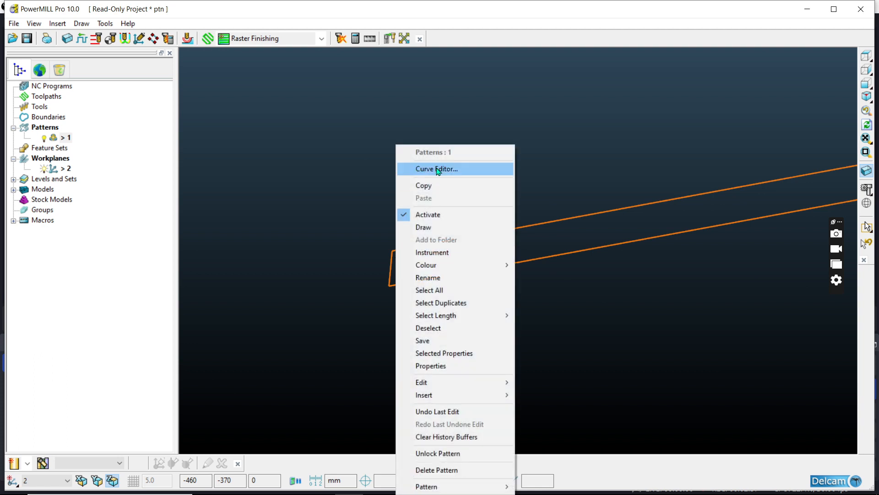
left_click(437, 169)
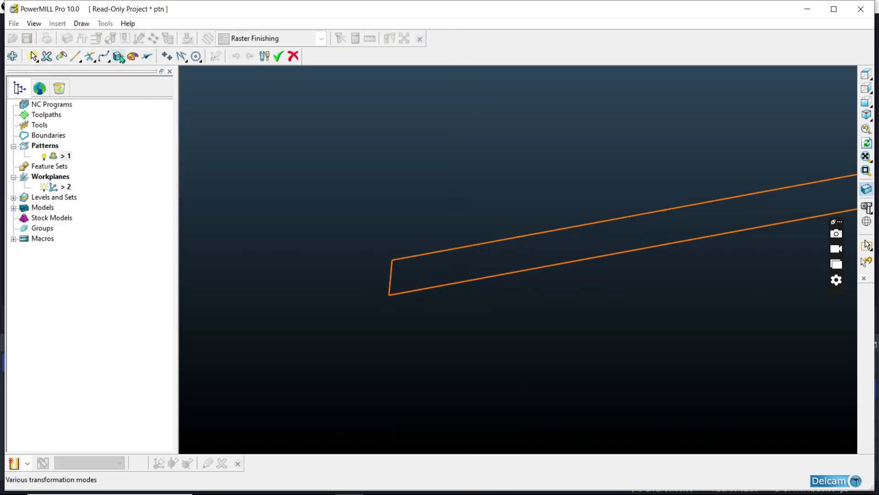
mouse_move(74, 58)
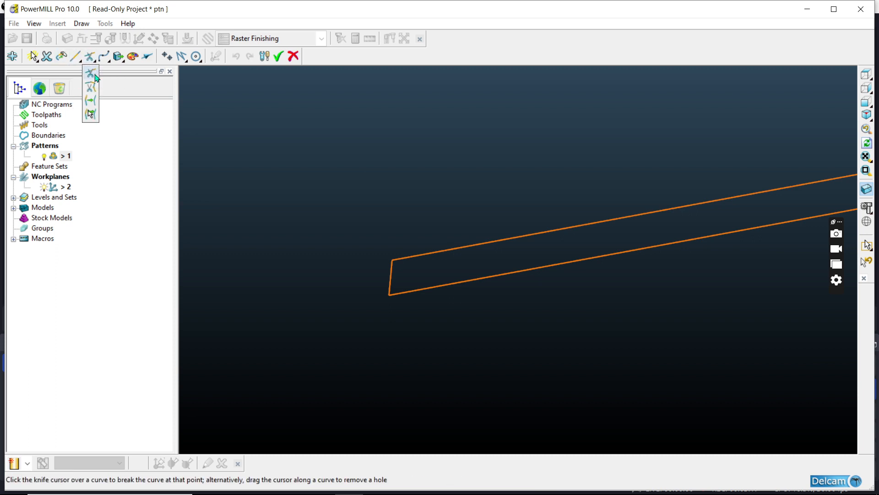
left_click(94, 74)
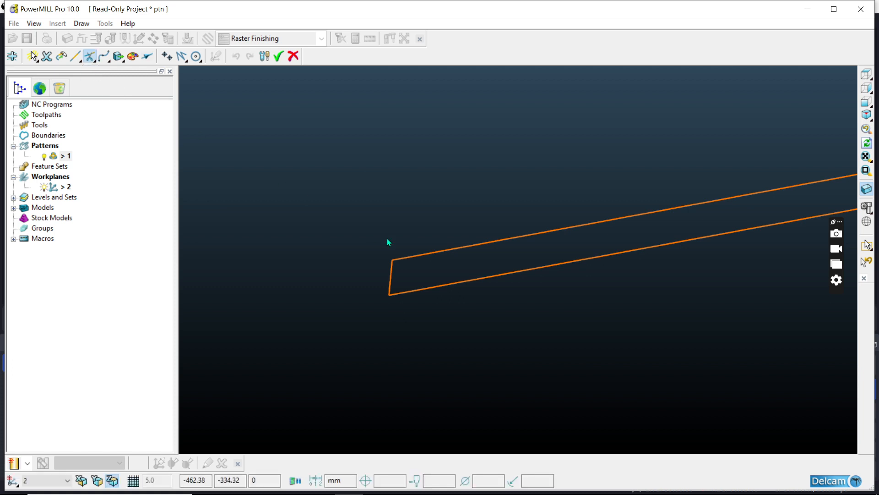
left_click_drag(403, 257, 394, 277)
scroll(394, 276, "up", 3)
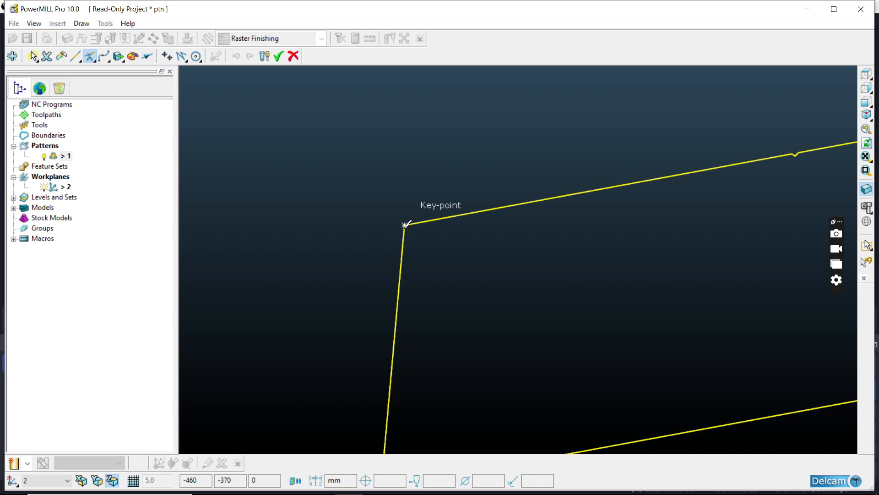
scroll(392, 232, "down", 3)
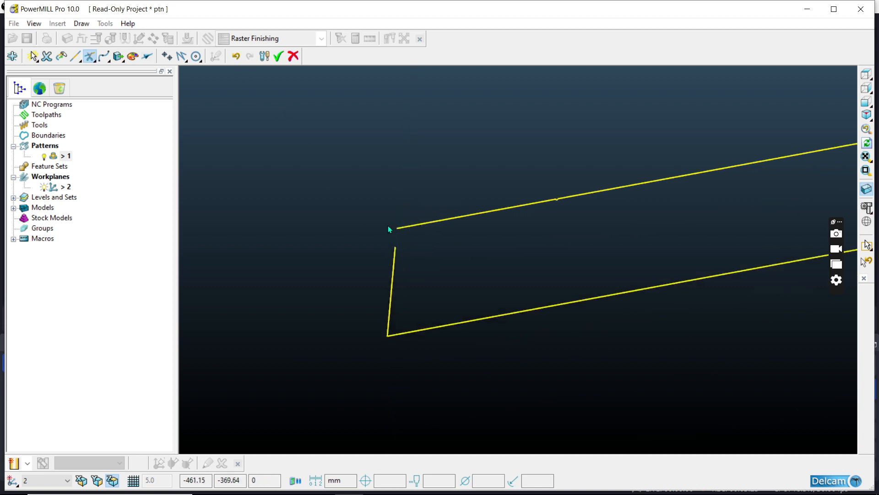
- Cut the outline at the upper corner of its opposite end to separate the upper long line
middle_click_drag(388, 225, 355, 242)
scroll(355, 243, "down", 3)
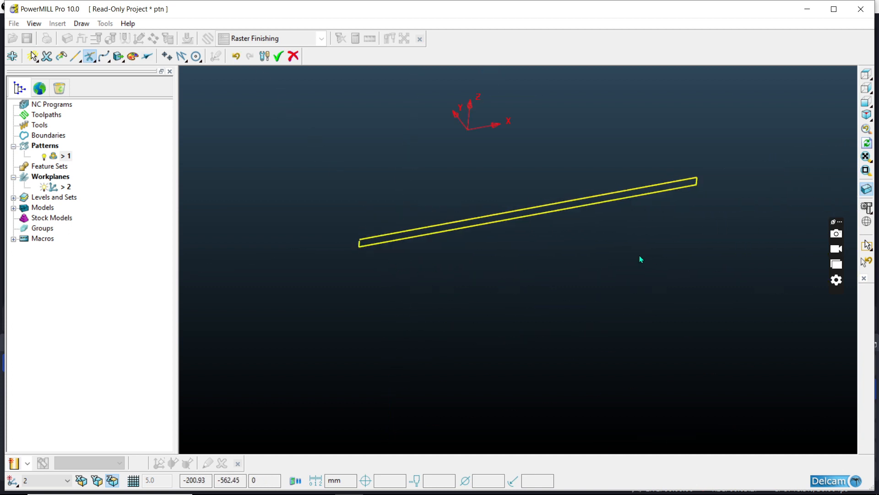
scroll(606, 152, "up", 5)
middle_click_drag(604, 144, 598, 116)
scroll(605, 171, "up", 3)
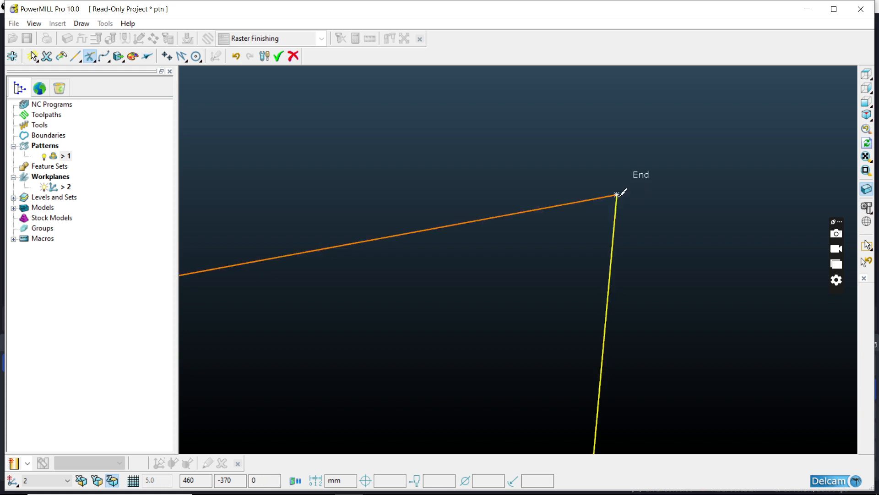
left_click(614, 238)
scroll(639, 199, "down", 5)
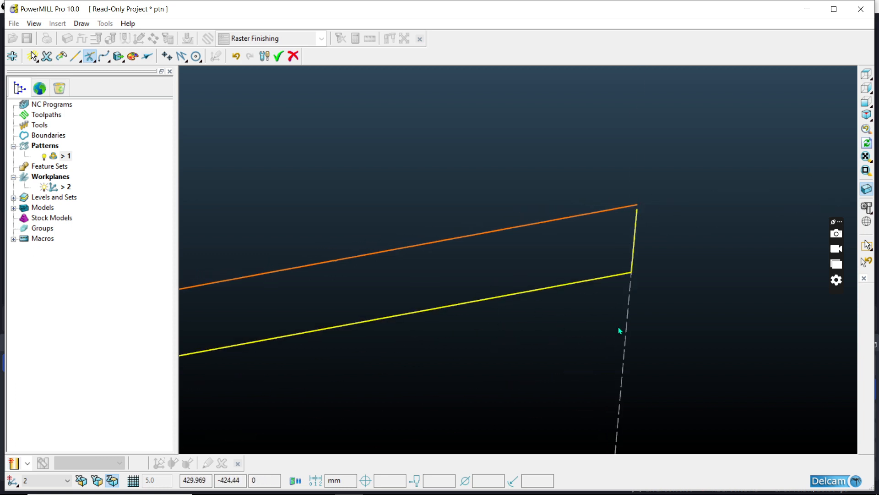
scroll(618, 326, "down", 2)
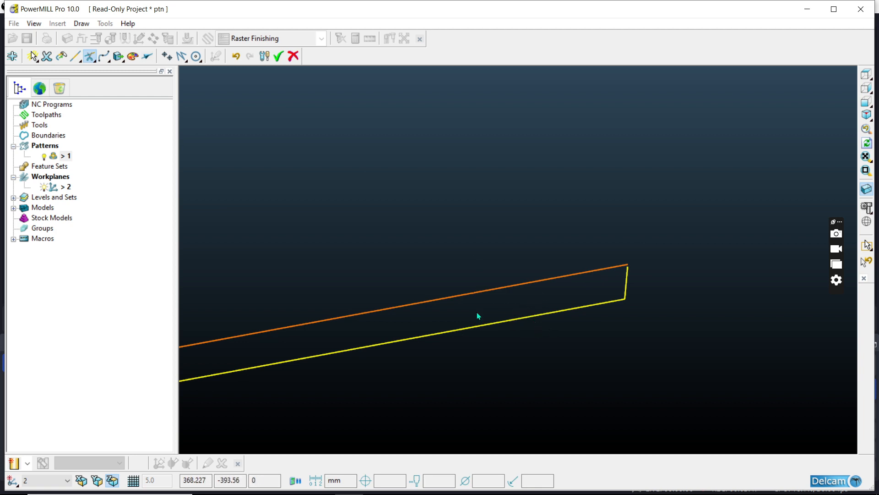
- Delete the short ends and lower line of the outline, keeping only the upper long line
left_click(31, 54)
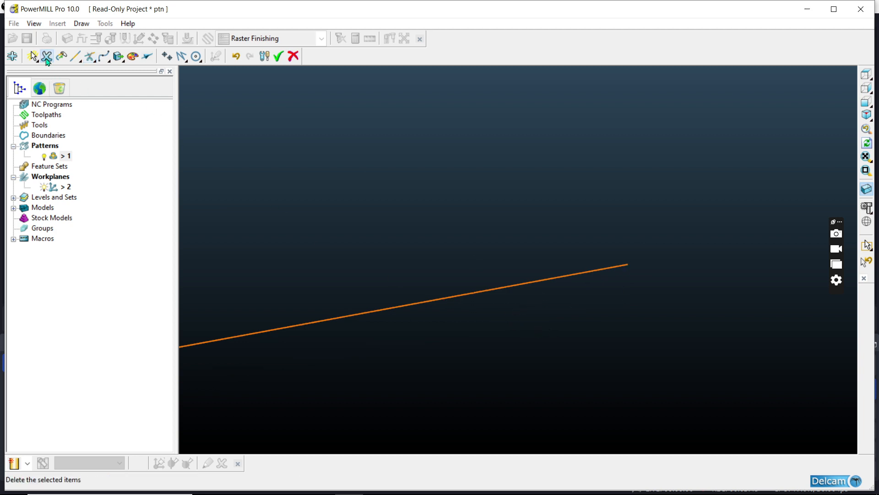
scroll(756, 316, "down", 4)
scroll(450, 384, "up", 2)
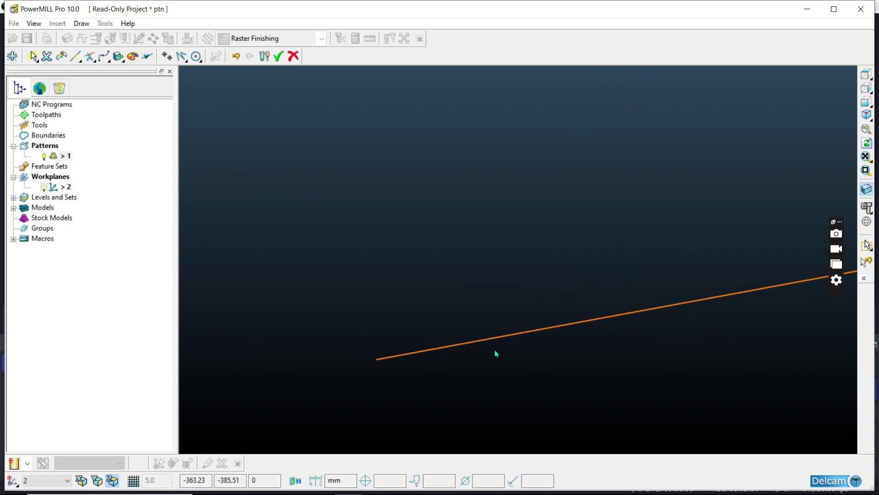
- Check the remaining line against the shaded plate's edge, hide the model again, and accept the curve edits
left_click(868, 208)
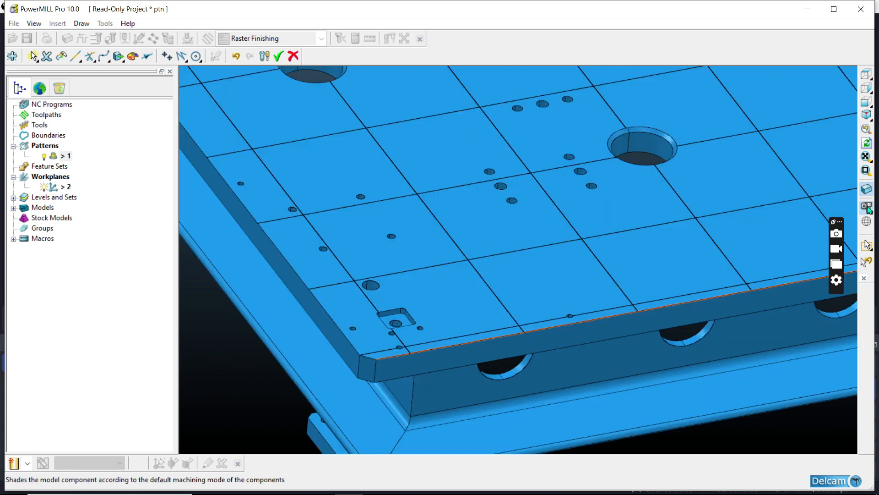
left_click(867, 208)
scroll(579, 344, "down", 3)
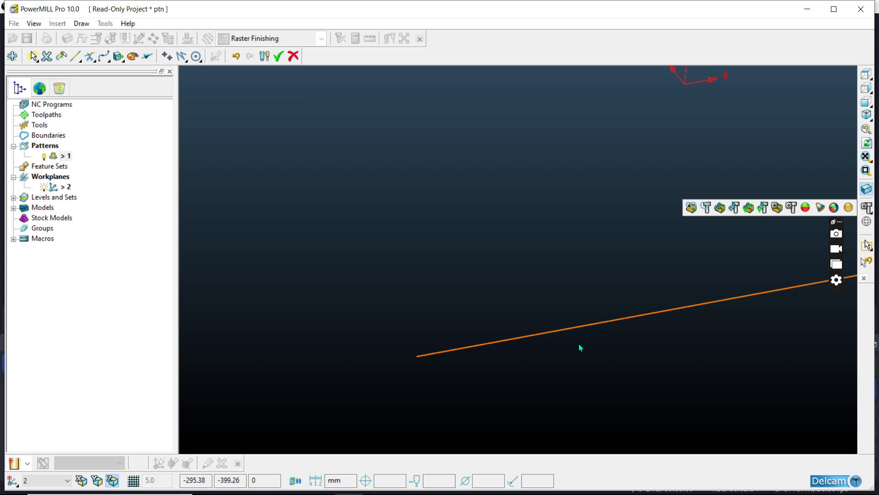
left_click(615, 321)
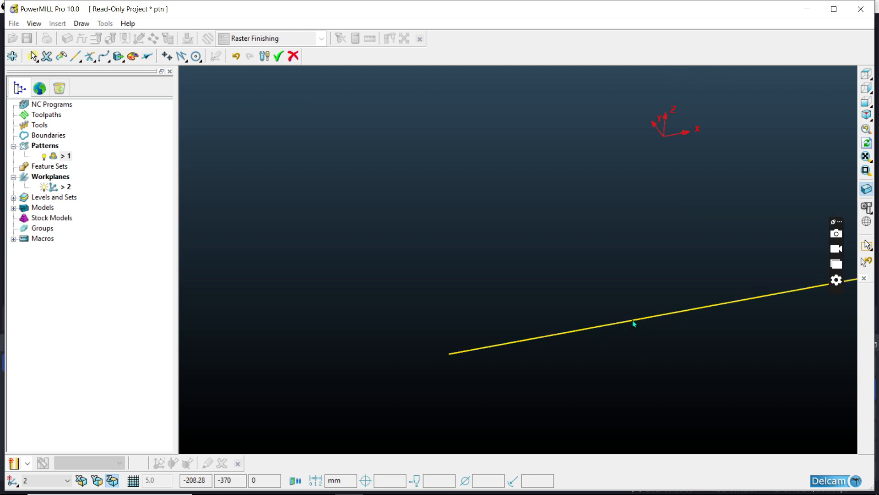
left_click(278, 56)
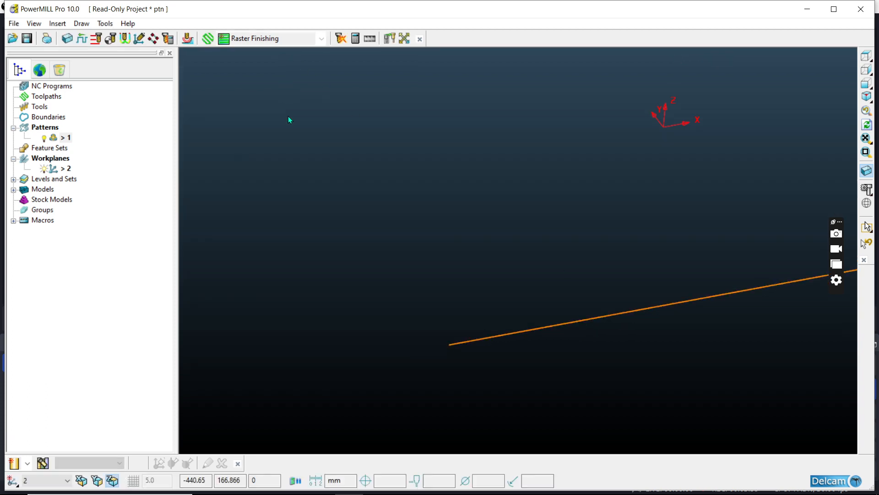
- Select the remaining line and move it 10 mm along Y with the pattern transform
left_click_drag(584, 277, 628, 369)
right_click(615, 316)
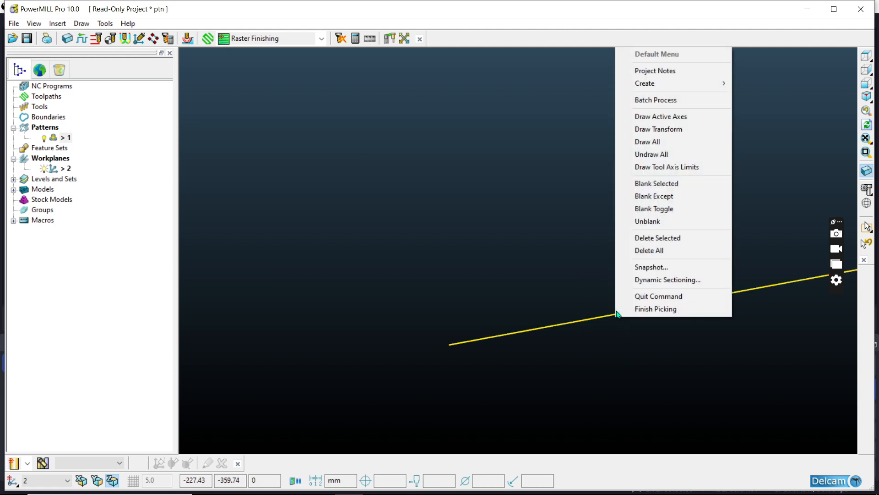
left_click(754, 278)
right_click(768, 287)
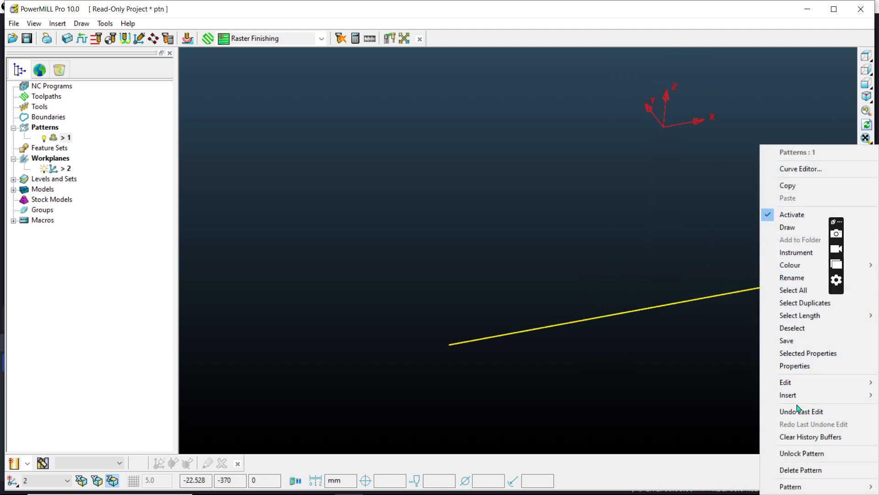
mouse_move(795, 382)
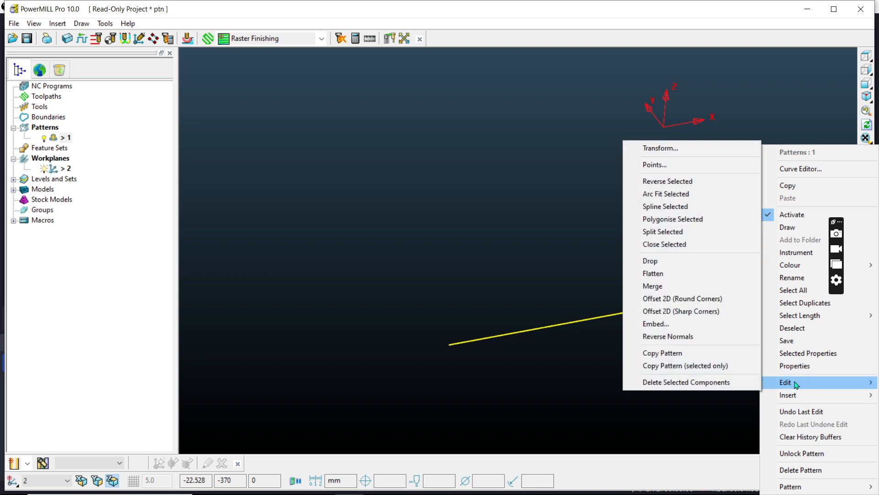
left_click(674, 148)
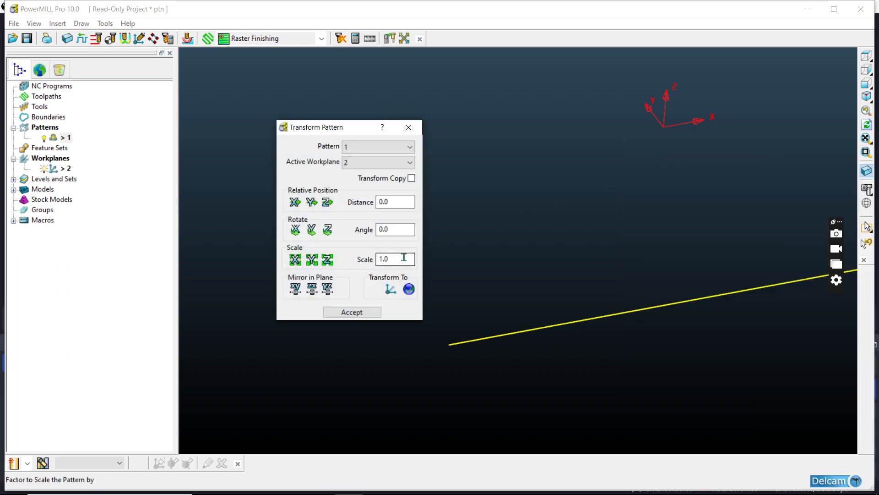
left_click(395, 202)
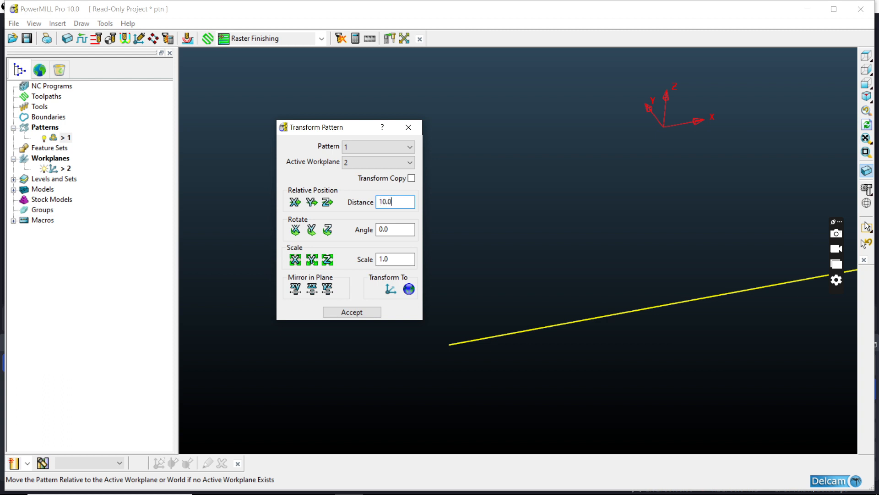
left_click(311, 202)
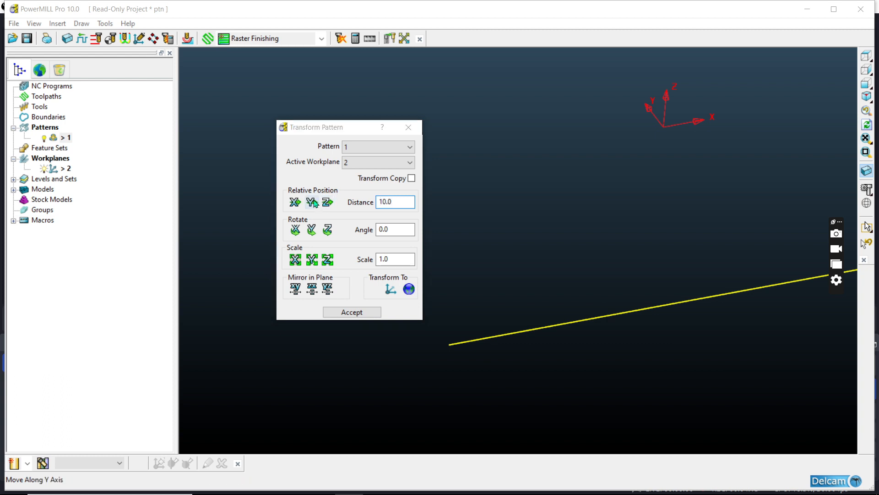
- Shade the plate in top view and check the moved line's alignment with the groove beside the front edge
left_click(866, 70)
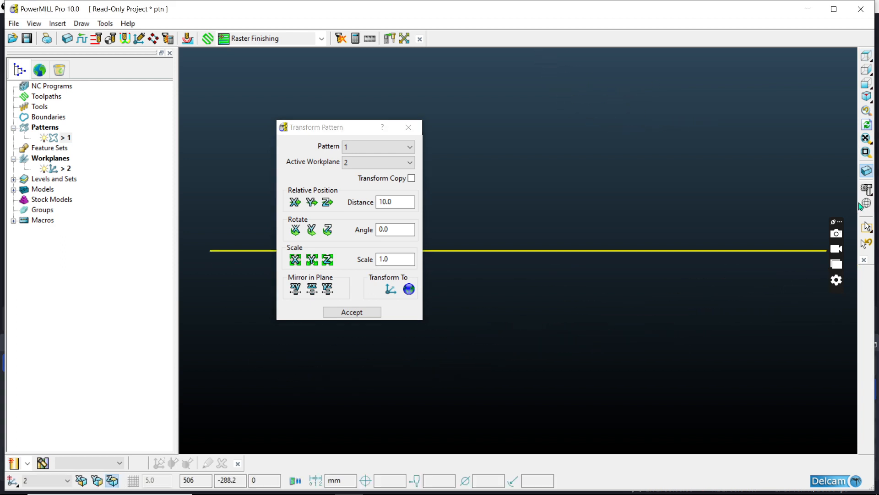
left_click(867, 189)
scroll(783, 367, "down", 5)
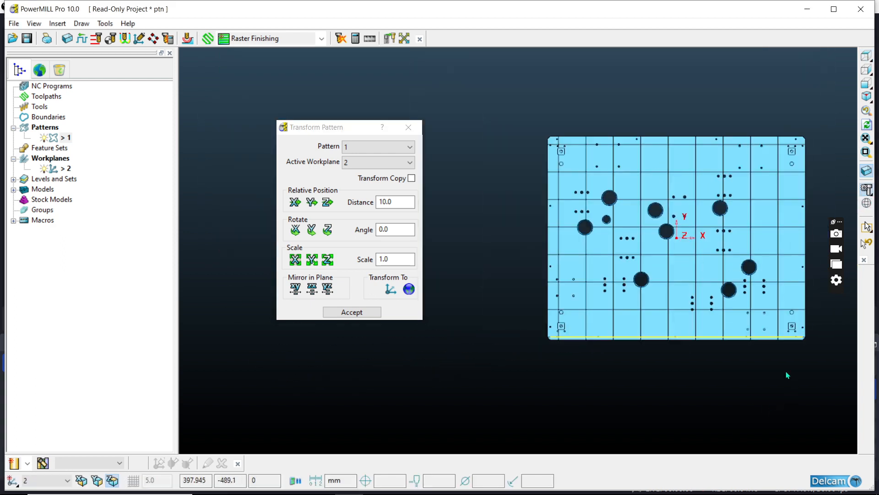
scroll(687, 334, "up", 10)
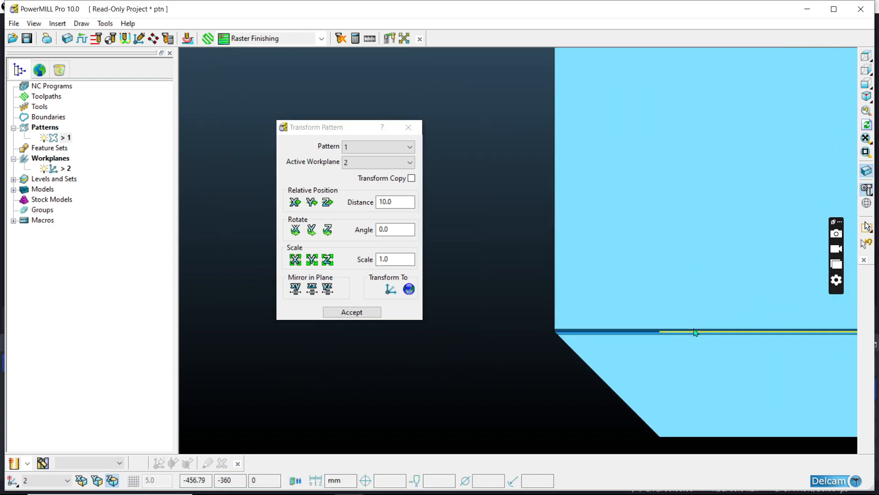
scroll(507, 419, "down", 6)
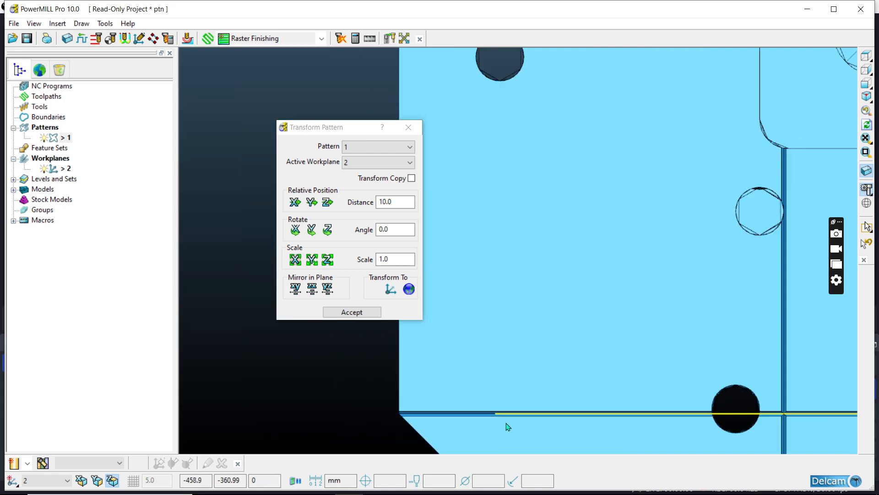
scroll(507, 425, "down", 3)
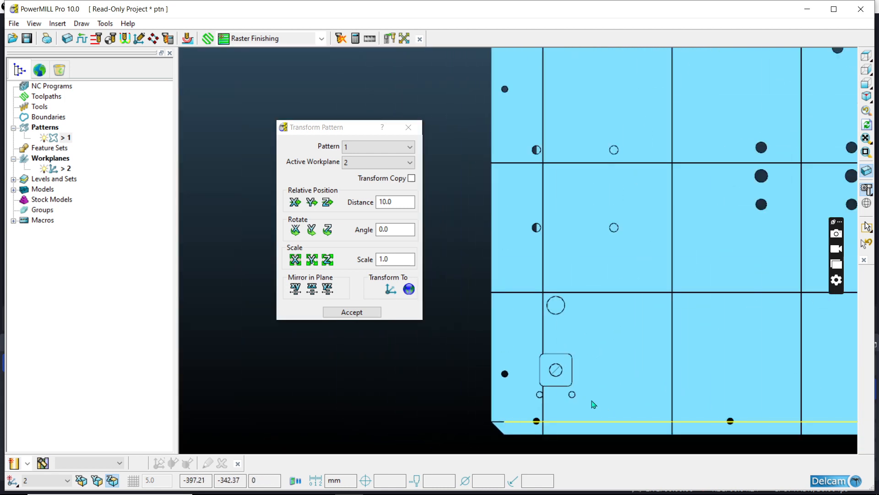
- Measure the grid square near the plate's corner with calculated block limits and inspect the groove along its upper side
left_click(647, 314)
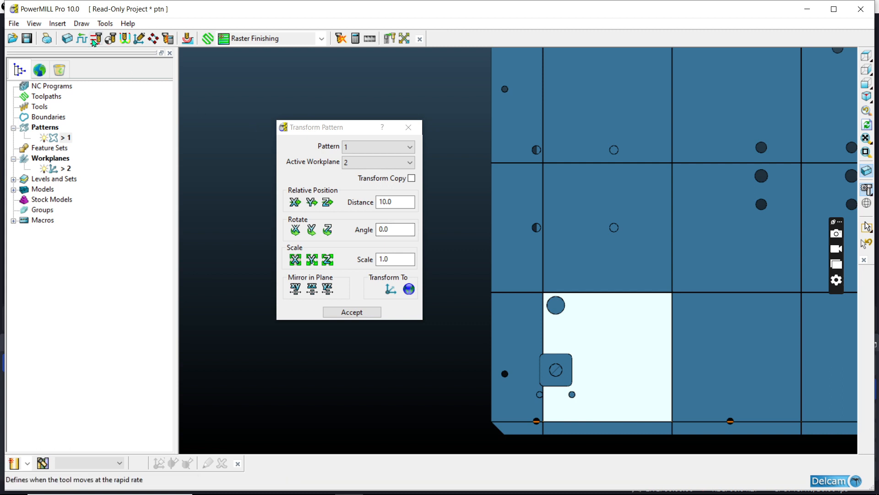
left_click(67, 39)
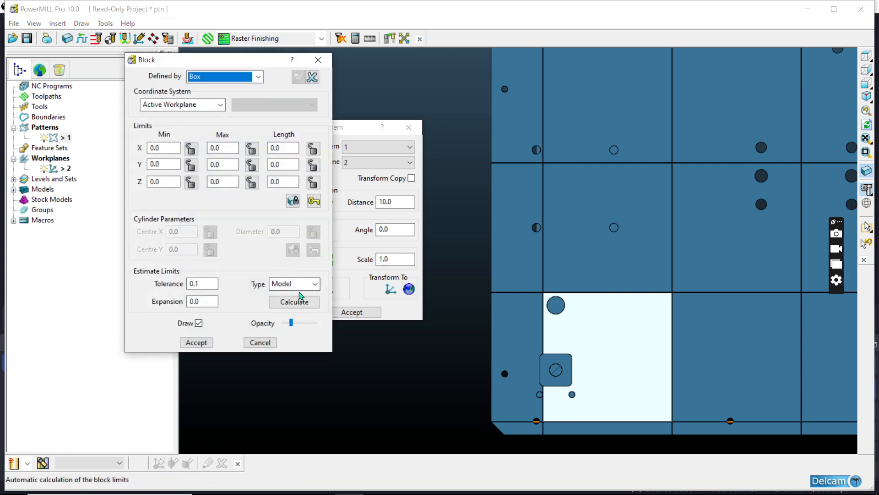
left_click(306, 304)
left_click(283, 148)
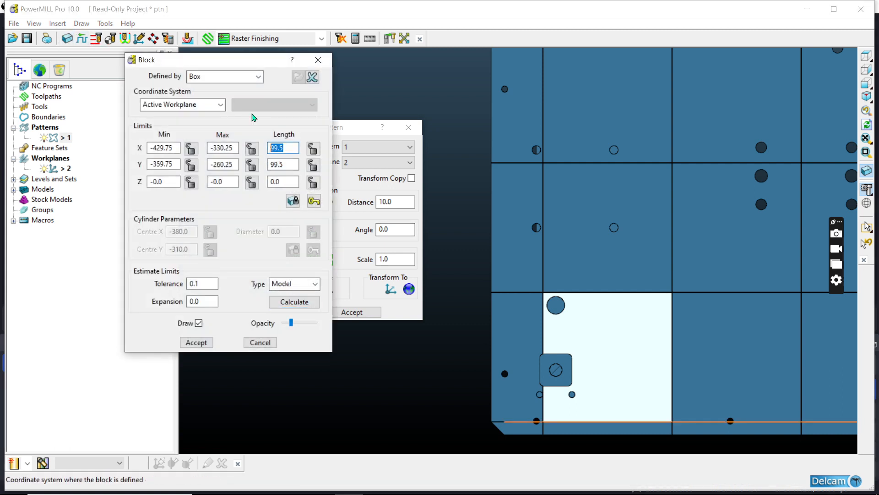
left_click(318, 60)
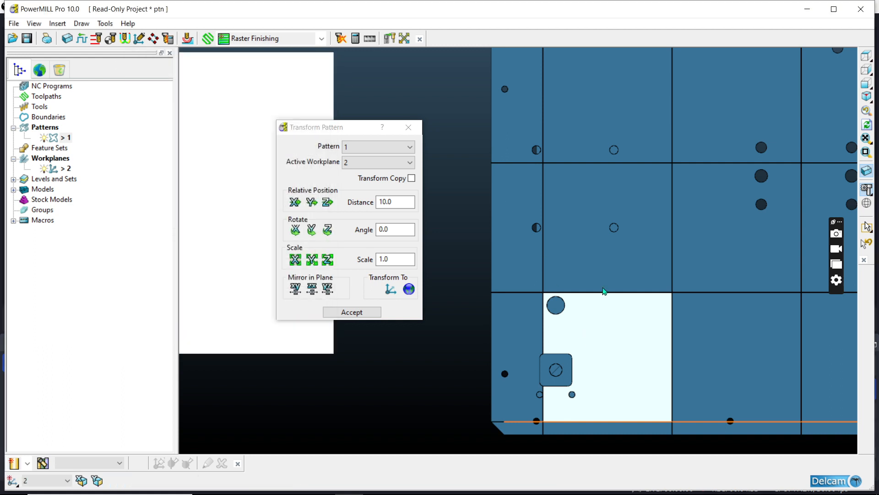
scroll(612, 297, "up", 5)
scroll(612, 296, "up", 4)
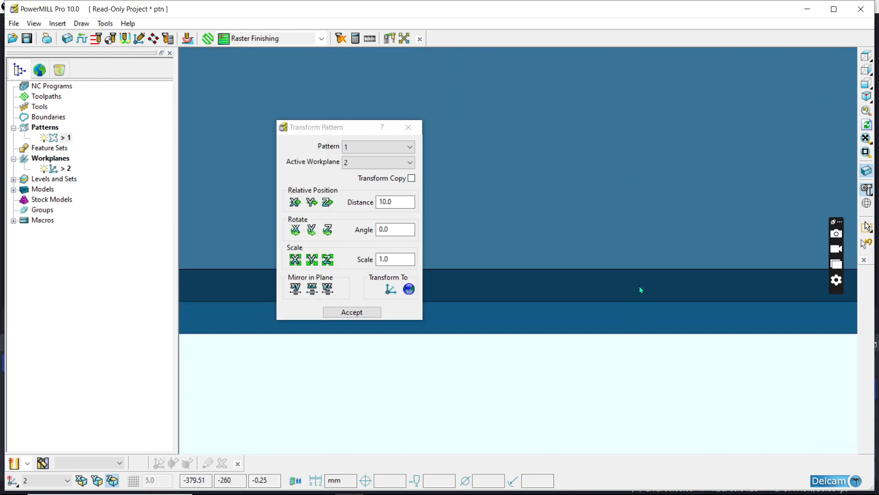
scroll(590, 320, "down", 3)
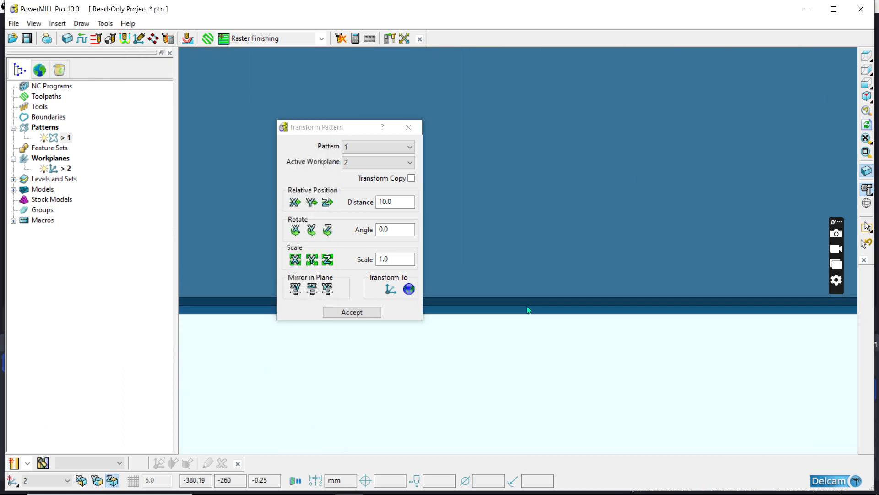
- Close the pattern transform and show the whole plate in top view
left_click(408, 127)
scroll(422, 157, "down", 5)
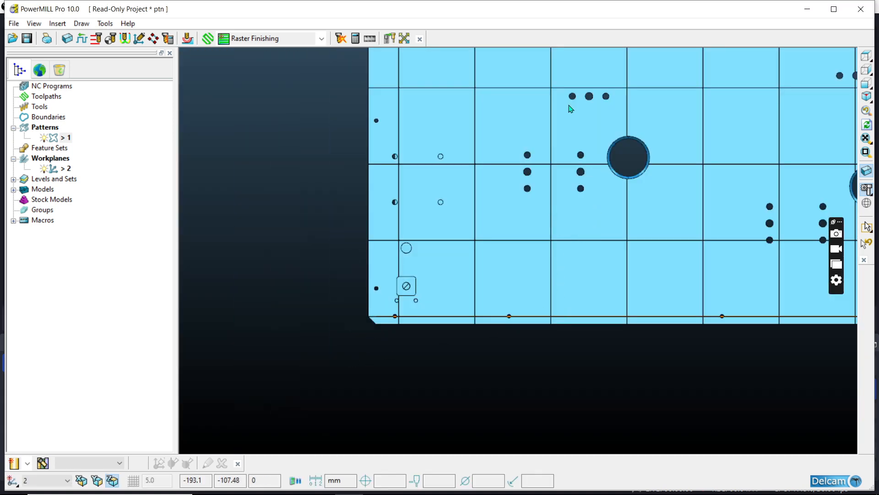
scroll(599, 363, "down", 5)
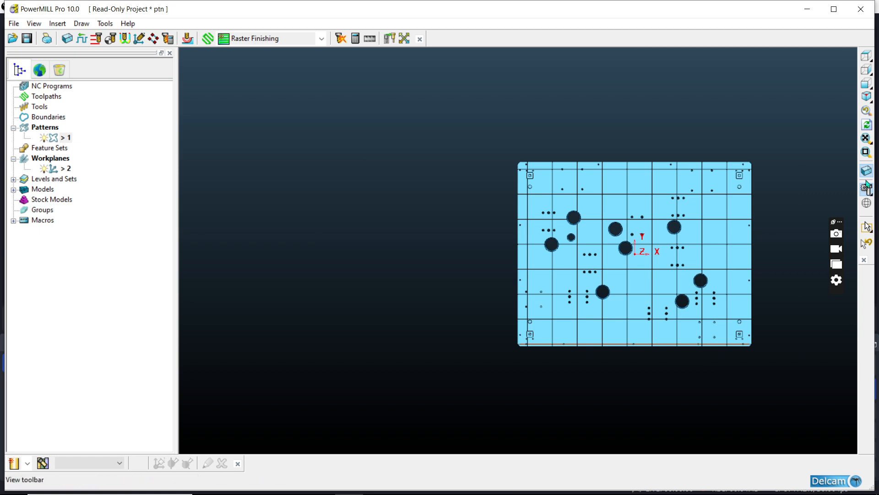
- Examine the plate's grid grooves and compare the pattern line with the groove beside the front edge
scroll(669, 347, "up", 5)
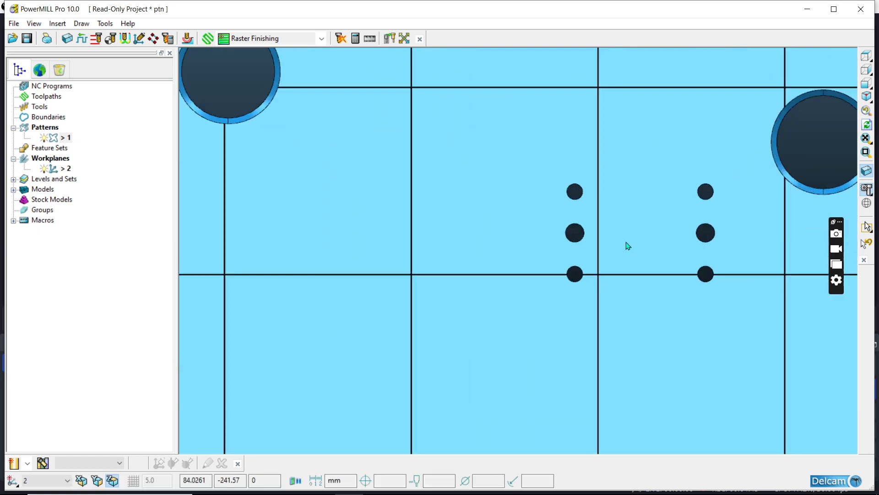
scroll(627, 246, "down", 3)
scroll(694, 381, "up", 3)
scroll(714, 373, "down", 2)
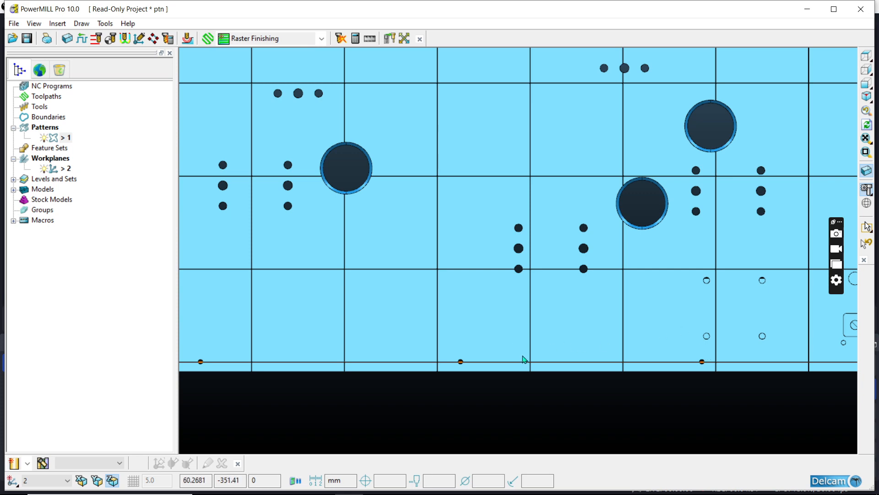
scroll(525, 359, "down", 5)
scroll(710, 284, "up", 4)
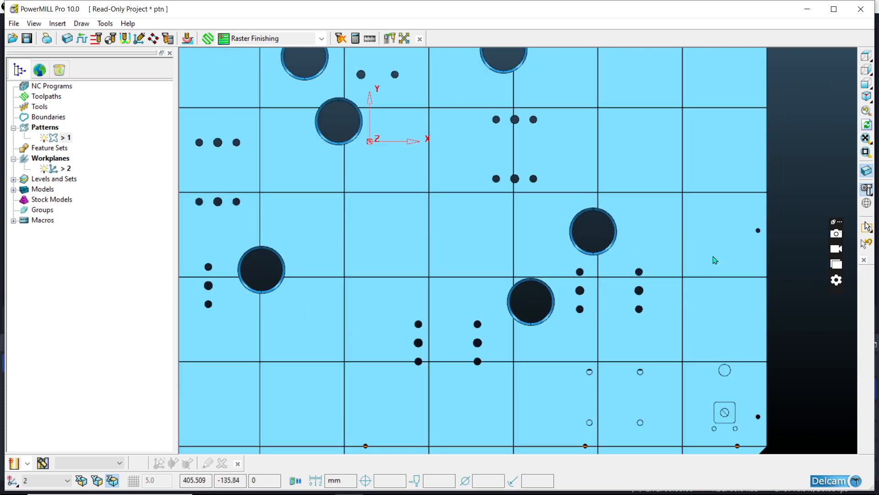
scroll(715, 260, "down", 1)
scroll(665, 329, "up", 4)
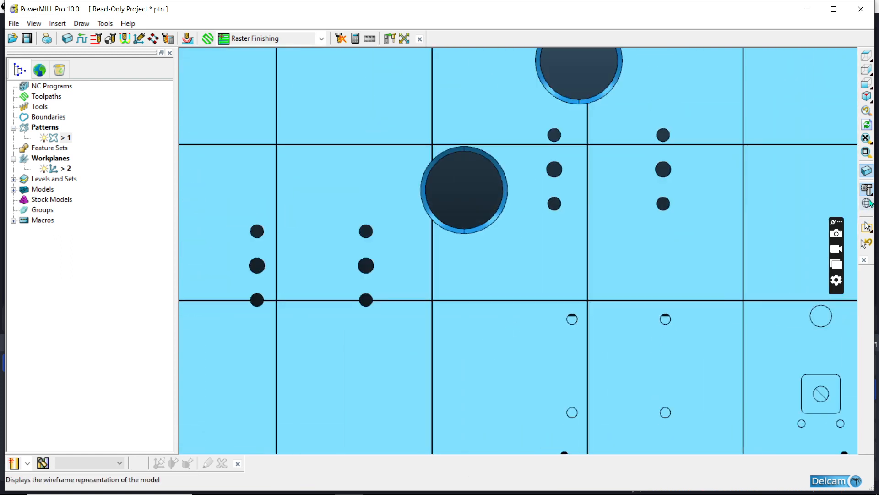
left_click(866, 170)
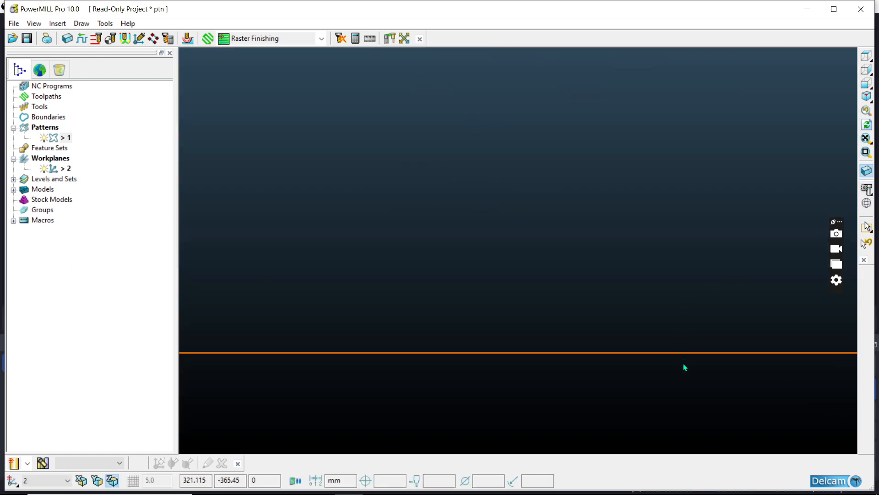
left_click(868, 189)
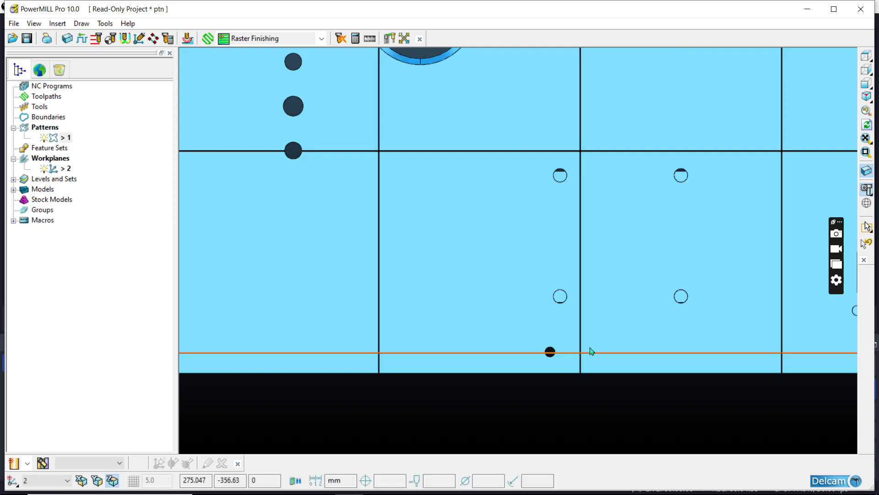
- Hide the plate's shading, open the pattern in the curve editor and select its line
left_click(868, 190)
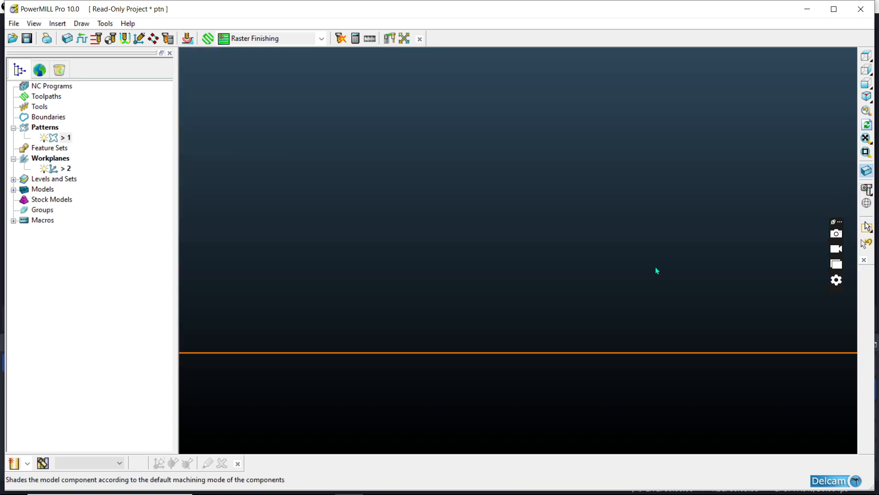
right_click(556, 352)
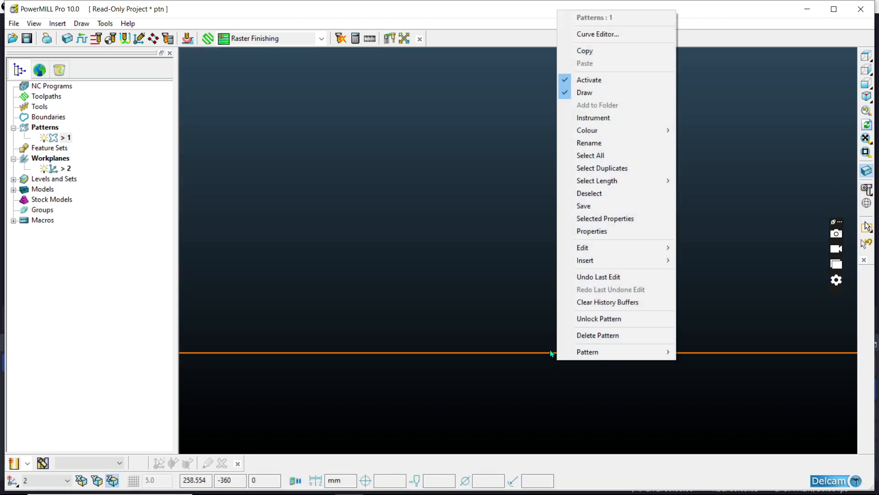
left_click(586, 35)
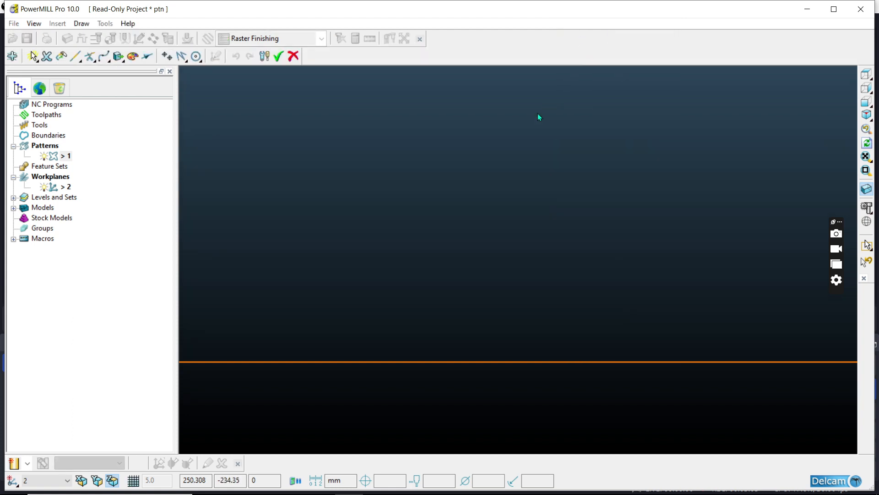
left_click_drag(436, 302, 492, 391)
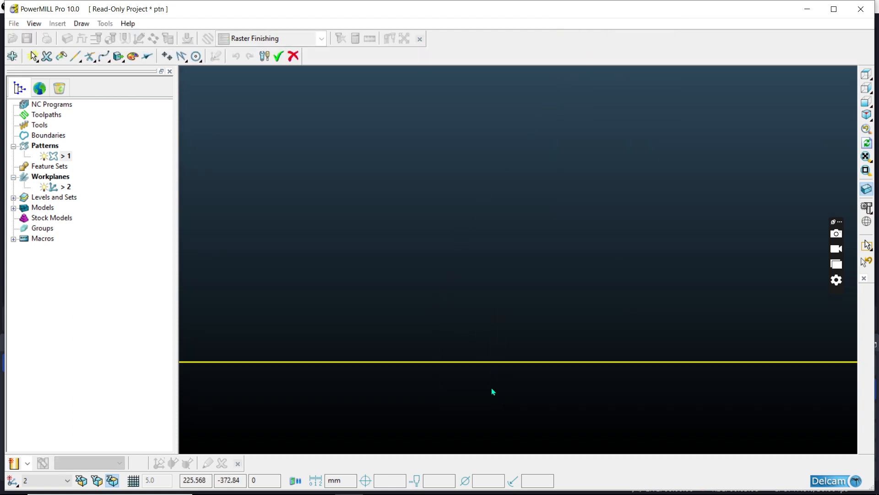
- Copy the selected line with the Move command, keeping the original, with 8 copies and an offset of 100.0
left_click(119, 57)
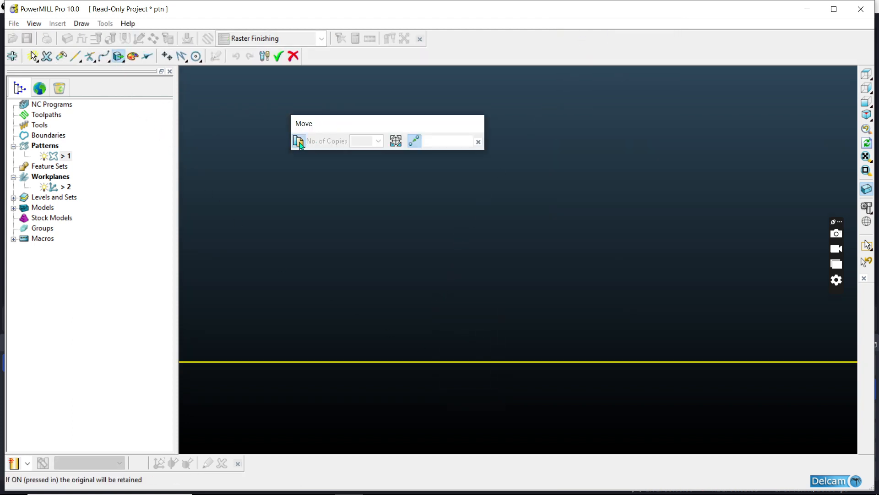
left_click(370, 145)
left_click(373, 143)
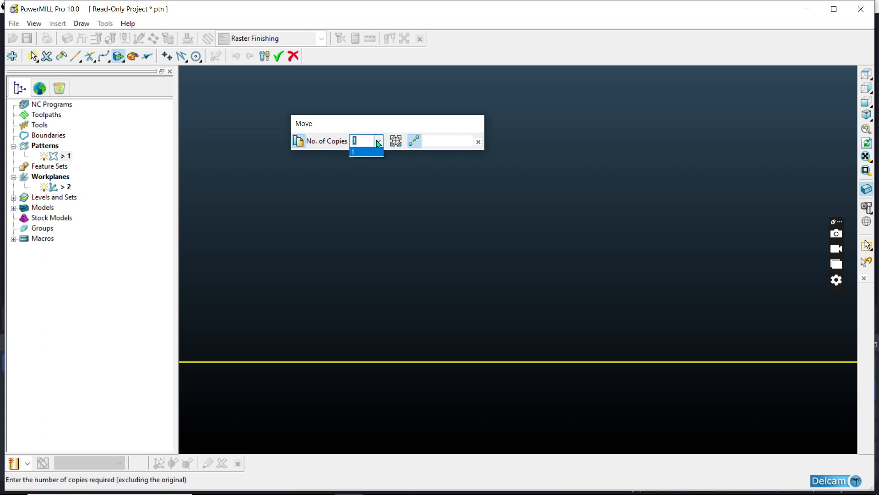
left_click(366, 146)
key("Return")
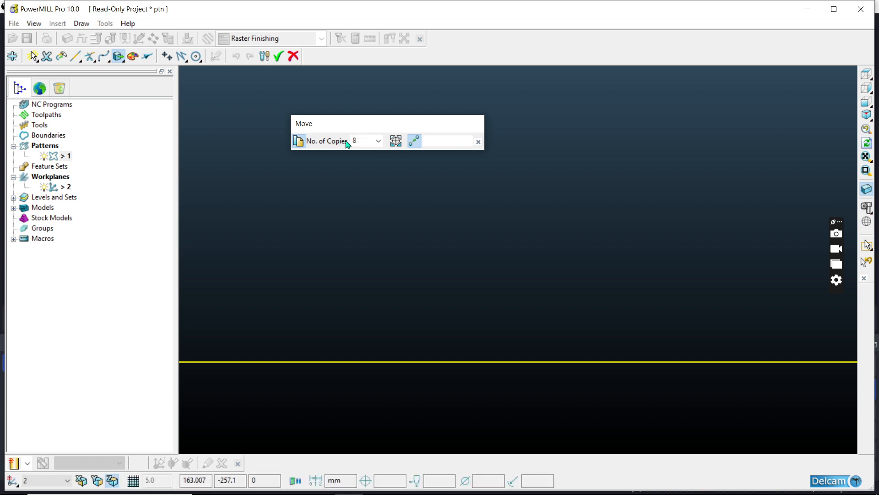
left_click(433, 142)
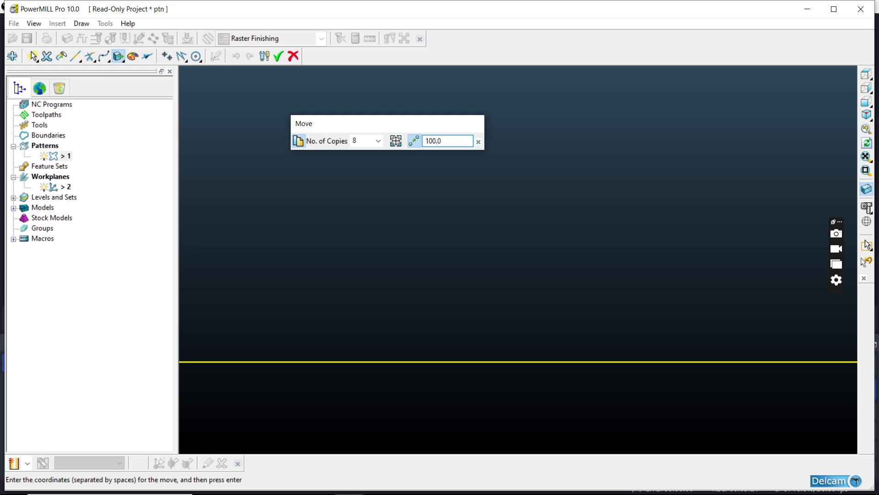
type("100.0")
scroll(501, 385, "down", 3)
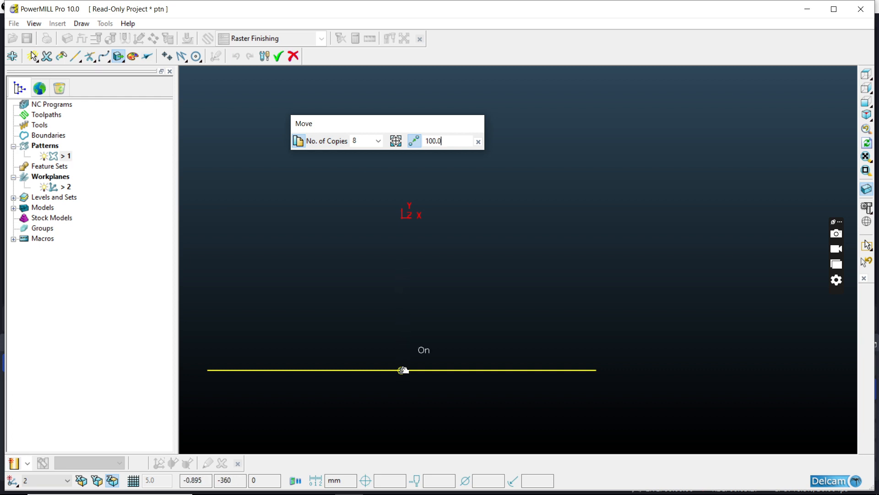
key("Return")
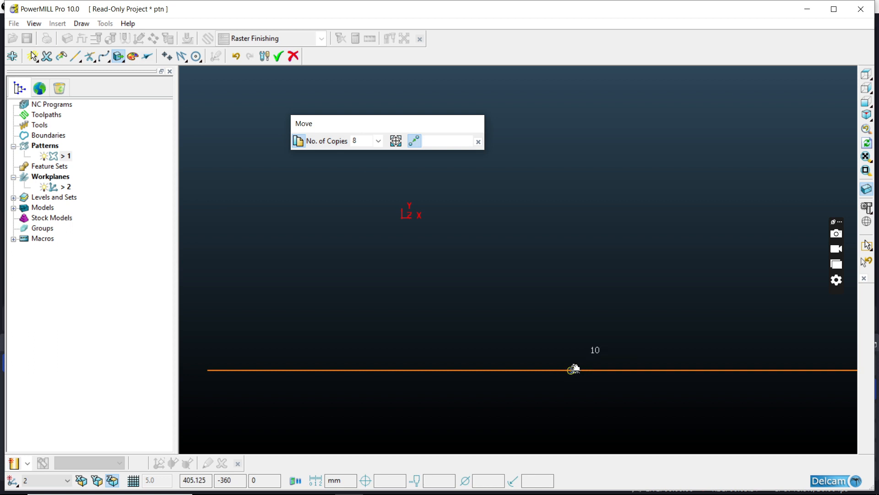
- Place another 8 evenly spaced copies in the Y direction from a base point on the line and accept the curve edits
left_click(495, 369)
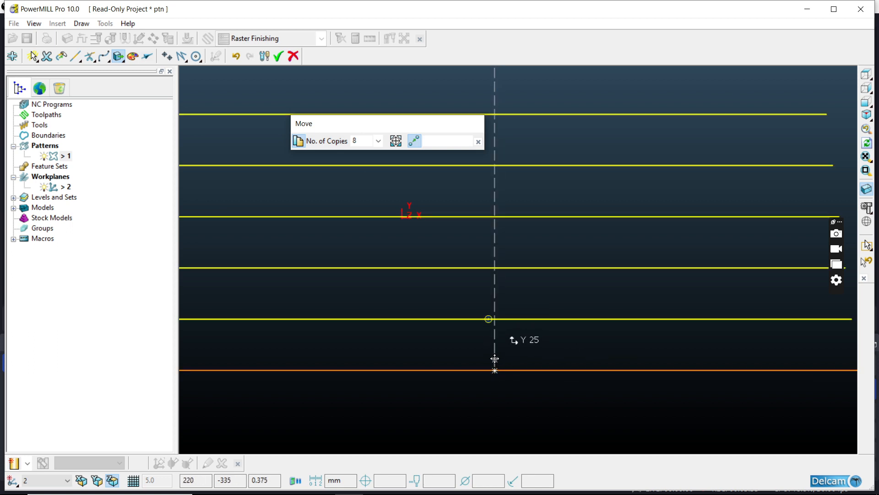
scroll(494, 376, "down", 3)
scroll(568, 288, "down", 4)
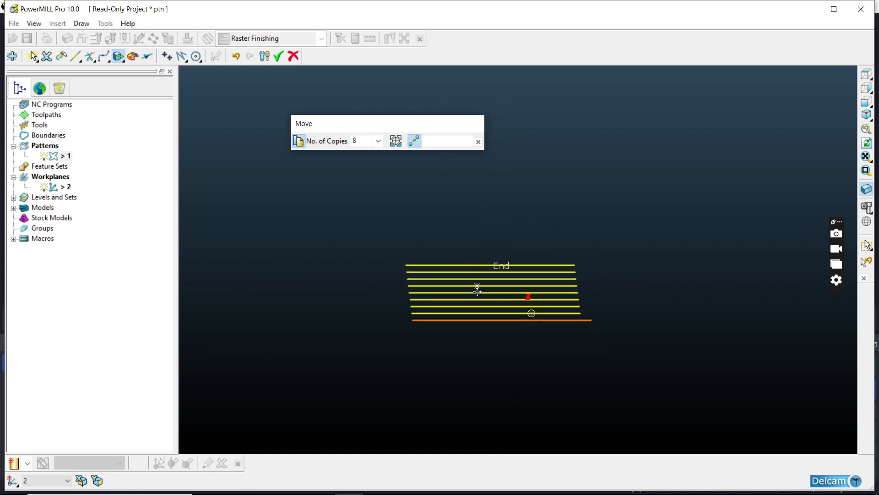
left_click(43, 157)
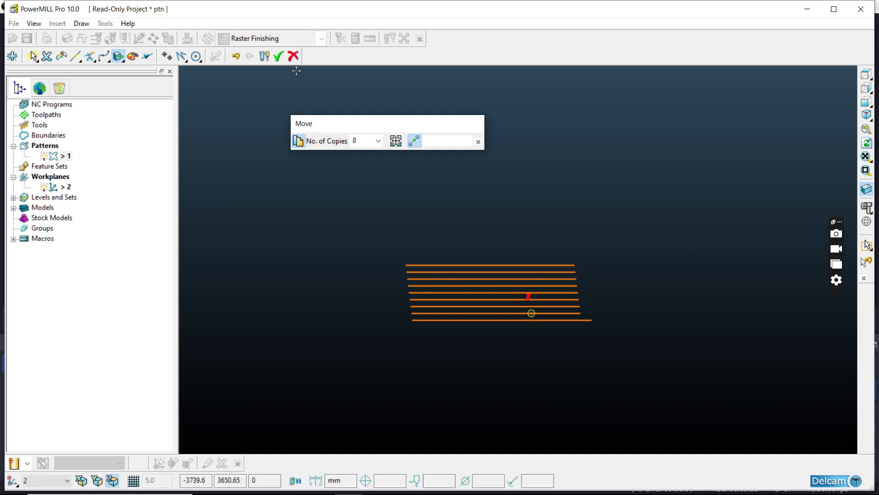
left_click(278, 56)
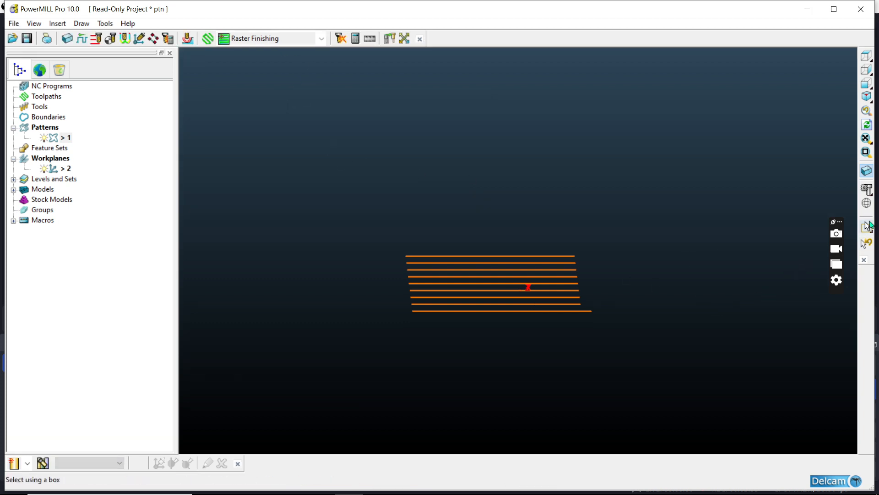
- Shade the plate and delete the overlapping pattern segments that reach from the plate far out on its negative X side
left_click(869, 194)
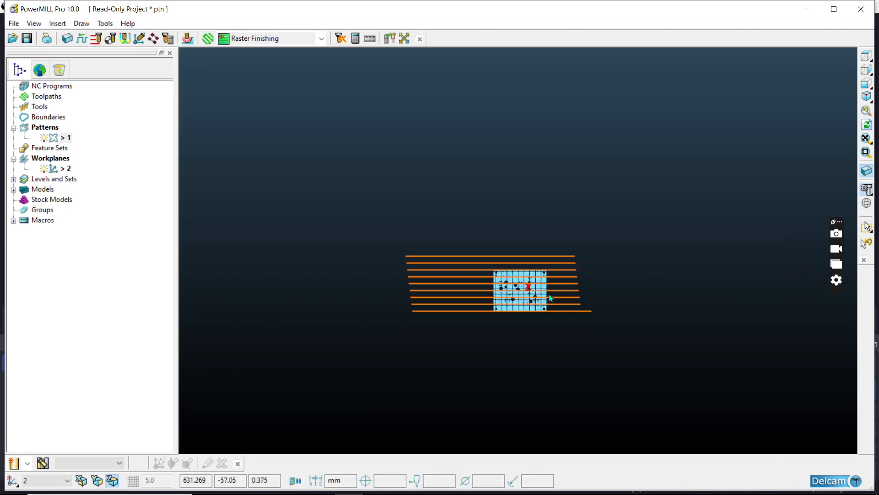
scroll(549, 294, "up", 3)
scroll(535, 343, "down", 3)
scroll(533, 330, "up", 4)
scroll(533, 330, "up", 5)
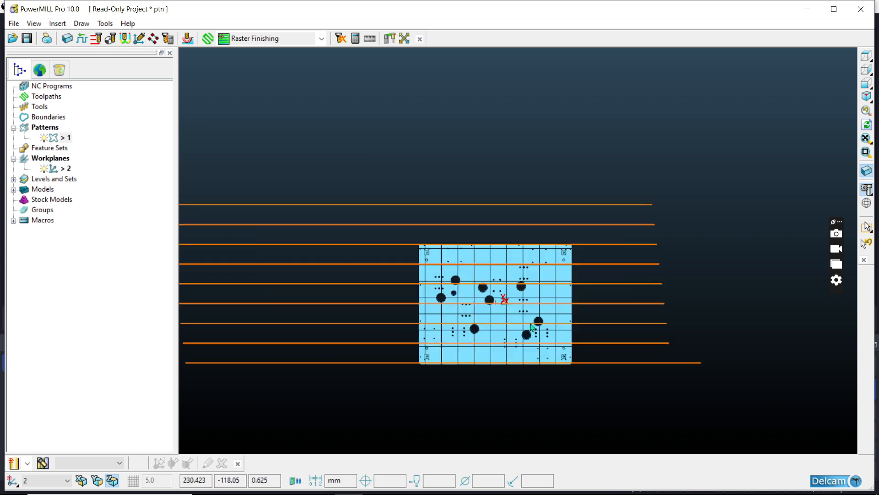
scroll(586, 327, "down", 3)
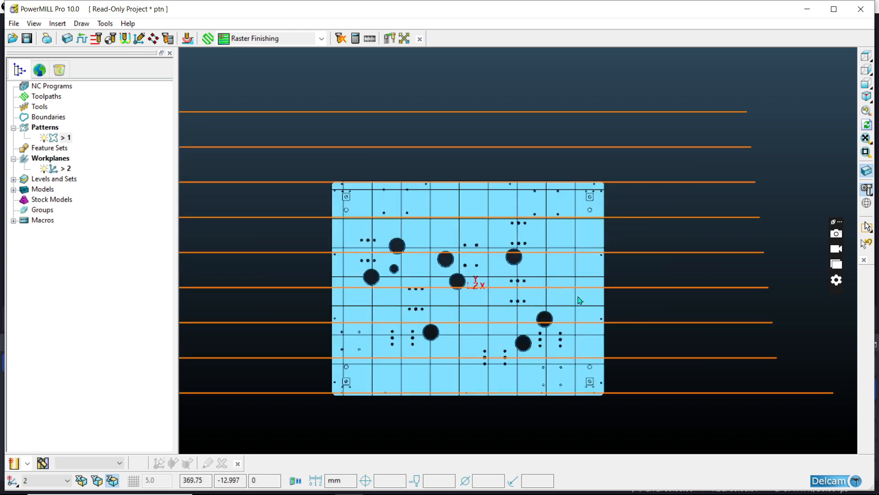
left_click_drag(335, 176, 372, 396)
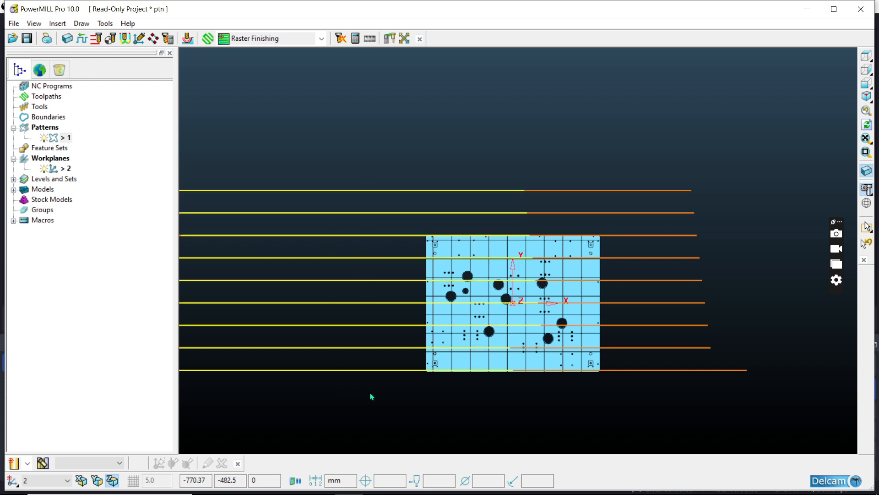
right_click(314, 254)
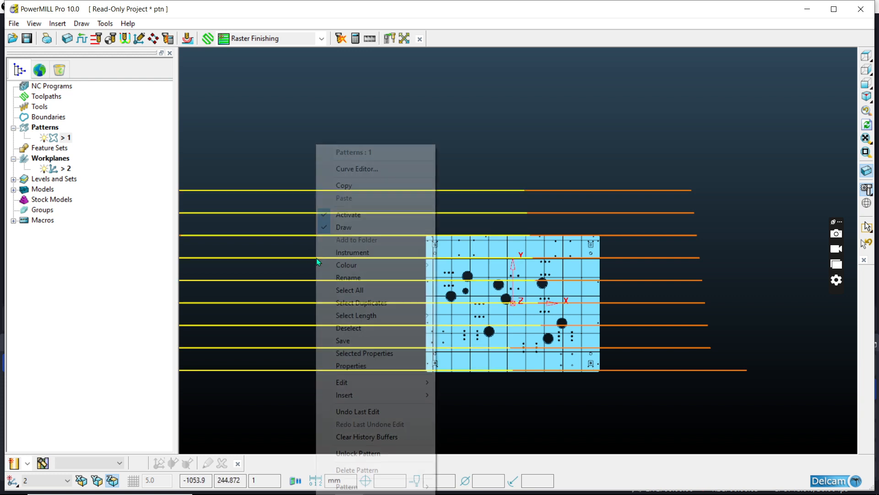
mouse_move(351, 390)
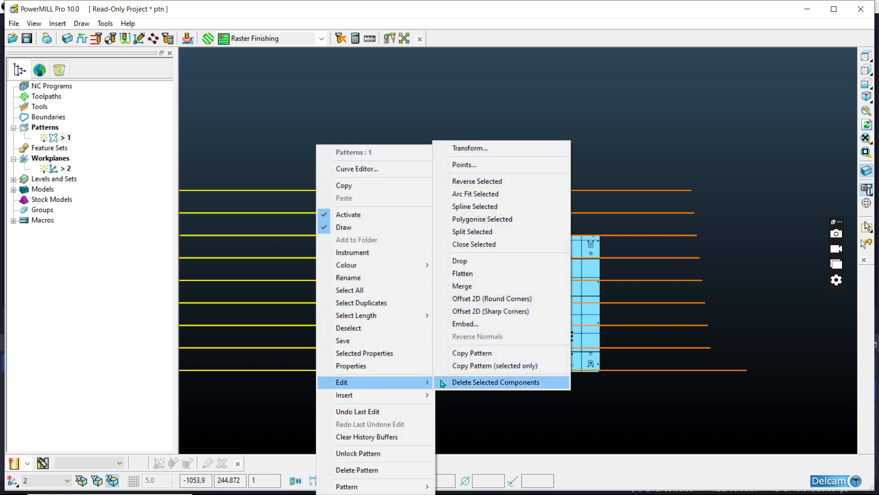
left_click(460, 381)
- Delete the separate group of line segments remaining away from the plate on its negative X side
scroll(373, 287, "down", 4)
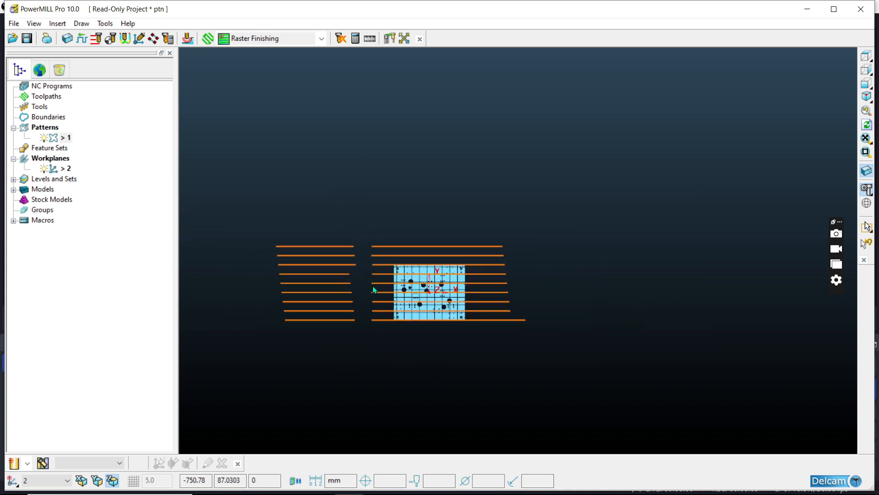
left_click_drag(261, 210, 359, 356)
right_click(330, 306)
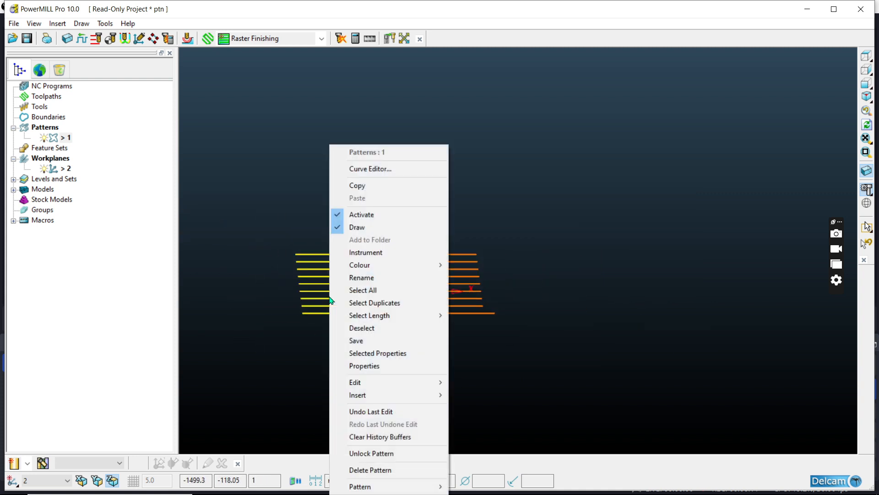
mouse_move(412, 383)
left_click(470, 384)
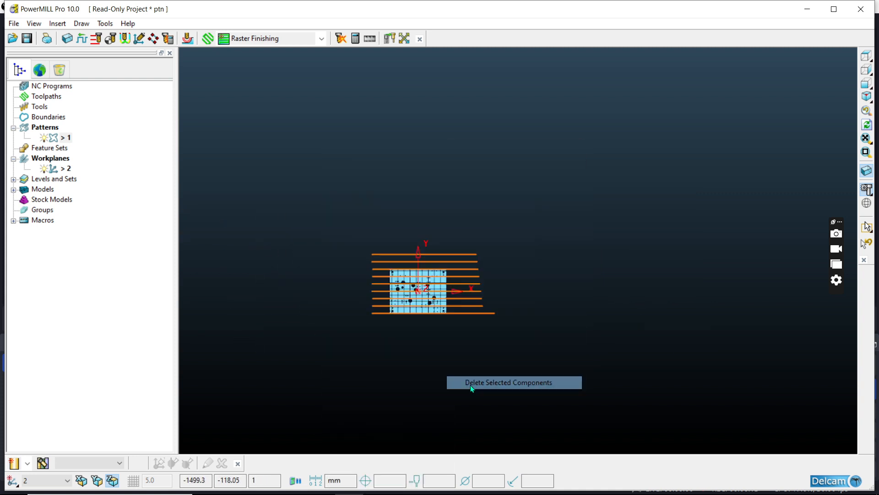
- Delete the line segments extending farthest past the plate on its positive X side
scroll(444, 262, "up", 3)
left_click_drag(488, 238, 561, 413)
right_click(507, 343)
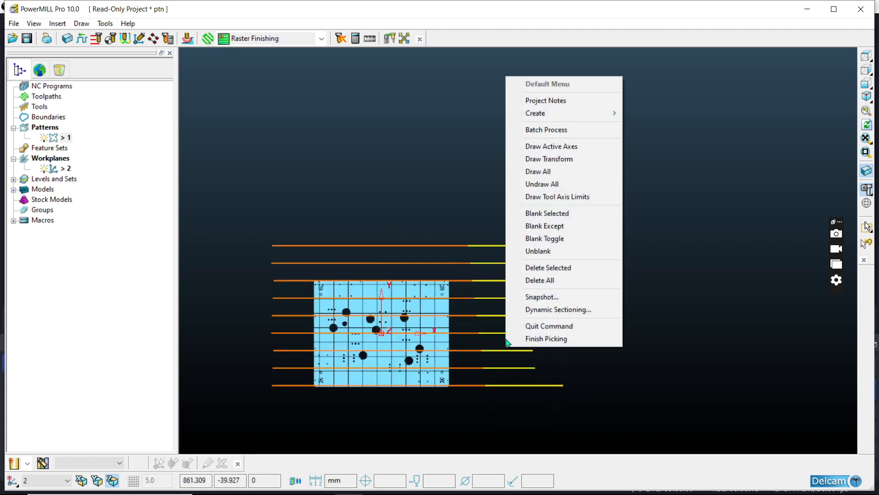
right_click(488, 316)
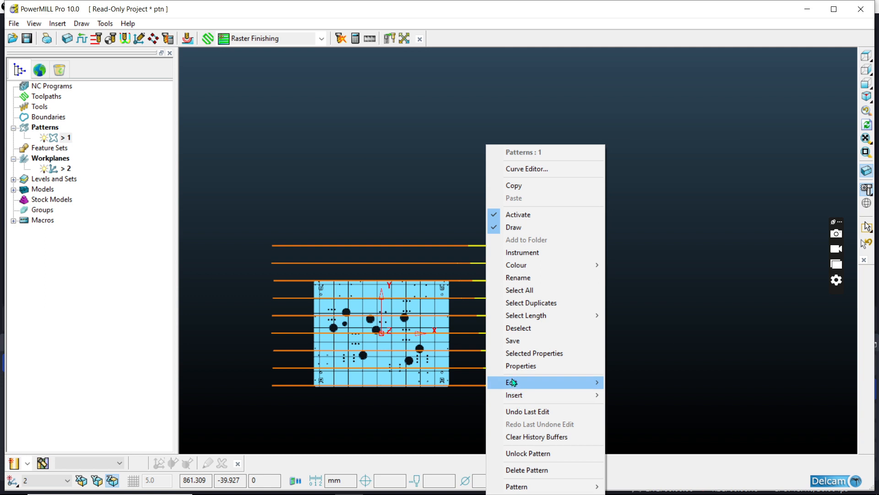
mouse_move(514, 382)
left_click(618, 382)
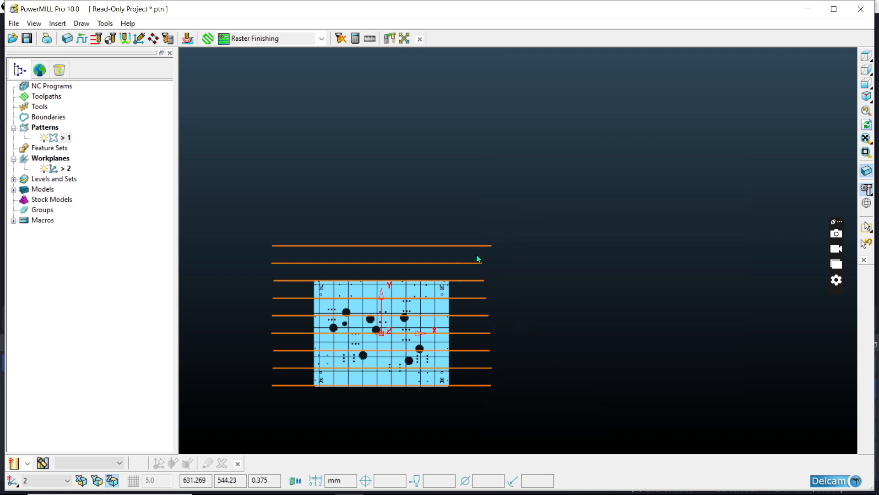
- Delete another set of overlapping segments whose ends overhang the plate's positive X edge
left_click_drag(476, 245, 504, 435)
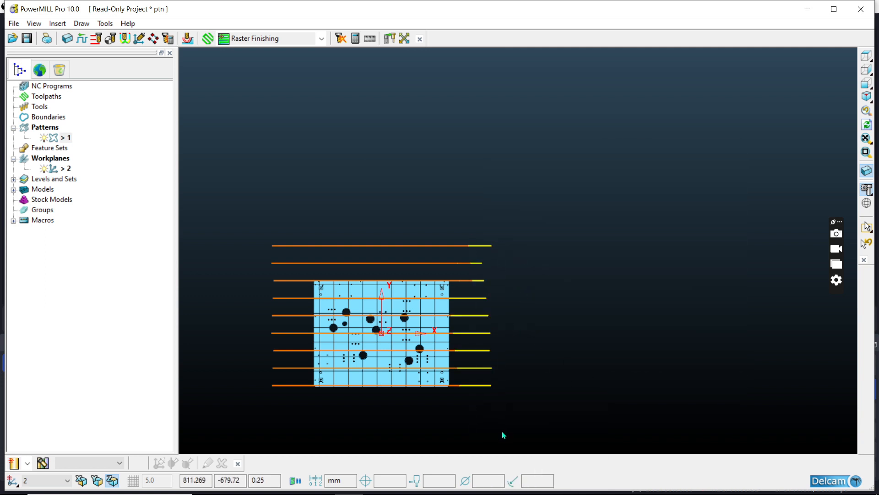
right_click(469, 317)
mouse_move(559, 383)
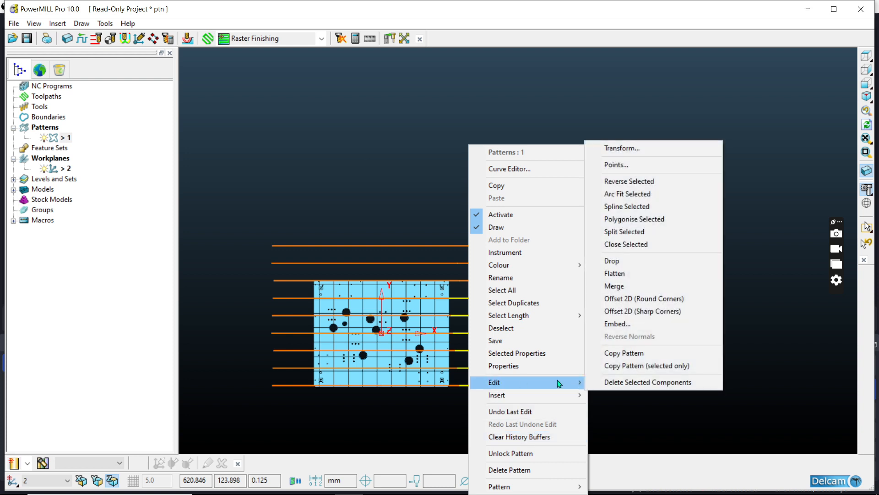
left_click(602, 382)
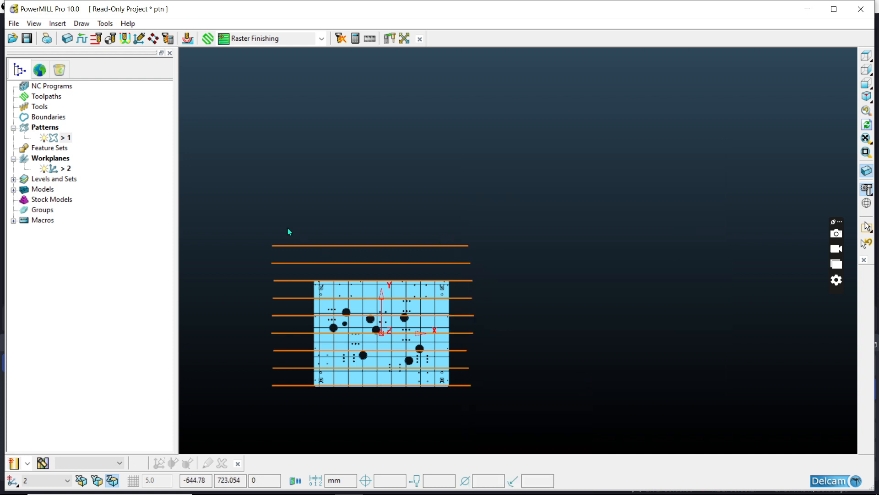
- Delete the overlapping pattern segments that extend farthest past the plate's negative X edge
left_click_drag(265, 218, 302, 434)
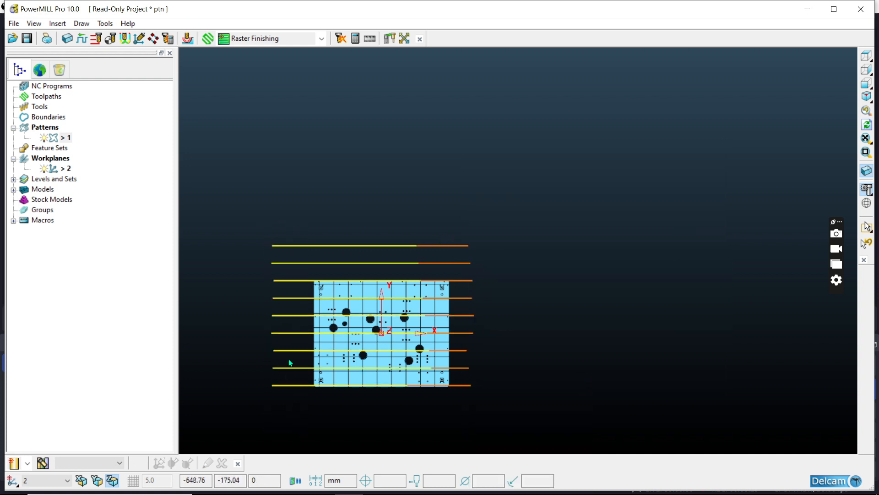
right_click(285, 317)
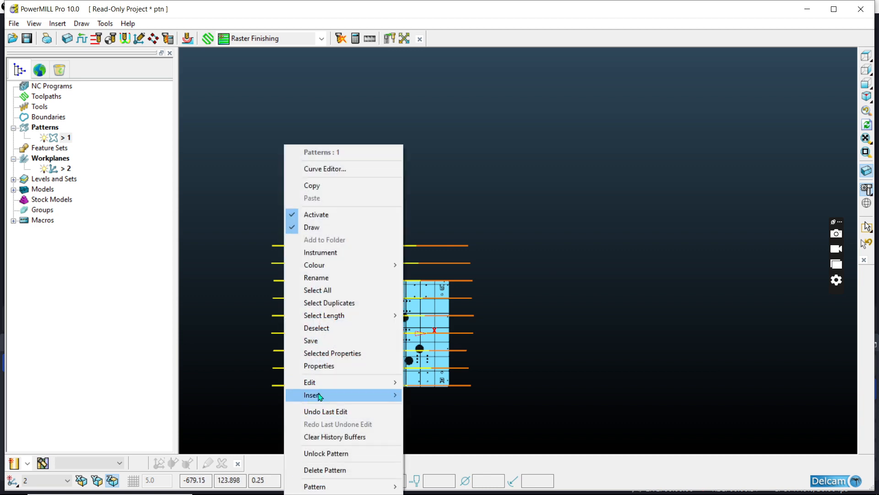
mouse_move(320, 382)
left_click(419, 381)
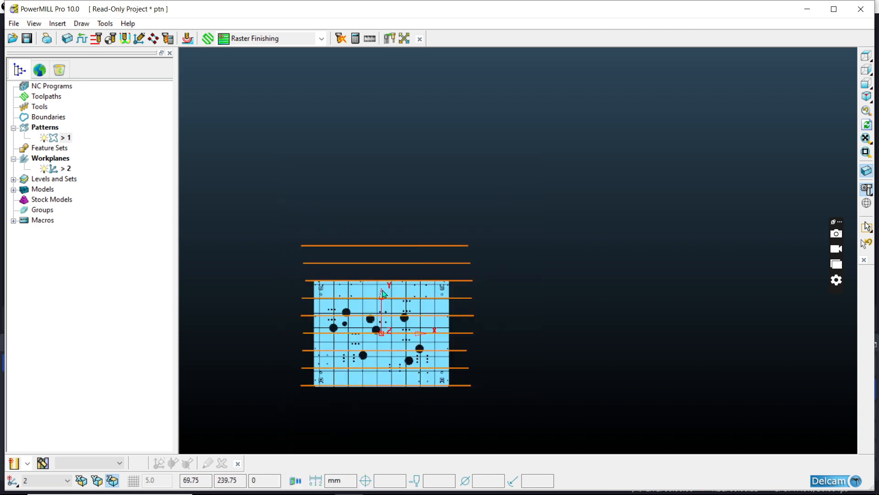
- Delete the two pattern lines lying completely outside the plate beyond its positive Y edge
scroll(372, 247, "up", 3)
scroll(502, 292, "up", 4)
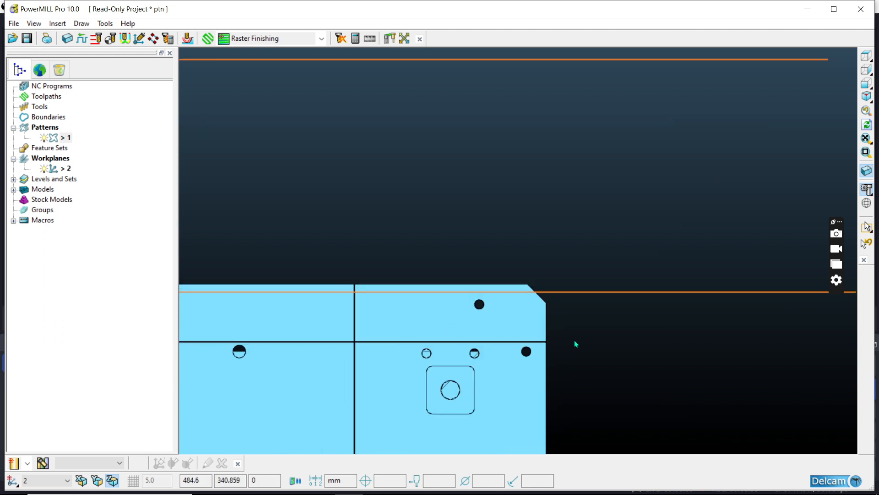
scroll(574, 340, "down", 2)
scroll(584, 394, "up", 2)
scroll(572, 367, "down", 2)
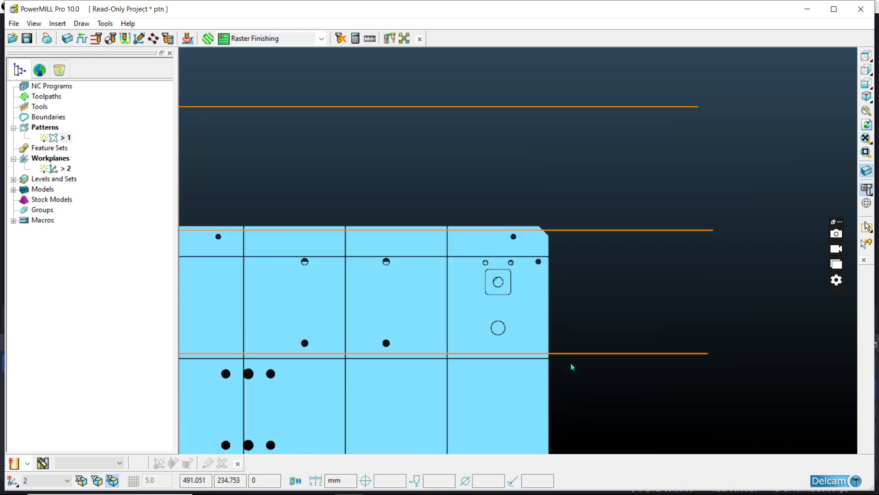
scroll(575, 322, "down", 4)
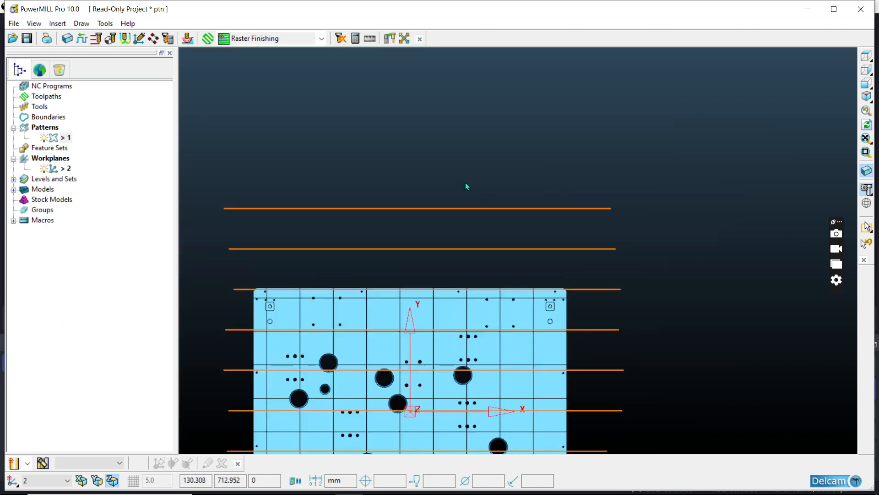
left_click_drag(441, 163, 491, 266)
right_click(493, 247)
mouse_move(527, 383)
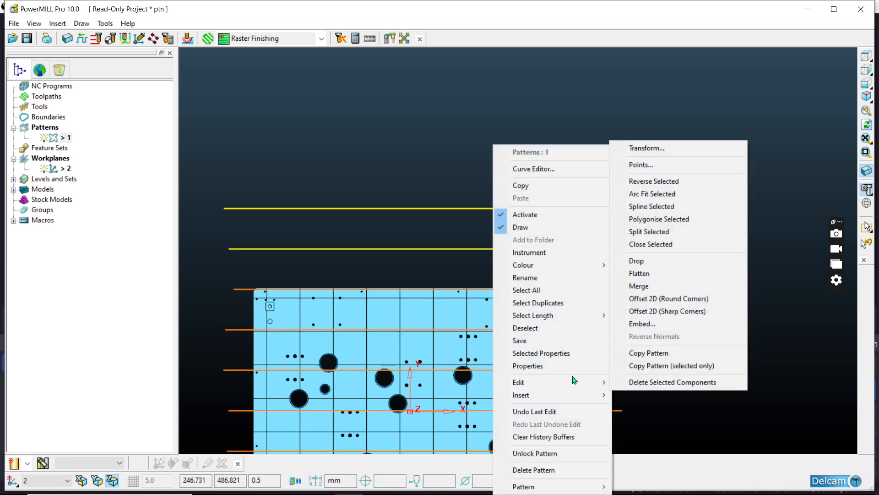
left_click(651, 382)
scroll(591, 302, "up", 3)
scroll(483, 319, "up", 3)
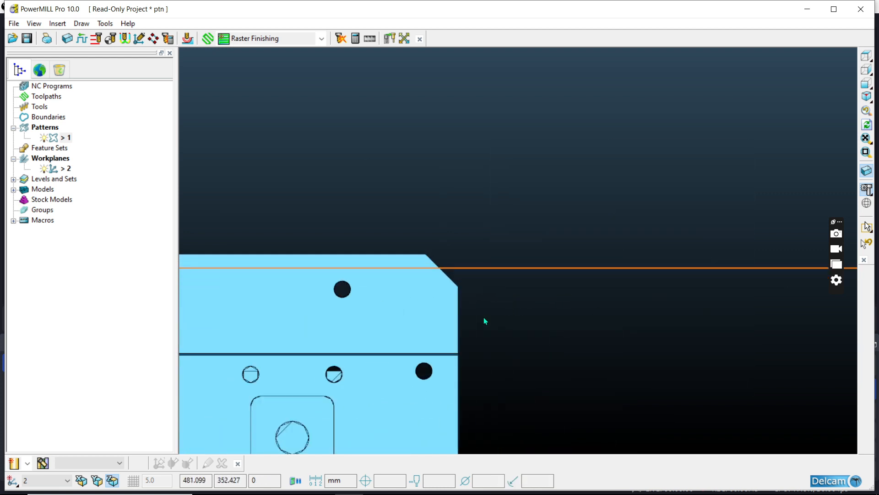
left_click_drag(566, 323, 554, 301)
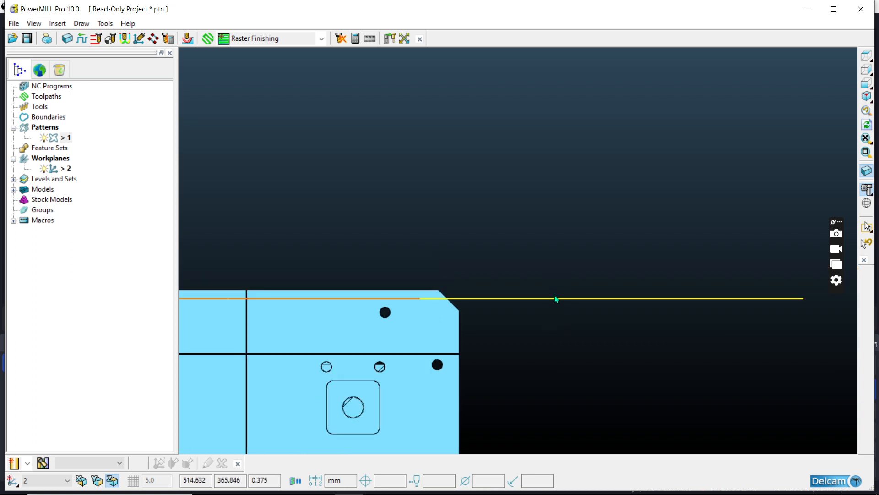
right_click(556, 299)
left_click(503, 232)
- Delete the set of line segments that now reach farthest beyond the plate's positive X edge
scroll(508, 229, "down", 3)
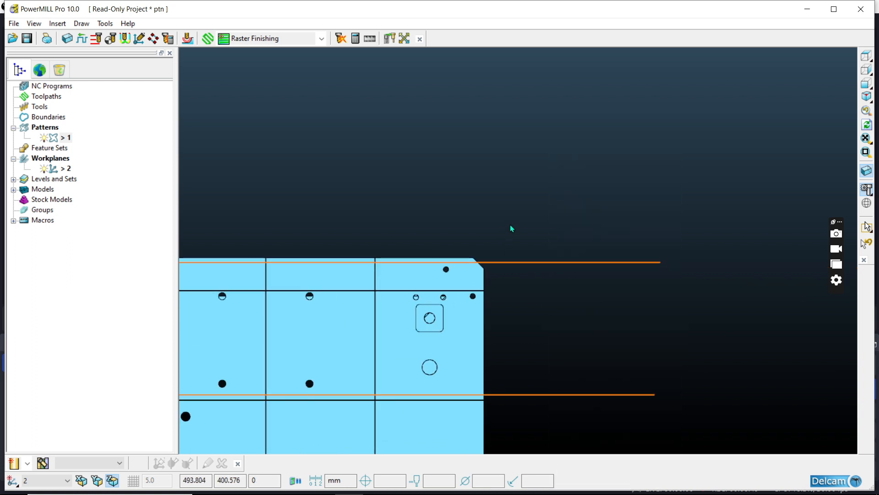
scroll(508, 231, "down", 3)
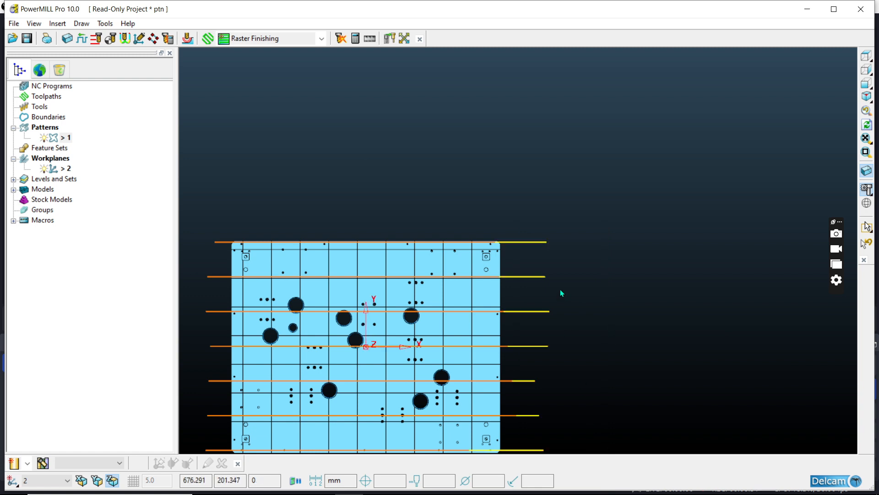
scroll(544, 274, "down", 3)
right_click(541, 325)
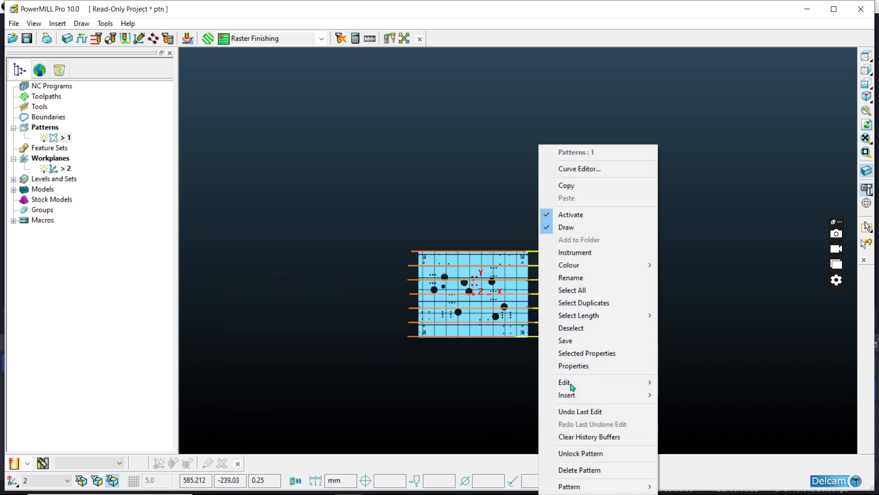
mouse_move(572, 383)
left_click(671, 382)
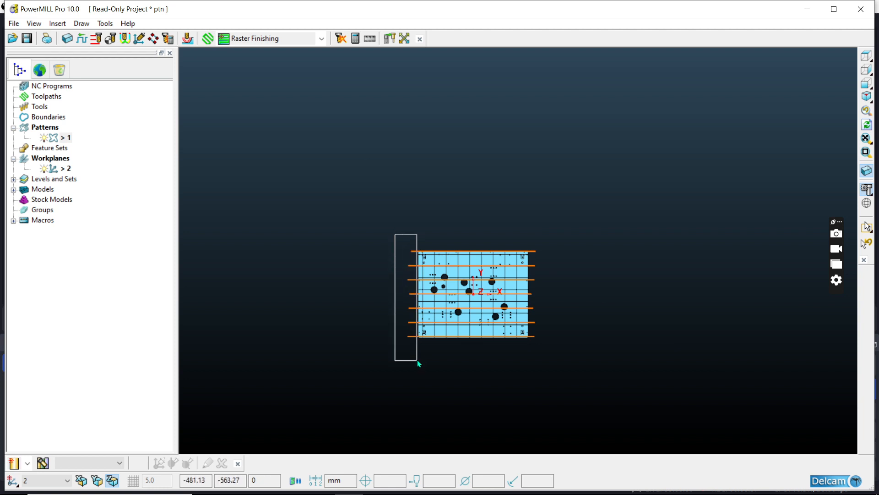
- Delete the remaining segments whose ends overhang the plate's negative X edge
left_click_drag(418, 360, 416, 359)
right_click(413, 309)
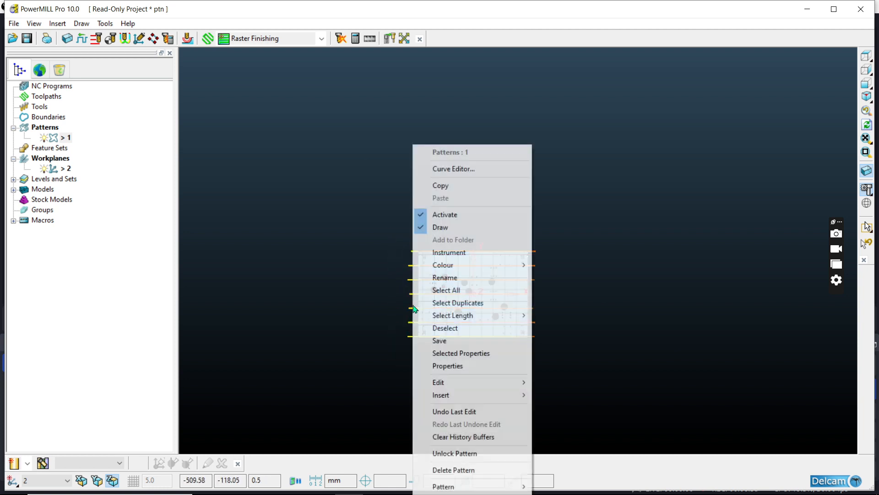
mouse_move(439, 382)
left_click(566, 381)
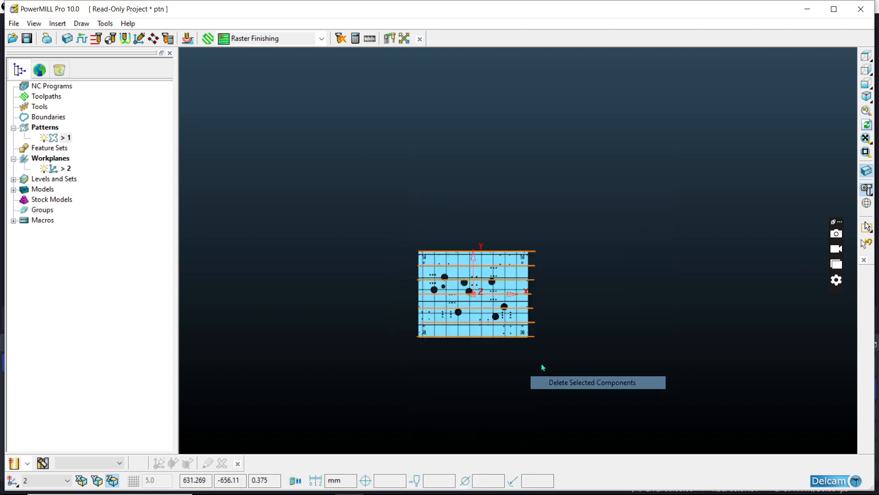
scroll(542, 209, "up", 4)
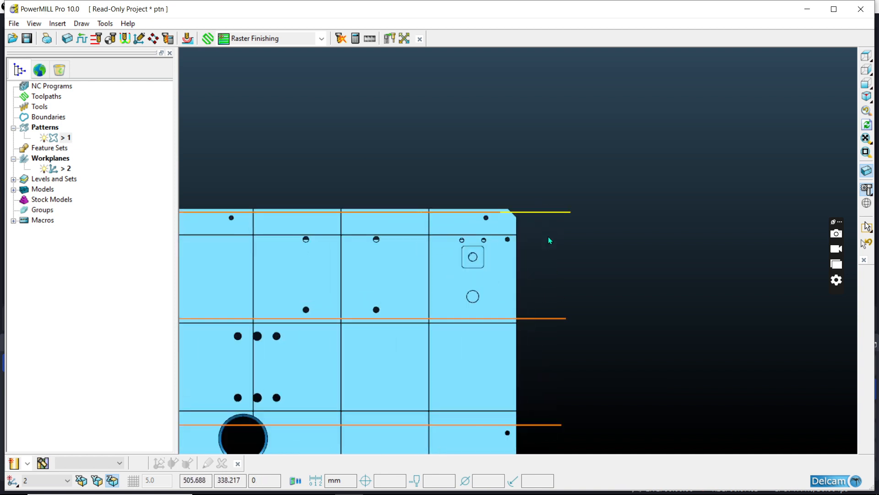
scroll(549, 243, "down", 4)
left_click_drag(549, 204, 572, 375)
scroll(565, 316, "down", 4)
scroll(555, 341, "up", 4)
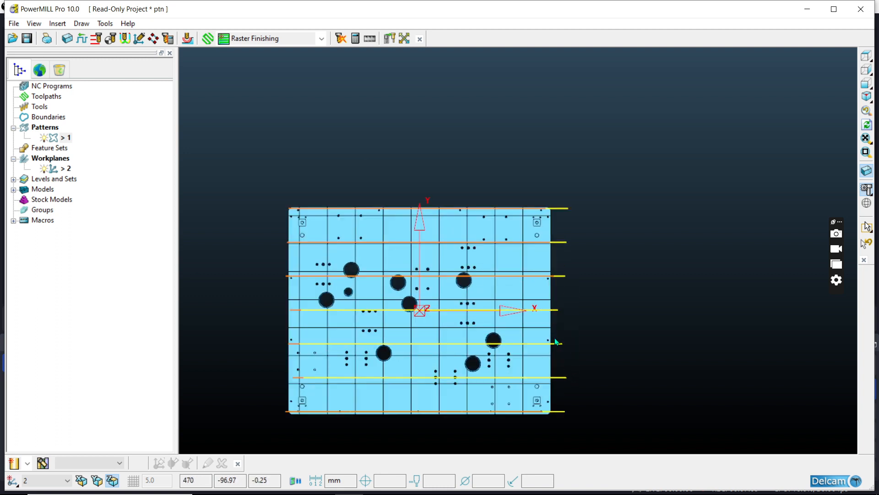
left_click(576, 320)
- Hide the shading, move the second line from the plate's positive Y edge by -5 mm along Y, and shade the plate again
scroll(542, 246, "up", 8)
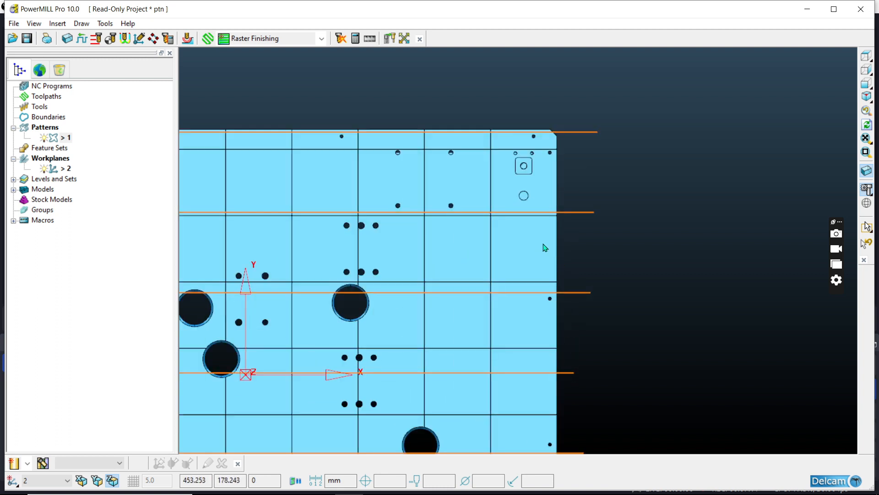
scroll(597, 314, "down", 8)
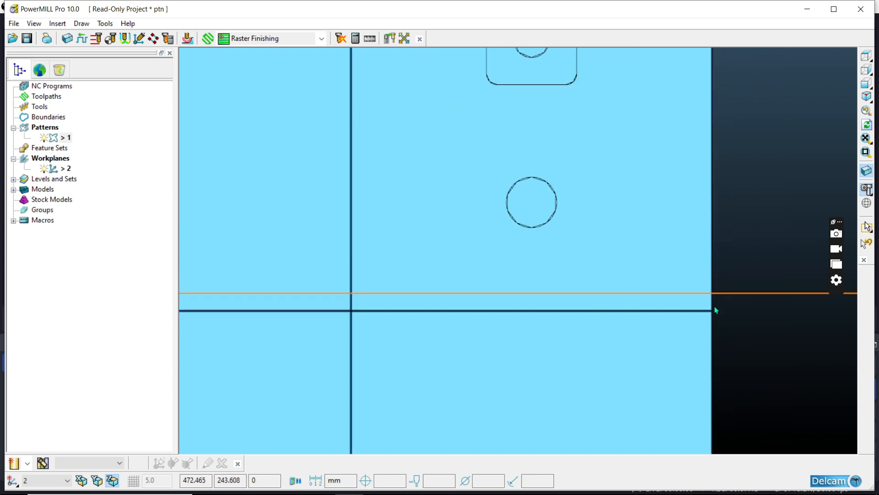
scroll(715, 316, "up", 3)
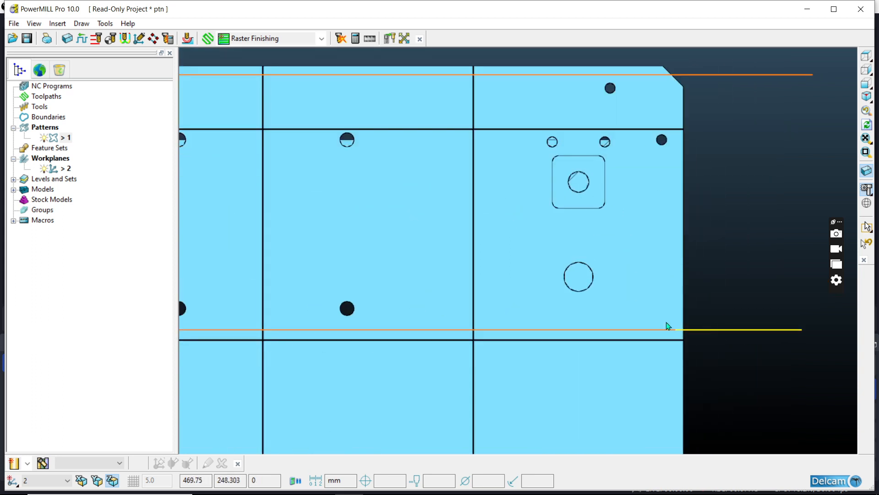
left_click(867, 189)
left_click(458, 329)
right_click(464, 329)
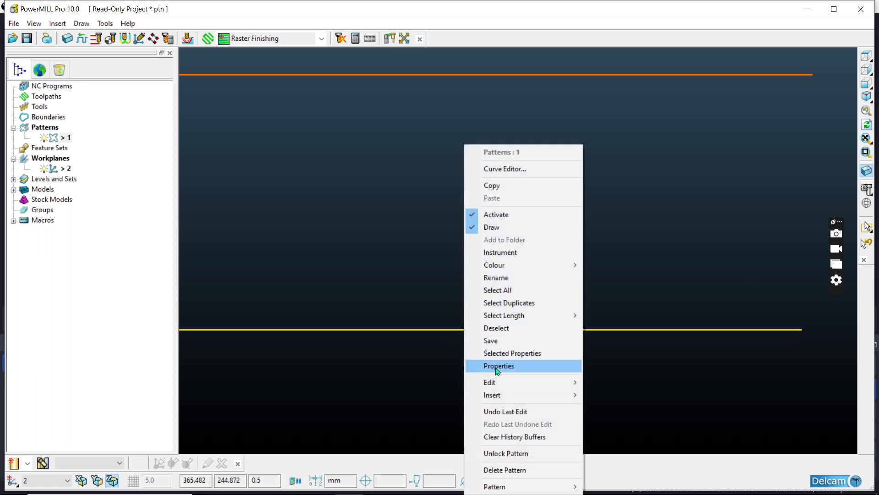
mouse_move(503, 382)
left_click(640, 149)
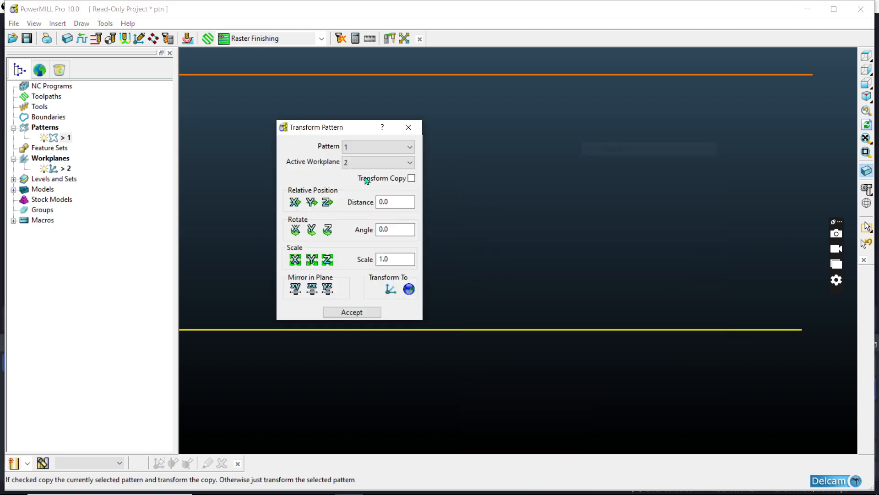
double_click(401, 203)
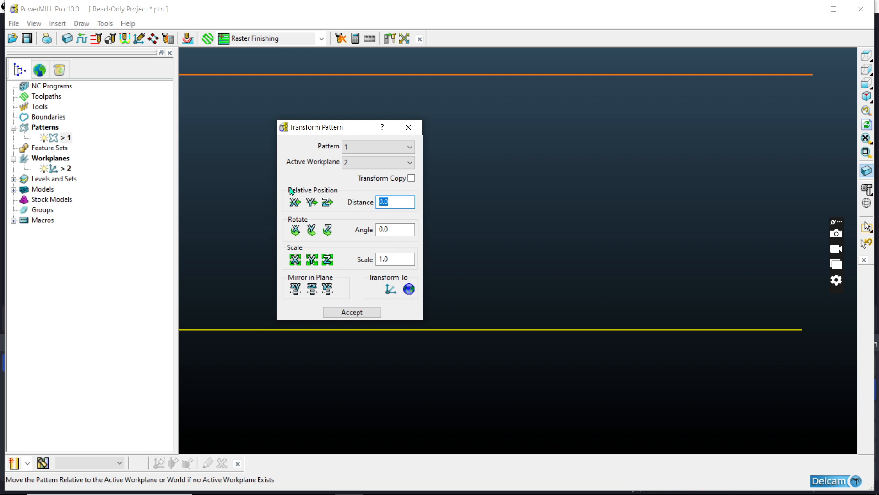
type("-5")
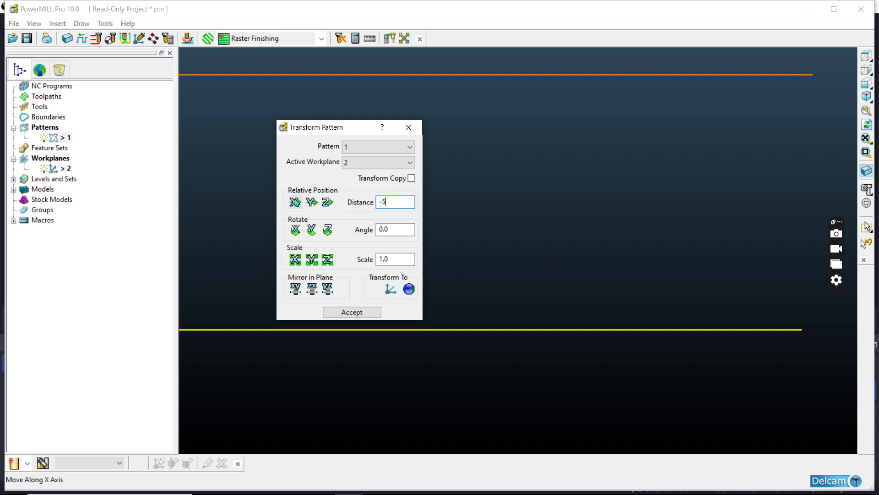
left_click(295, 202)
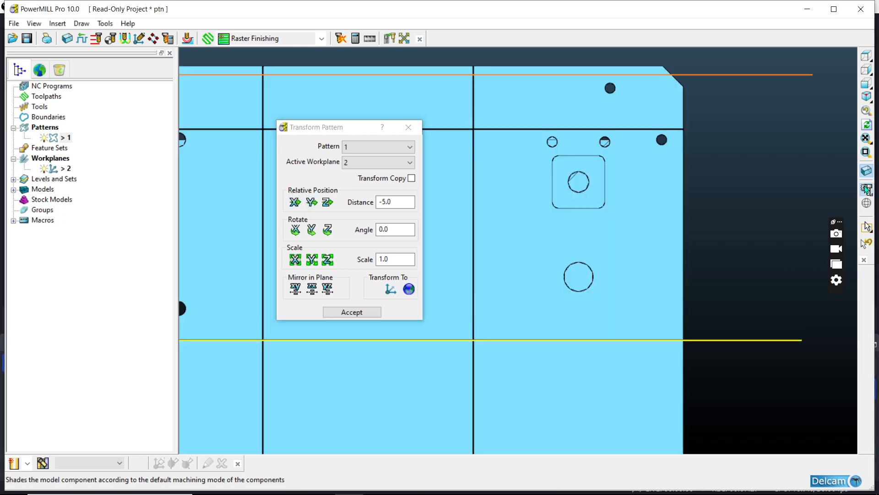
left_click(867, 189)
- Show the model as wireframe only and move the line nearest the positive Y edge onto the outermost groove in repeated -5 mm Y moves
scroll(760, 274, "down", 5)
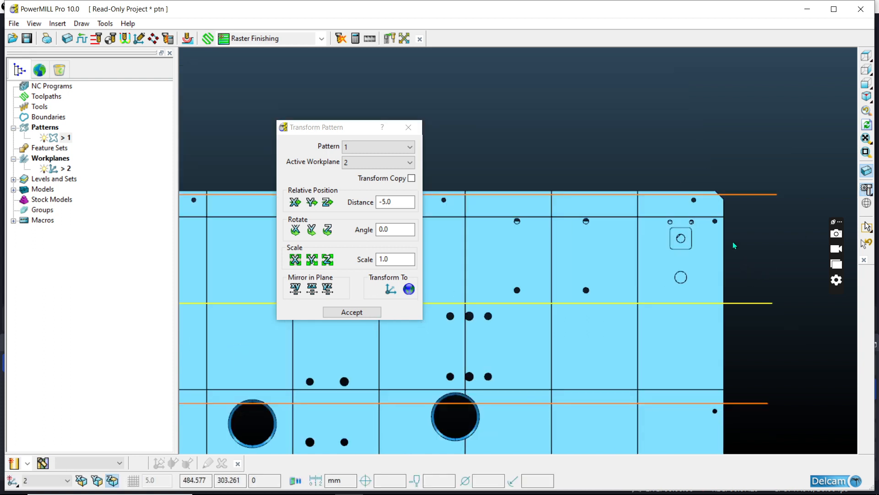
scroll(722, 232, "up", 2)
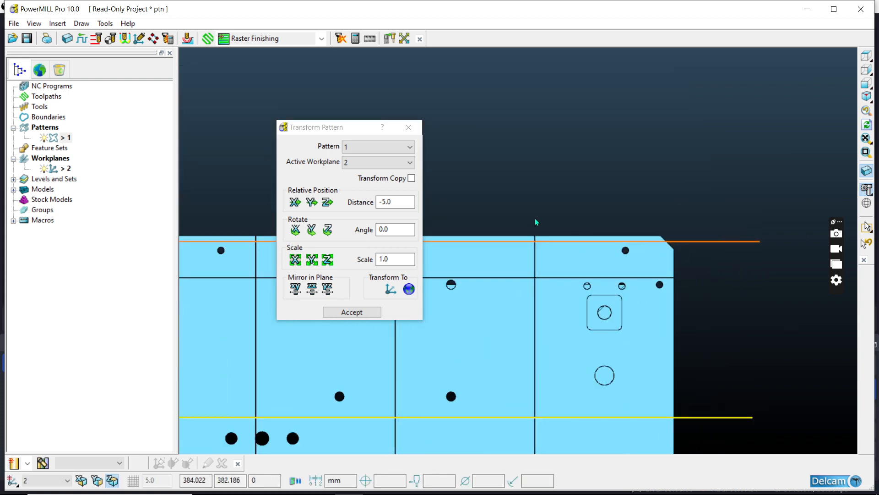
left_click(867, 203)
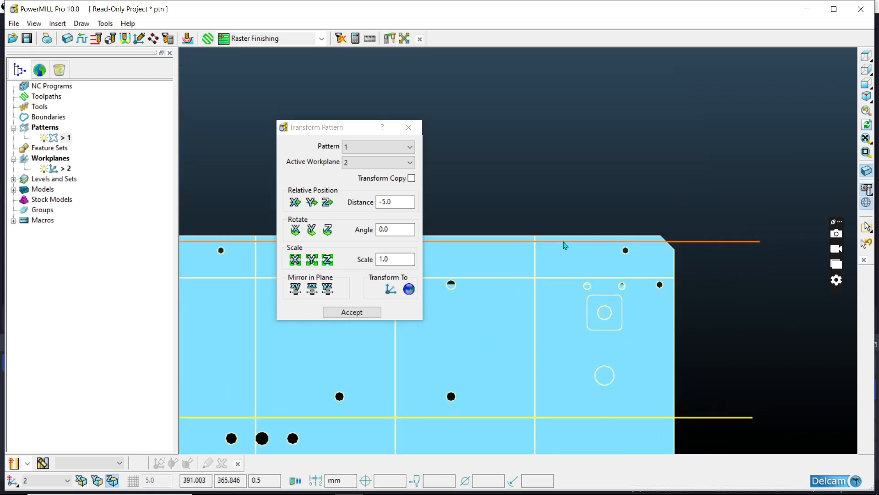
left_click(867, 190)
left_click(866, 203)
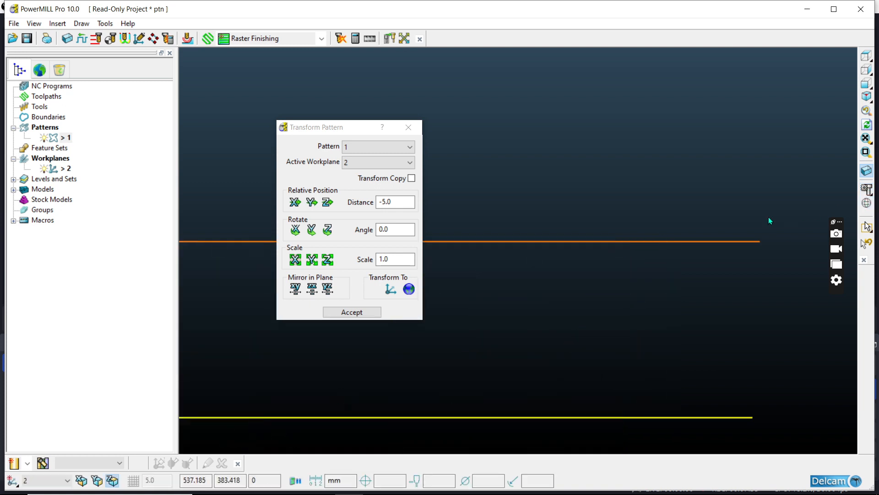
left_click_drag(502, 250, 502, 251)
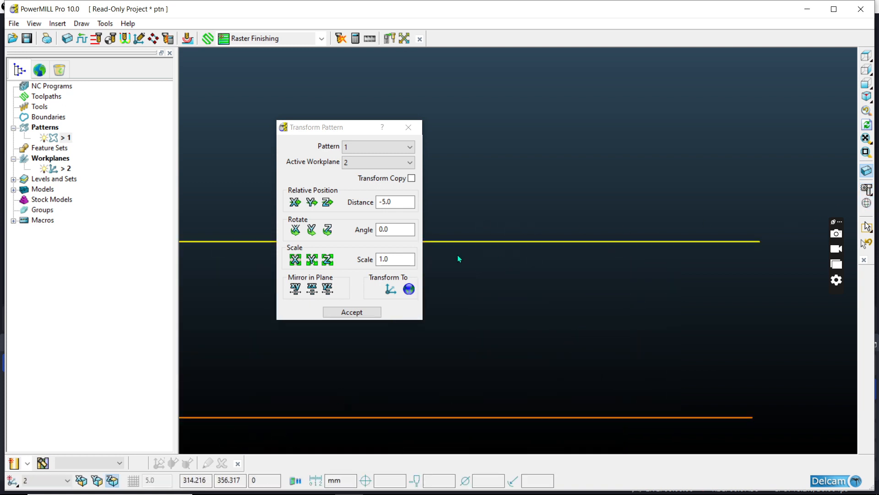
left_click(313, 202)
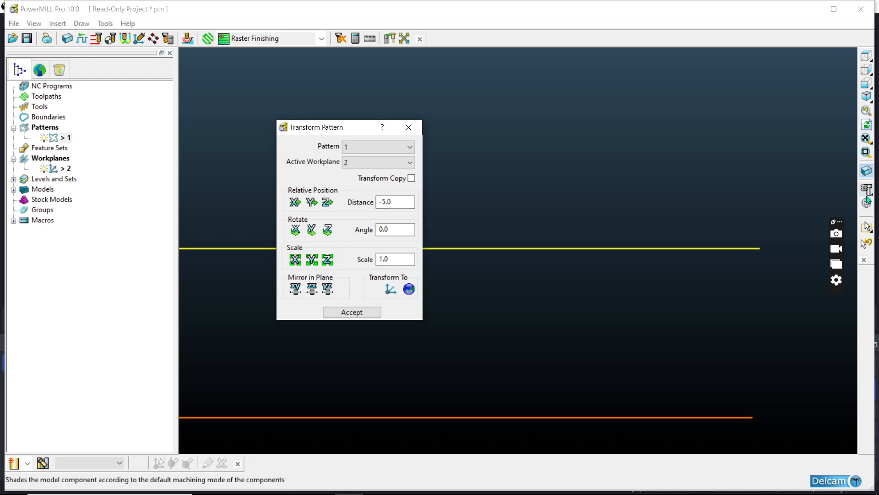
left_click(863, 204)
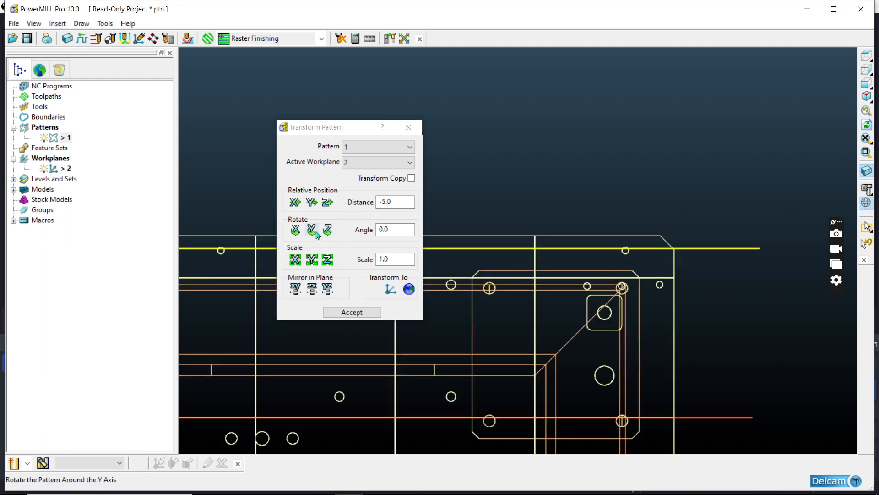
left_click(315, 206)
left_click(314, 204)
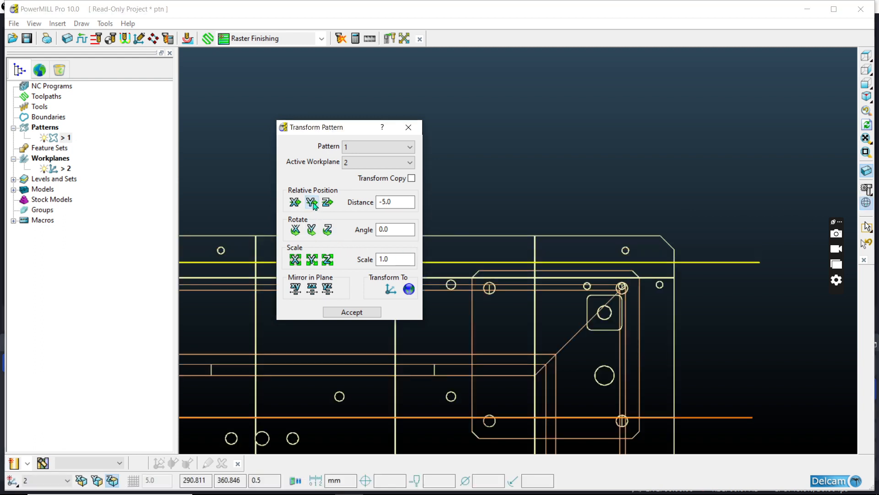
left_click(312, 203)
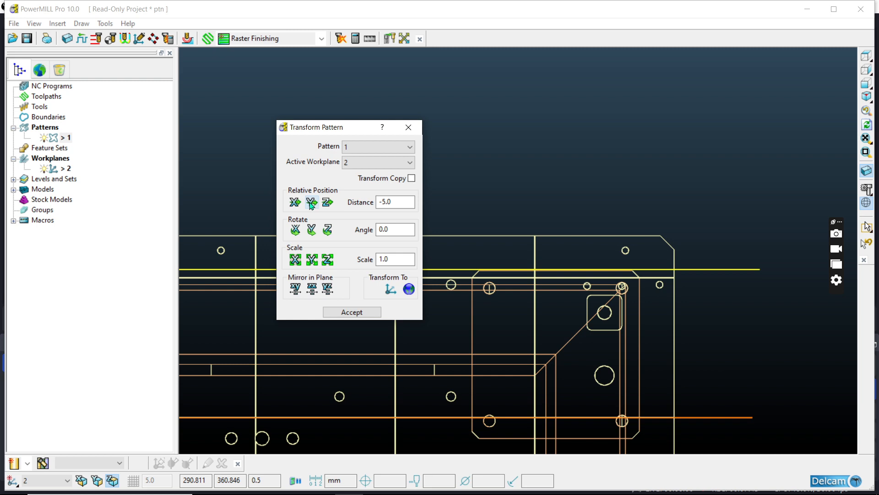
left_click(311, 205)
scroll(740, 217, "down", 5)
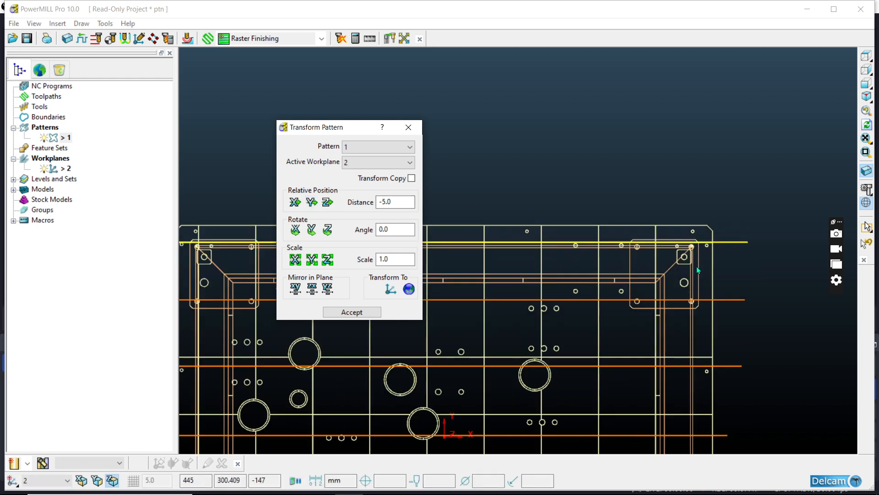
- Accept the pattern transform and display the plate shaded instead of as wireframe
left_click(352, 311)
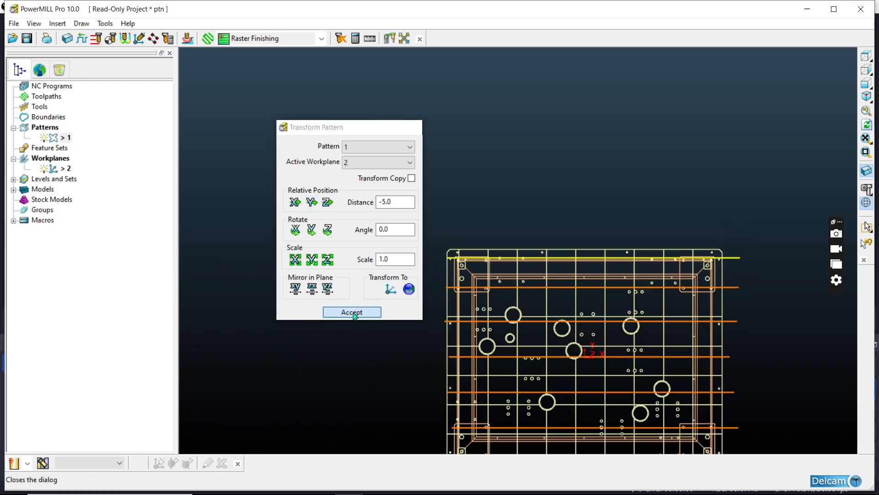
left_click(866, 171)
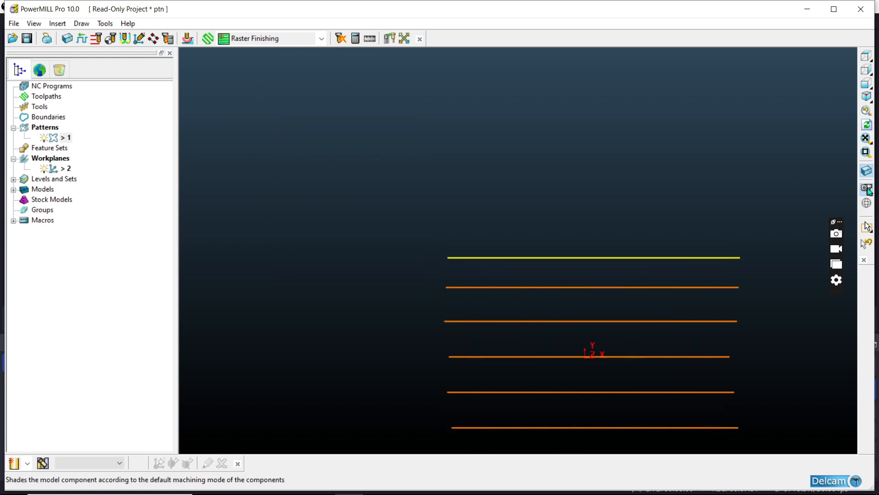
left_click(867, 188)
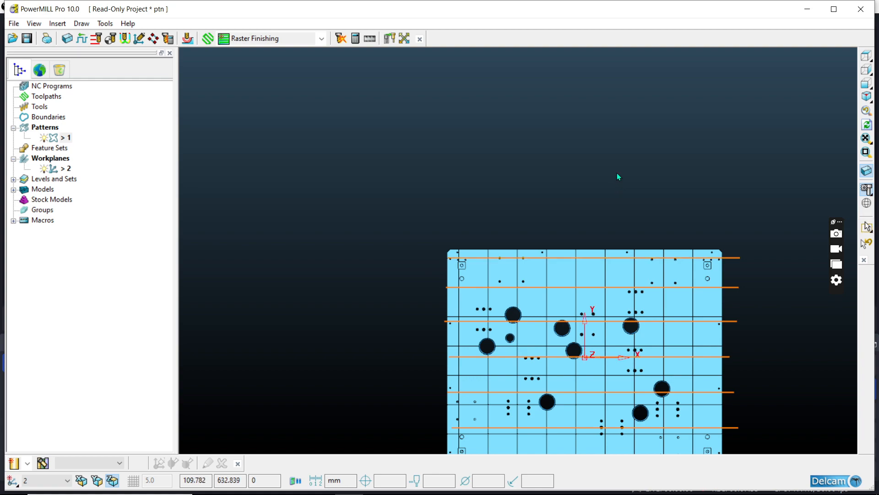
- Examine how the pattern lines lie across the plate's top face, from above and at oblique angles
scroll(723, 274, "up", 4)
scroll(715, 284, "down", 6)
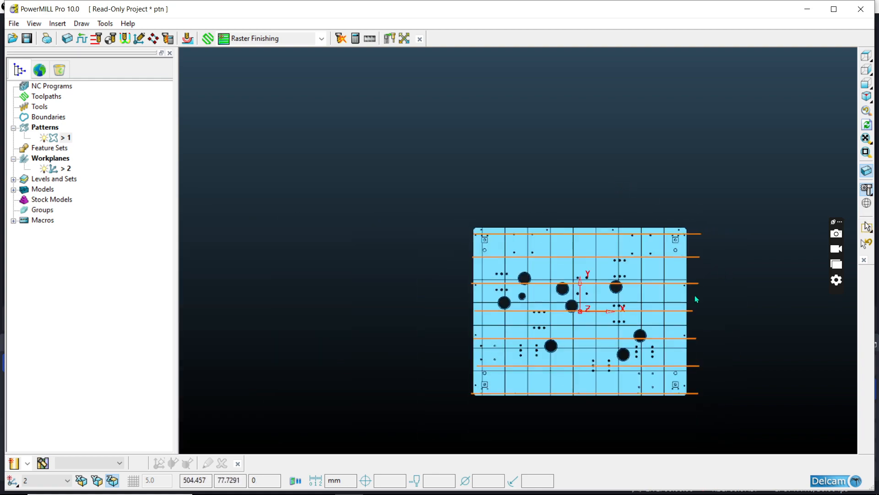
scroll(678, 320, "up", 3)
scroll(682, 343, "down", 4)
middle_click_drag(682, 342, 431, 325)
scroll(426, 311, "up", 3)
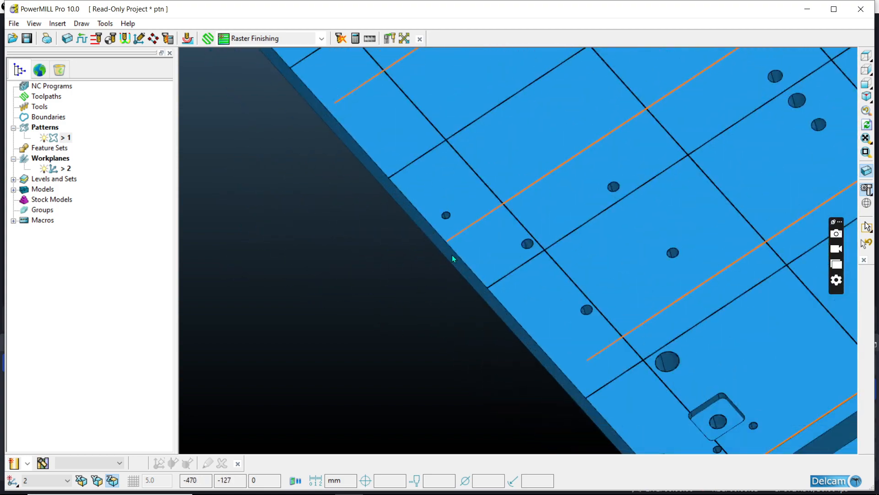
scroll(453, 259, "down", 3)
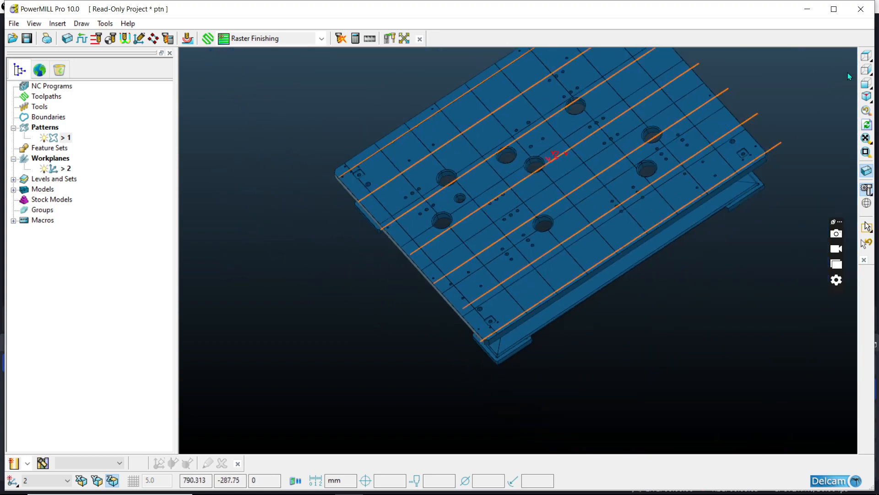
left_click(866, 56)
left_click(867, 189)
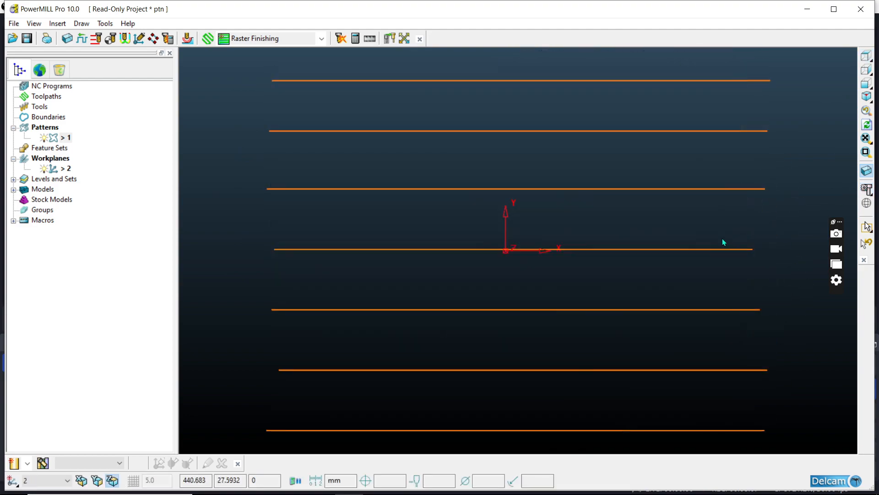
middle_click_drag(722, 238, 788, 136)
left_click(866, 189)
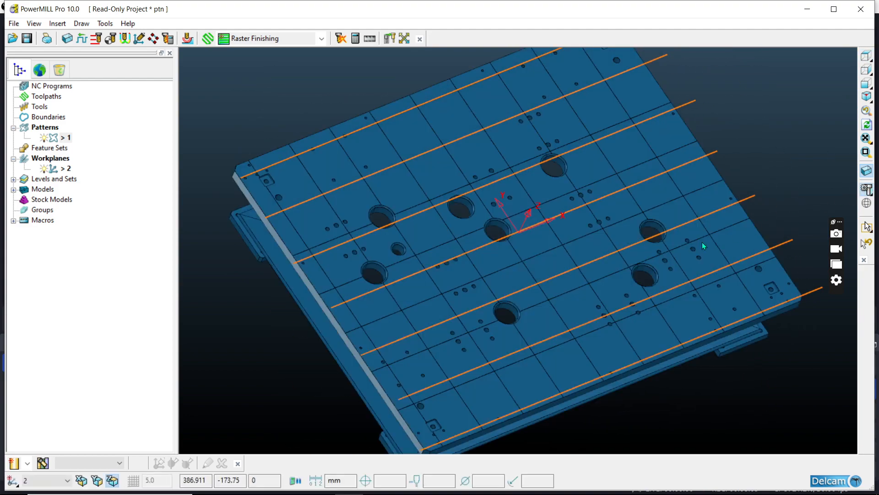
scroll(702, 242, "down", 3)
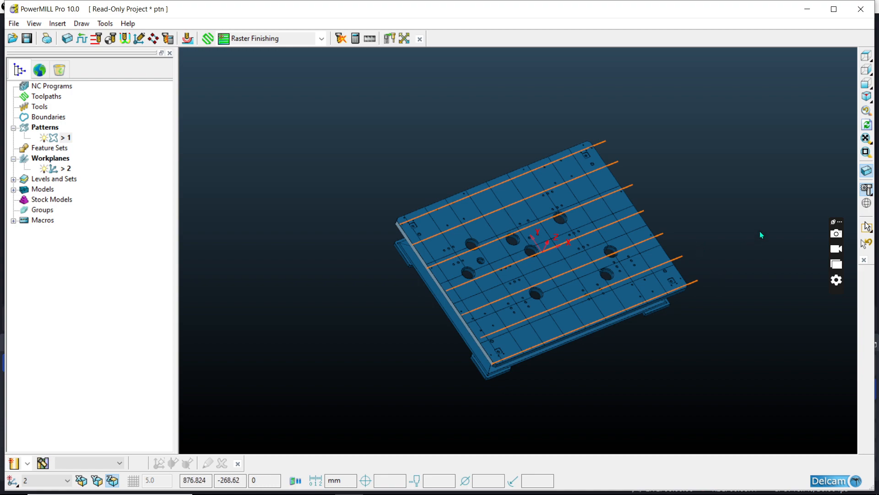
mouse_move(762, 233)
middle_mouse_down()
mouse_move(606, 206)
mouse_move(458, 234)
middle_mouse_up()
scroll(458, 233, "up", 9)
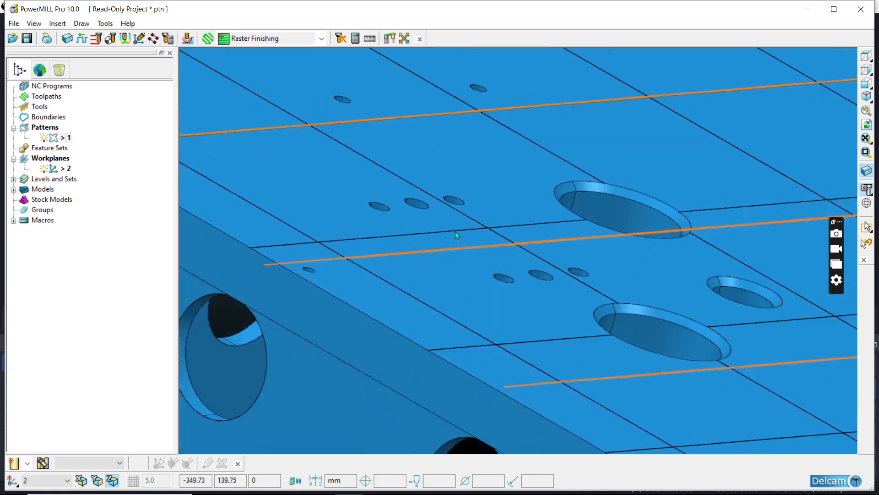
scroll(458, 234, "down", 3)
- Hide the plate's shading and calculate a box block from the model with its maximum Z set to 2.0
left_click(865, 192)
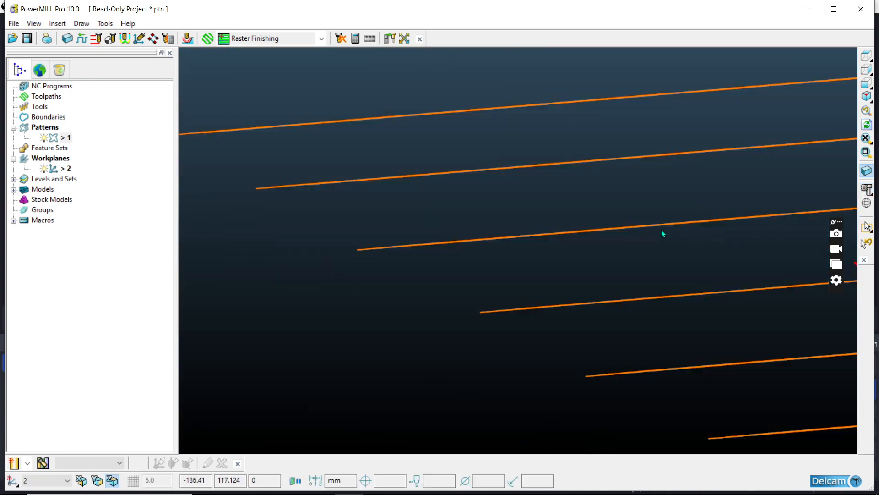
left_click(67, 38)
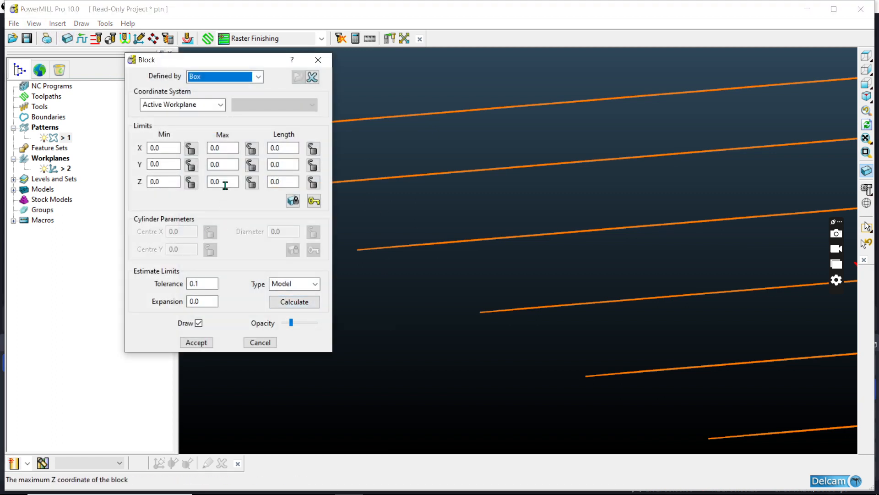
left_click(293, 302)
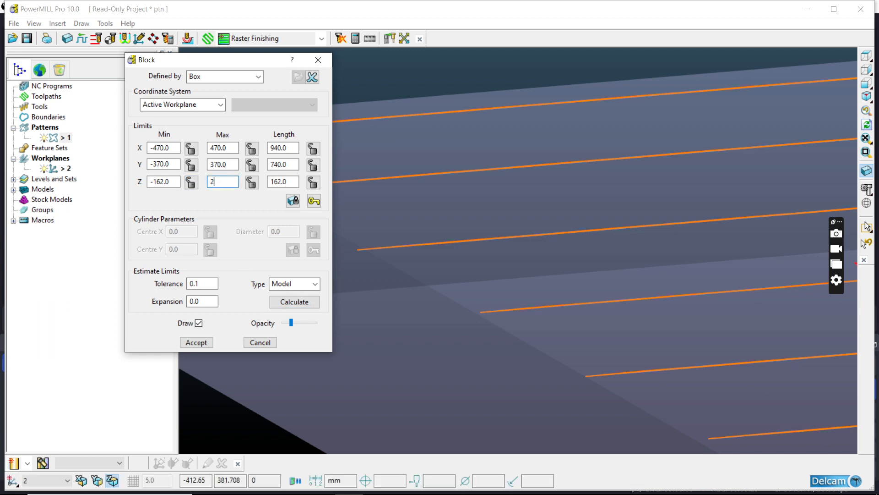
key("Return")
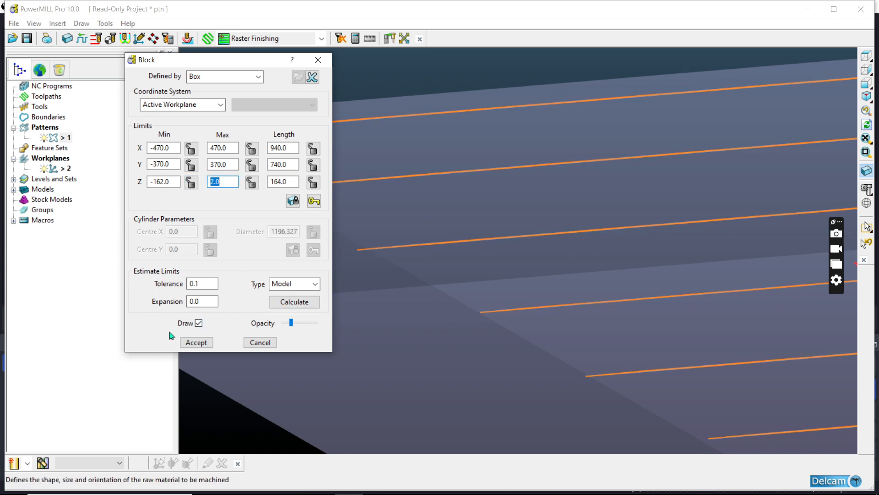
left_click(190, 343)
- Start a new toolpath with the Pattern Finishing strategy
left_click(224, 39)
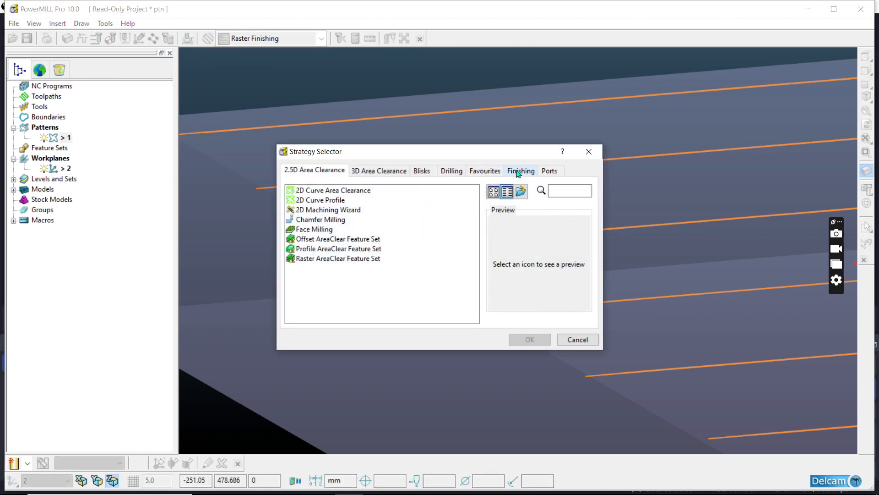
left_click(337, 194)
left_click(337, 201)
left_click(330, 212)
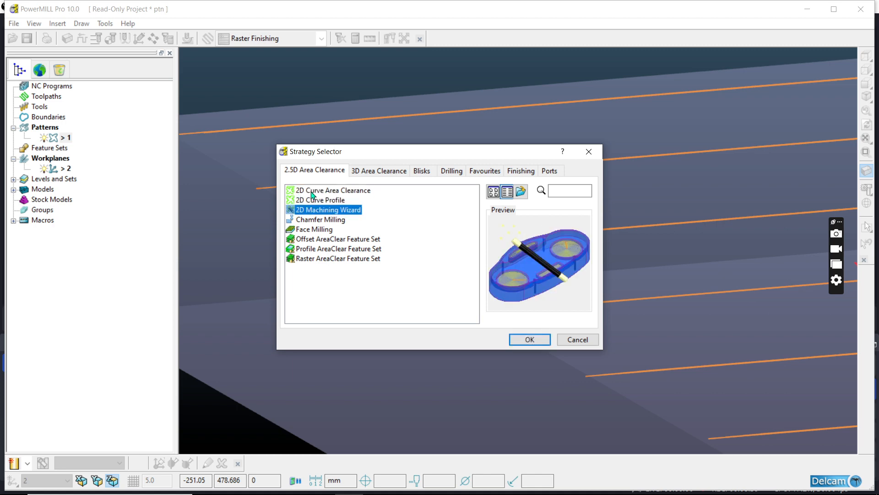
left_click(313, 194)
left_click(314, 201)
left_click(519, 171)
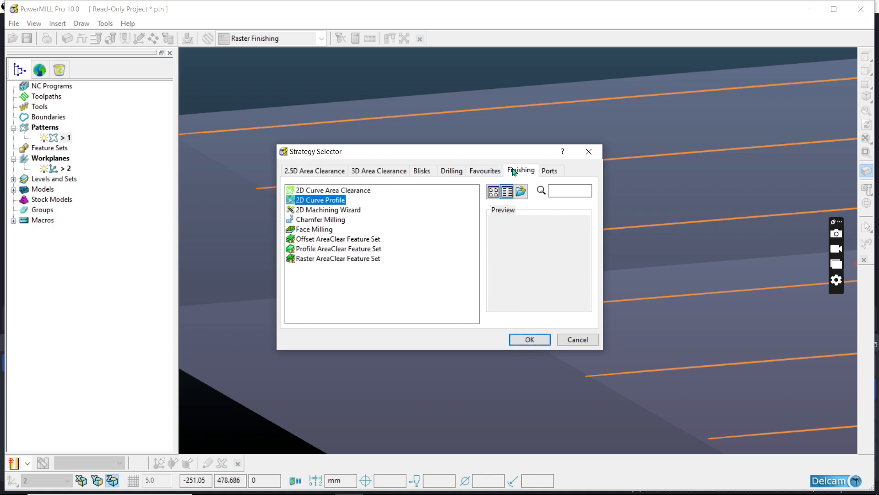
left_click(413, 190)
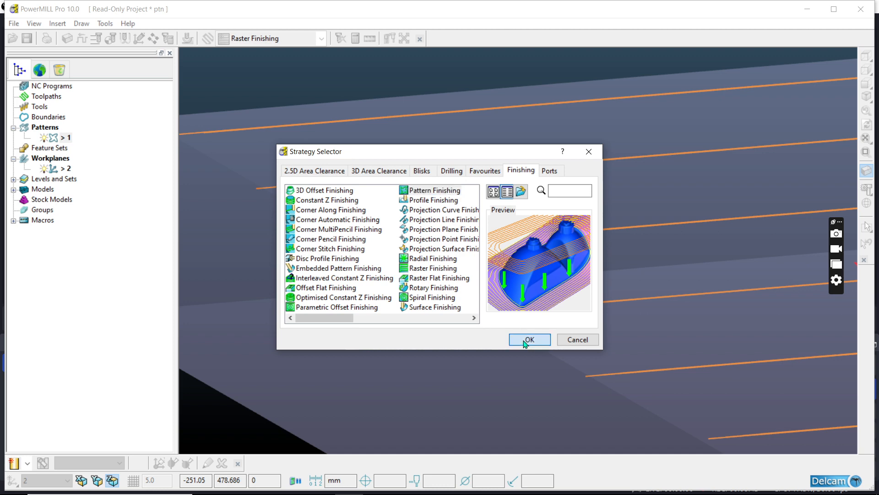
left_click(523, 339)
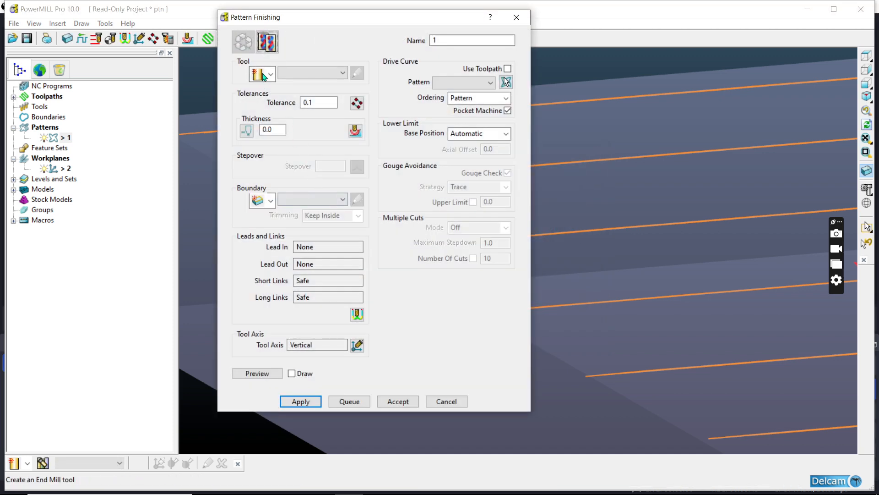
- Create an end mill of 10.0 mm diameter for the toolpath and name the toolpath 10.0
left_click(270, 74)
left_click(256, 94)
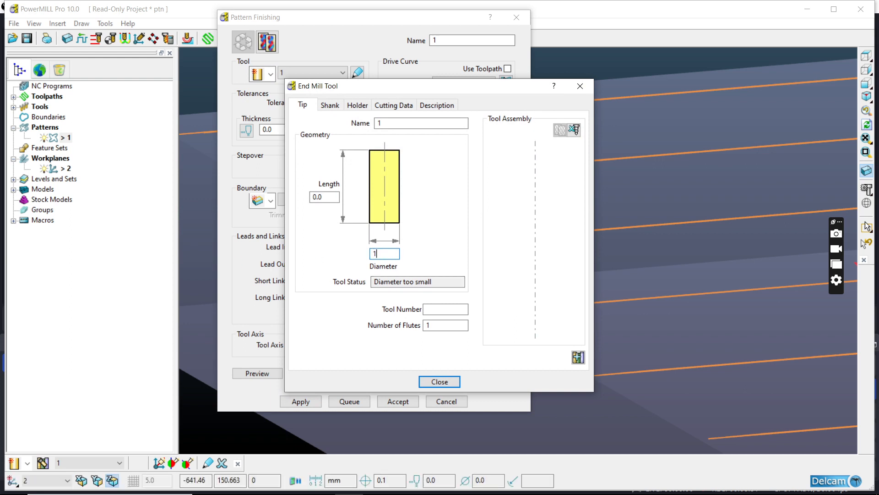
type("10.0")
key("Return")
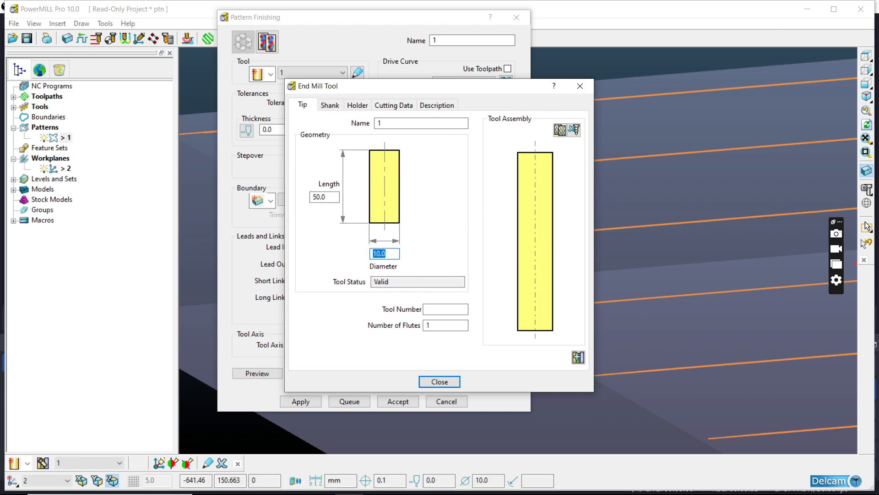
left_click(439, 381)
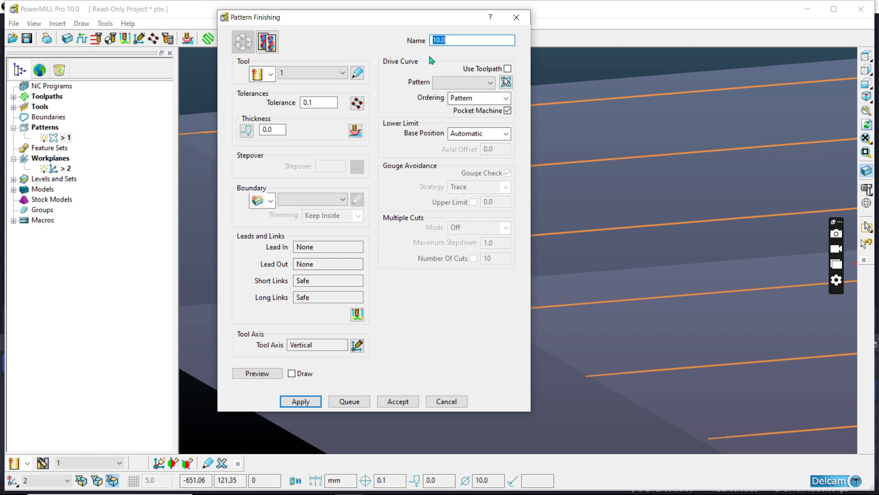
- Use pattern 1 in Pattern ordering, with the base position set to Drive Curve and multiple cuts to Offset Down
left_click(464, 82)
left_click(453, 91)
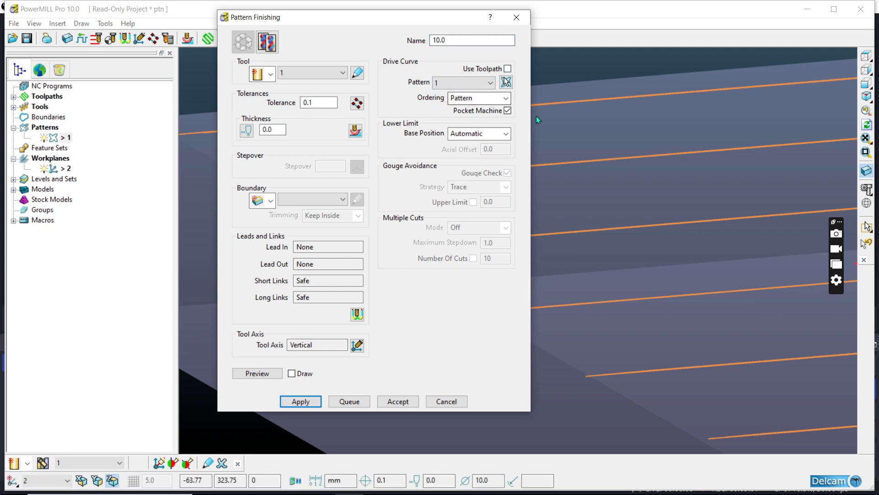
left_click(505, 98)
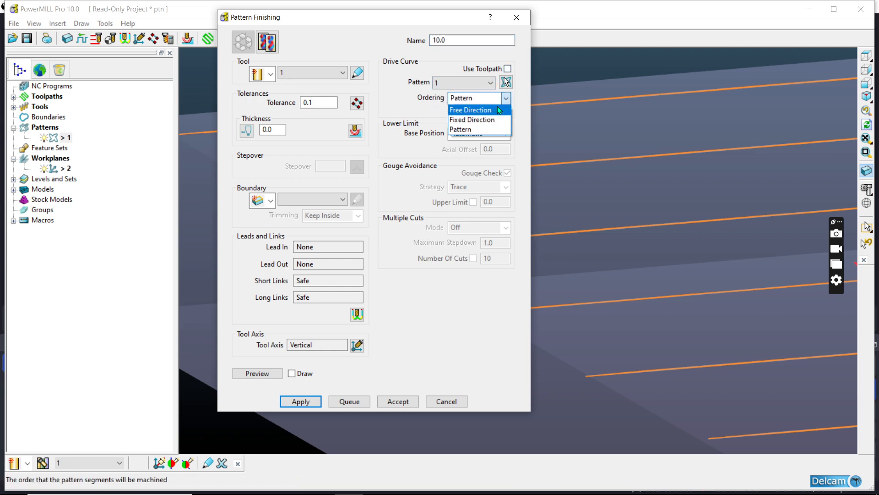
left_click(483, 129)
left_click(479, 134)
left_click(483, 164)
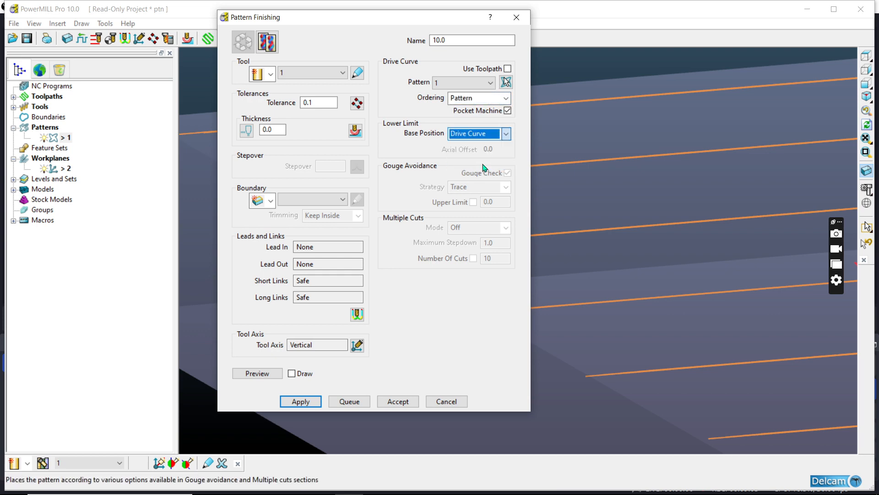
left_click(487, 228)
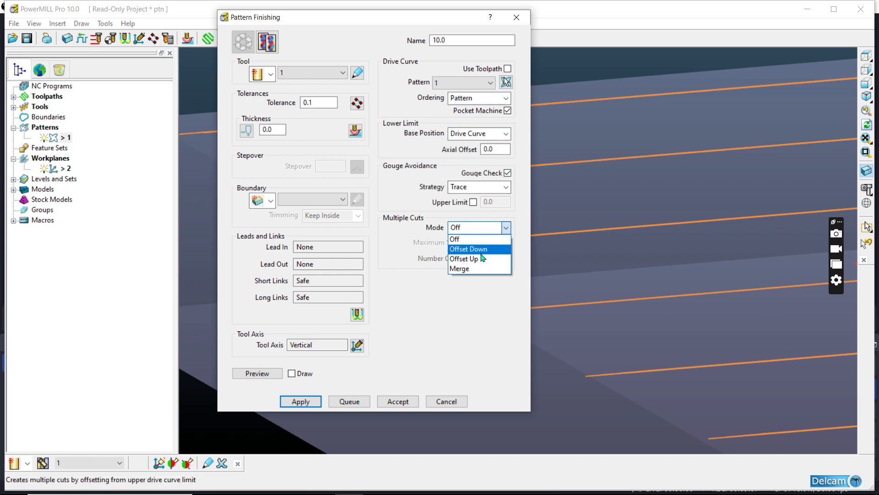
left_click(481, 251)
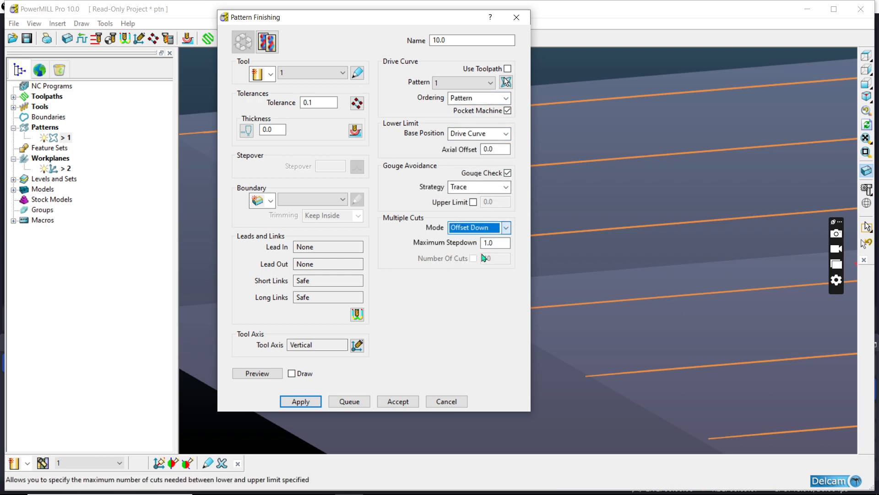
- Set the lower limit's axial offset to 1.0 and enable an upper limit of 0.5
left_click(498, 149)
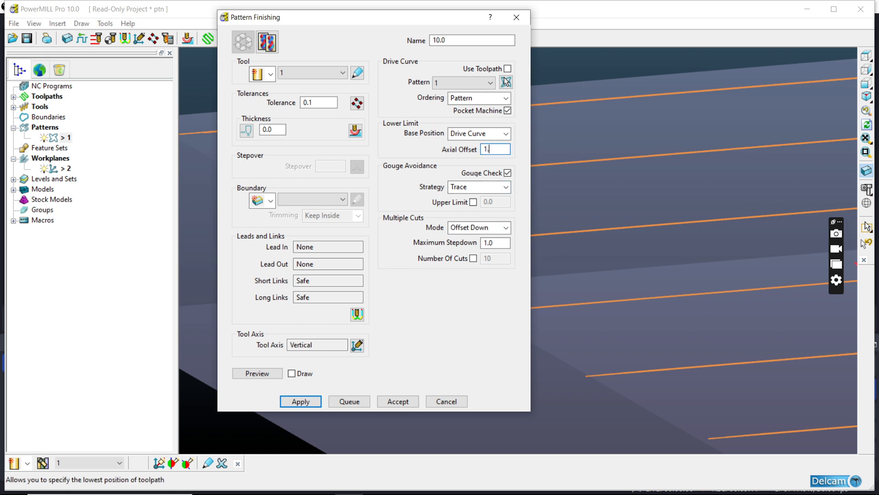
type("1.0")
key("Return")
left_click(473, 202)
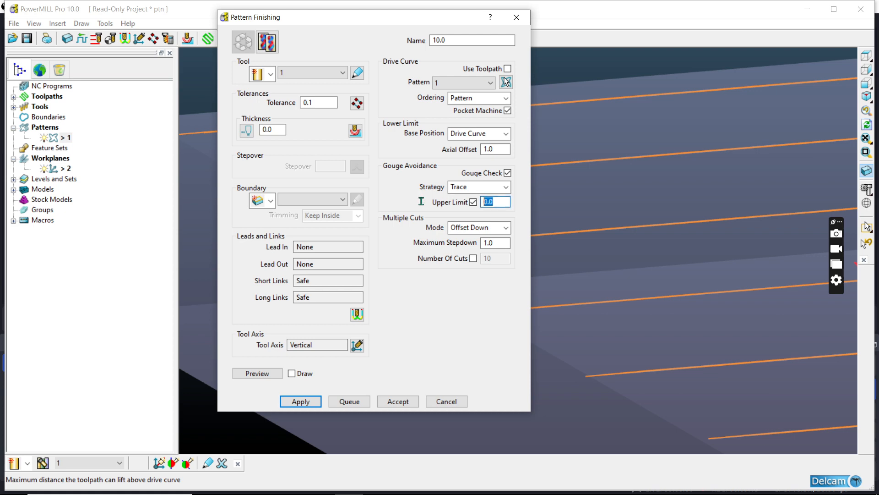
type("0.5")
key("Return")
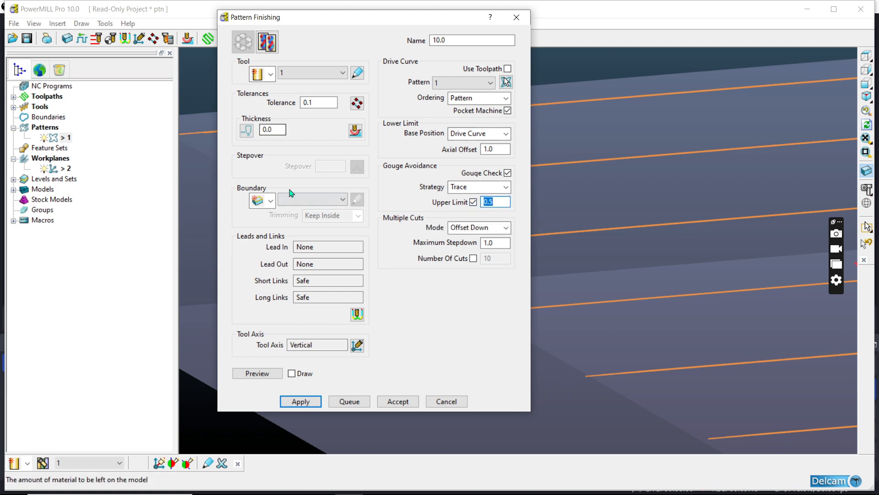
- Set the tolerance to 0.01 and the maximum stepdown to 0.5, and try to calculate the toolpath
left_click(316, 103)
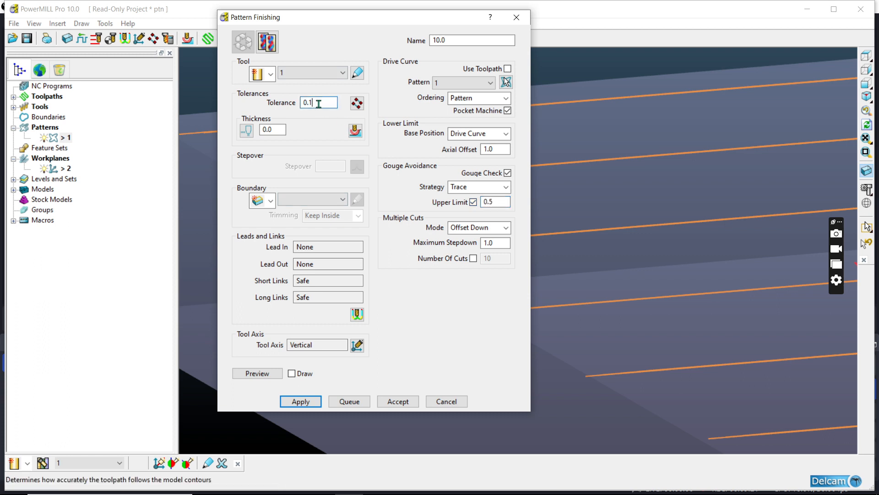
key("Return")
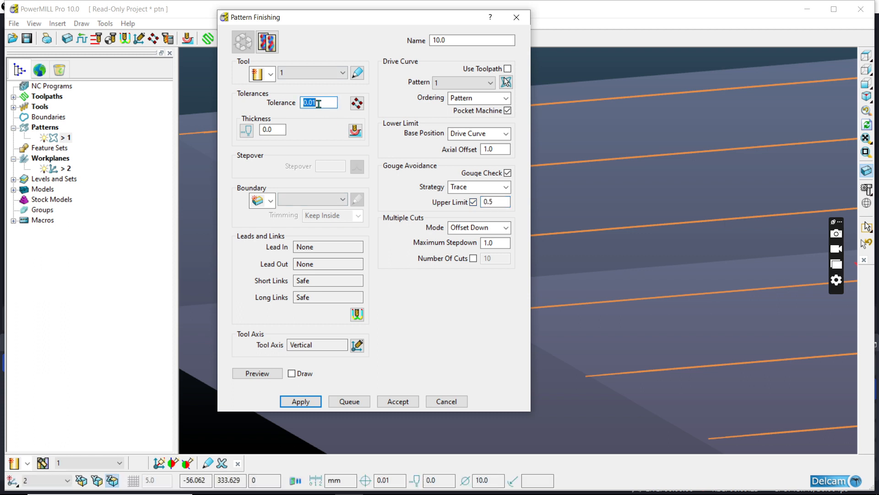
double_click(494, 243)
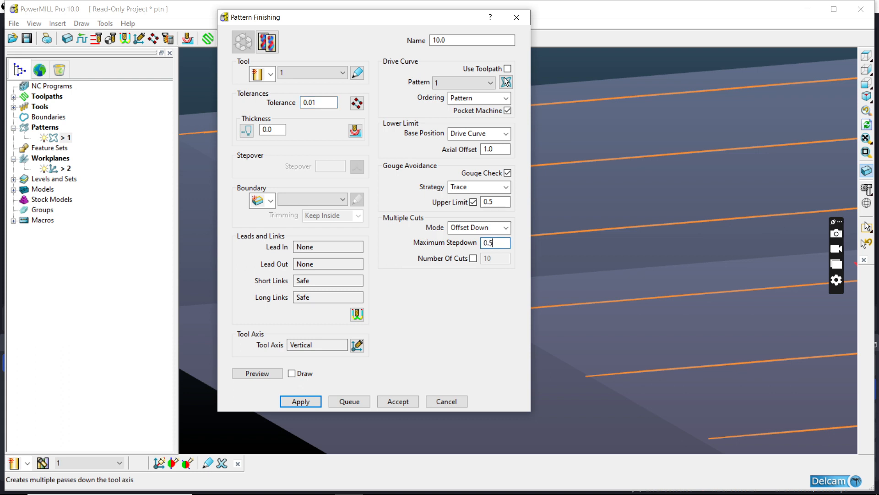
key("Return")
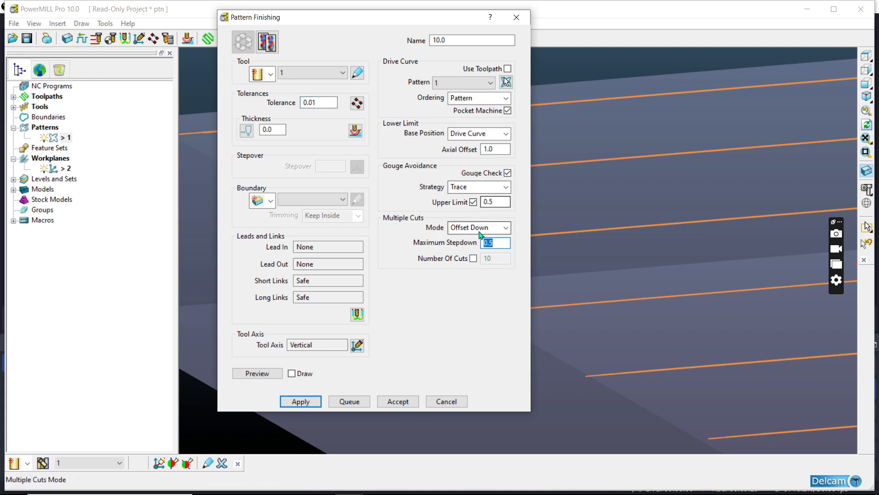
left_click(303, 400)
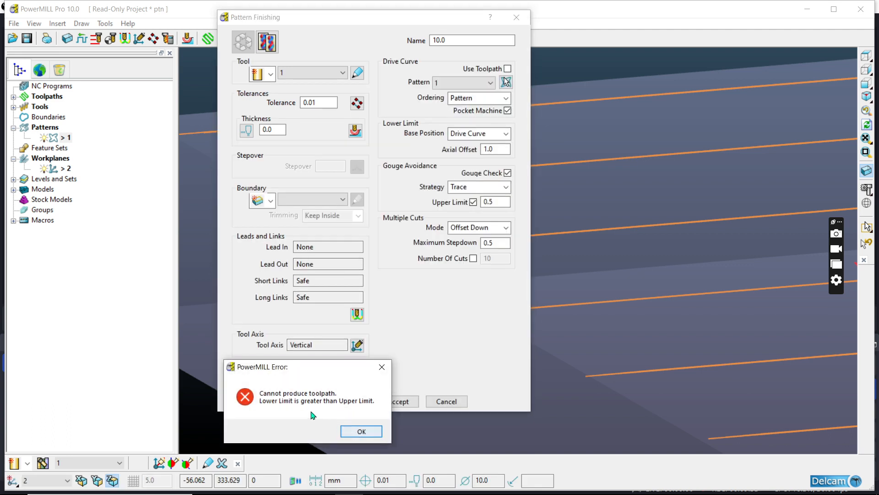
- Set the gouge avoidance upper limit to 1.0 and try to calculate the toolpath again
left_click(361, 432)
left_click(498, 201)
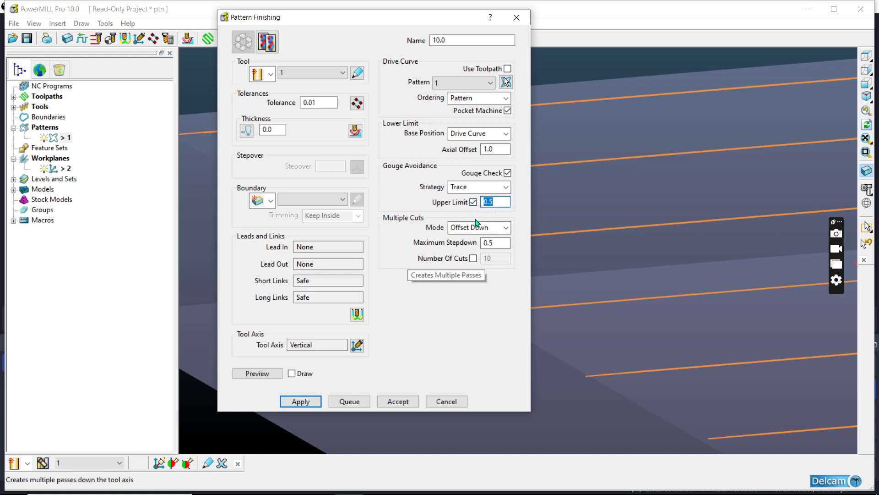
key("BackSpace")
type("1.0")
key("Return")
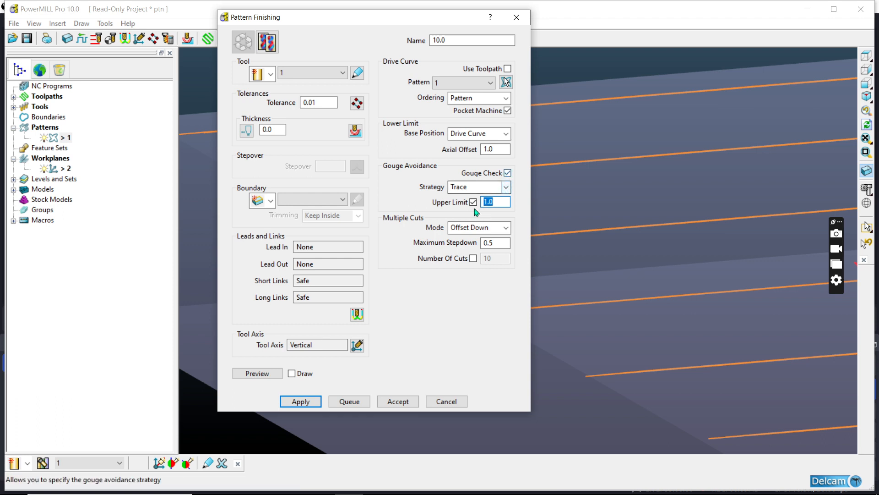
left_click(315, 403)
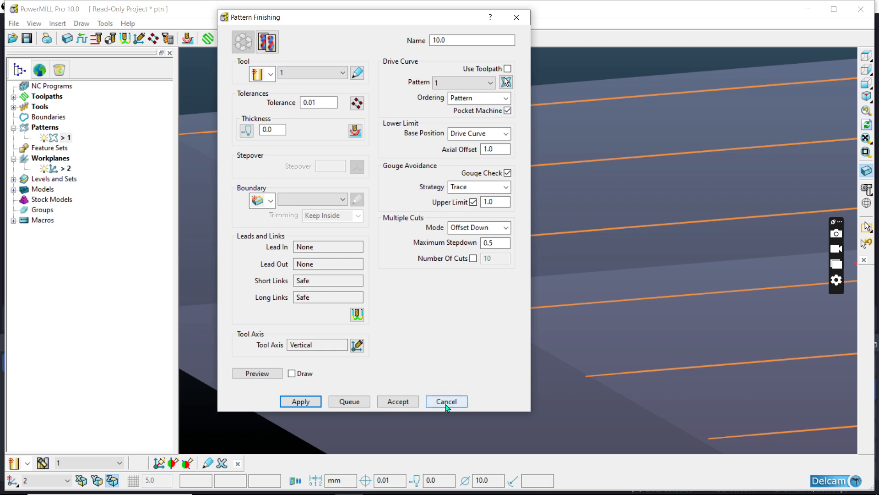
- Open the block definition to check its limits against the plate
scroll(641, 309, "down", 2)
left_click(657, 311)
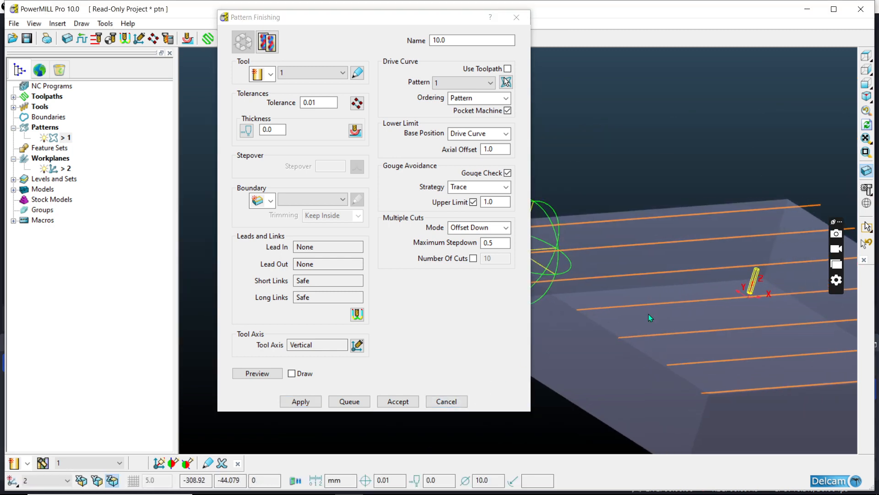
left_click(68, 39)
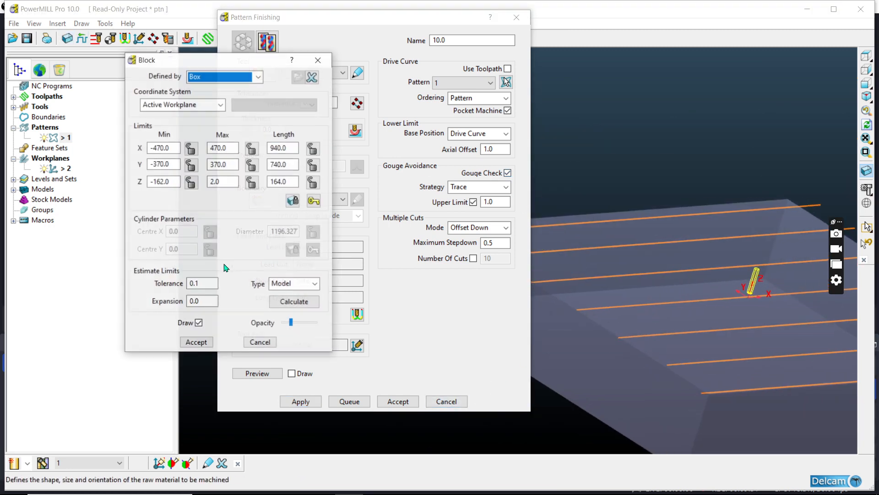
left_click(867, 189)
left_click(790, 190)
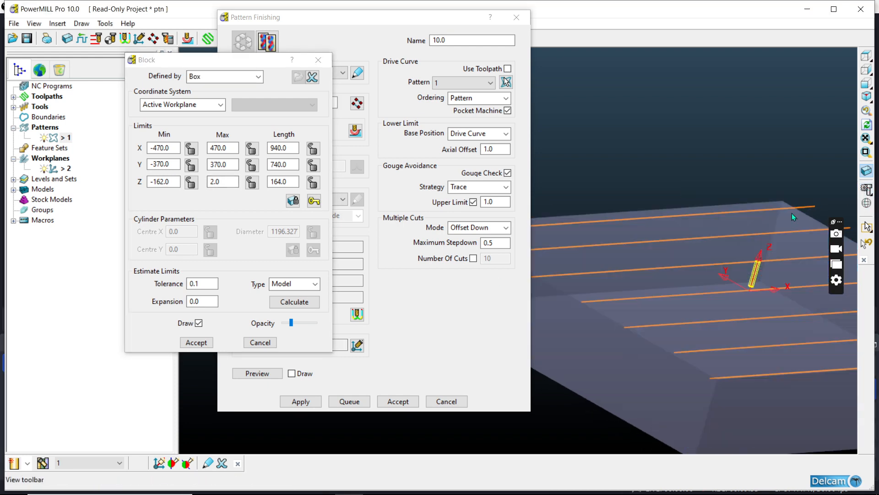
- Set the maximum stepdown to 0.05 and the lower limit's axial offset to 0.5, and calculate the Pattern Finishing toolpath
left_click(493, 246)
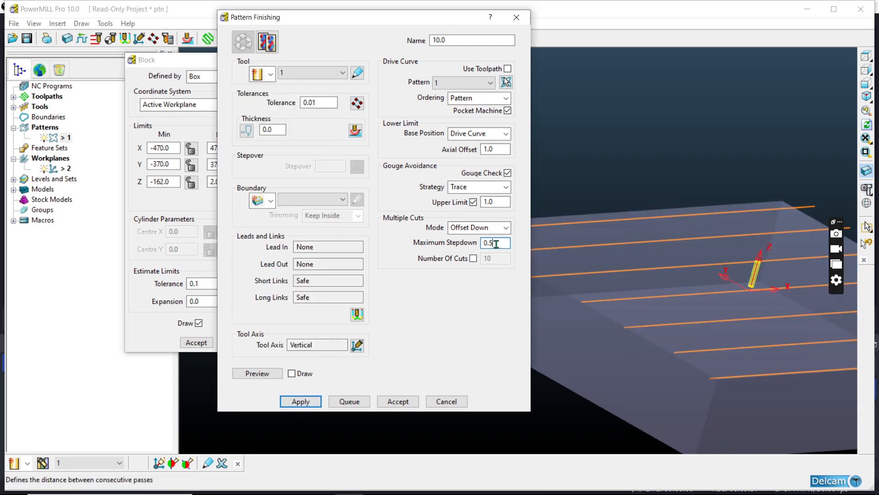
key("BackSpace")
double_click(496, 243)
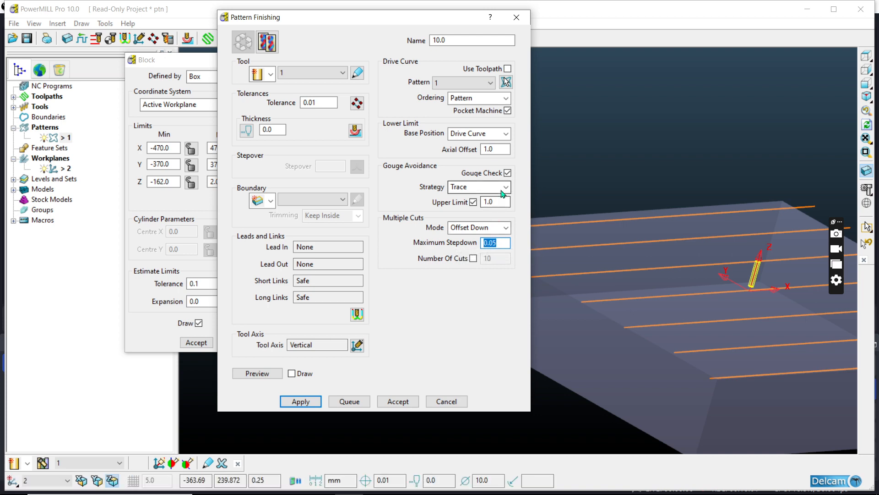
double_click(489, 149)
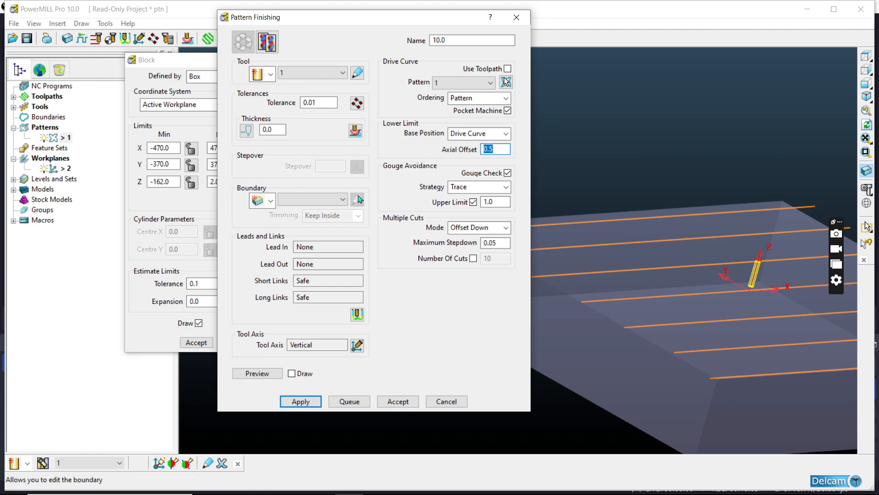
left_click(302, 402)
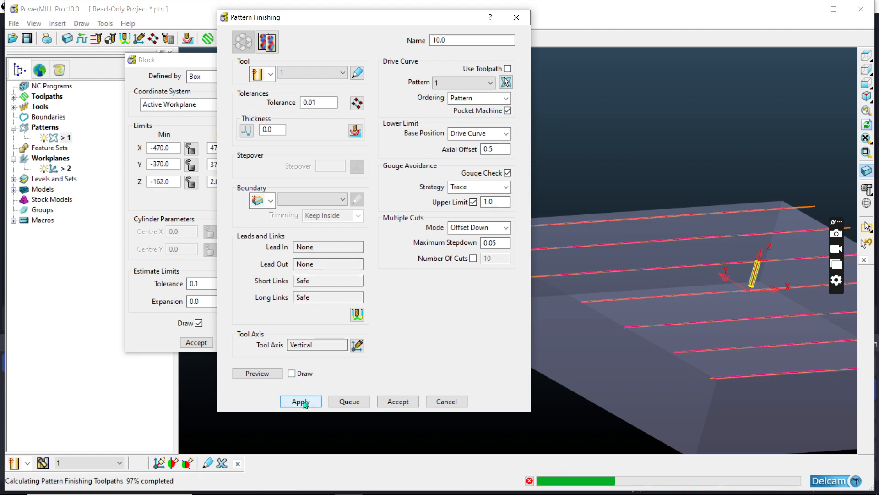
left_click(447, 401)
- Examine the toolpath's stacked passes and the overlapping pattern curves beneath them along one groove line
scroll(582, 220, "up", 3)
middle_click_drag(578, 145, 795, 233)
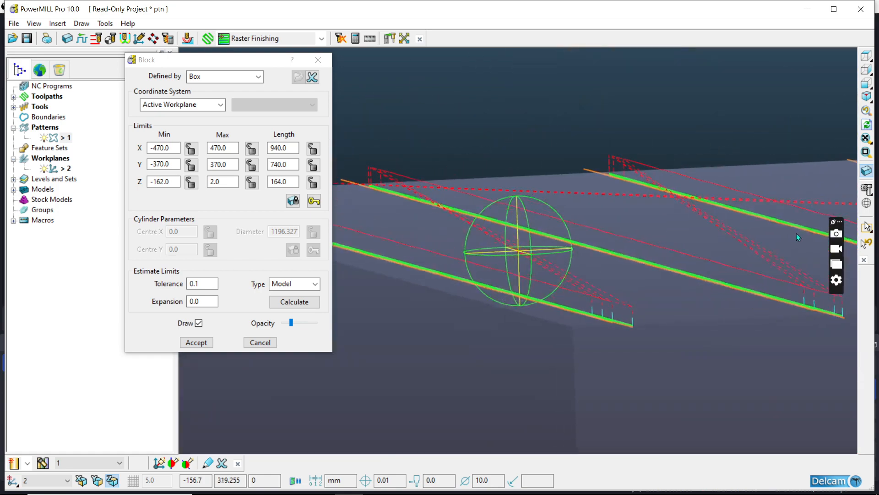
scroll(796, 233, "up", 10)
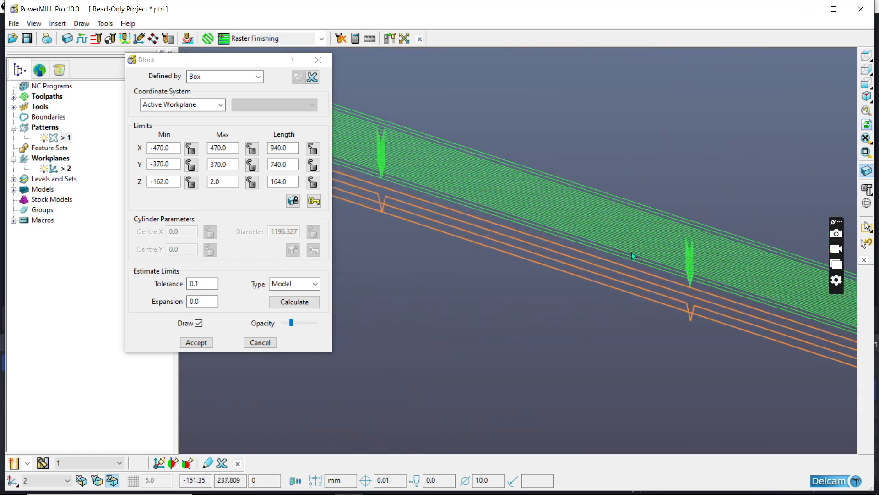
scroll(631, 252, "down", 3)
scroll(597, 230, "up", 6)
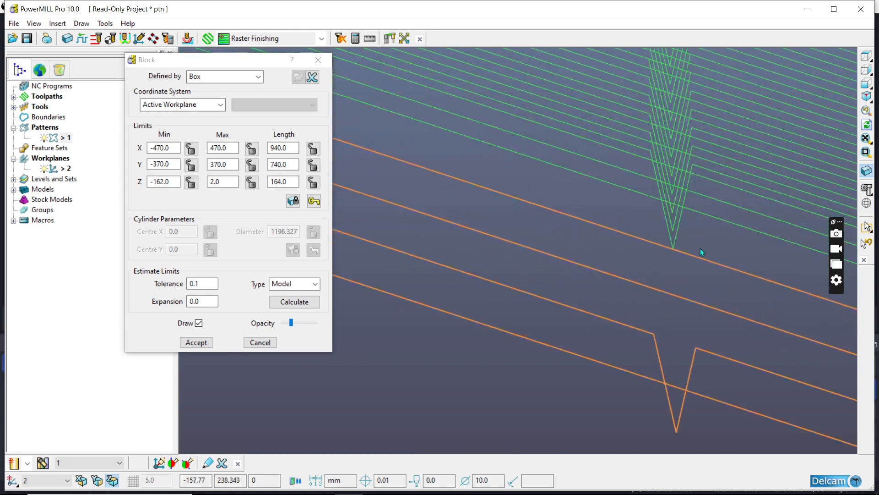
scroll(702, 251, "down", 2)
scroll(717, 304, "up", 2)
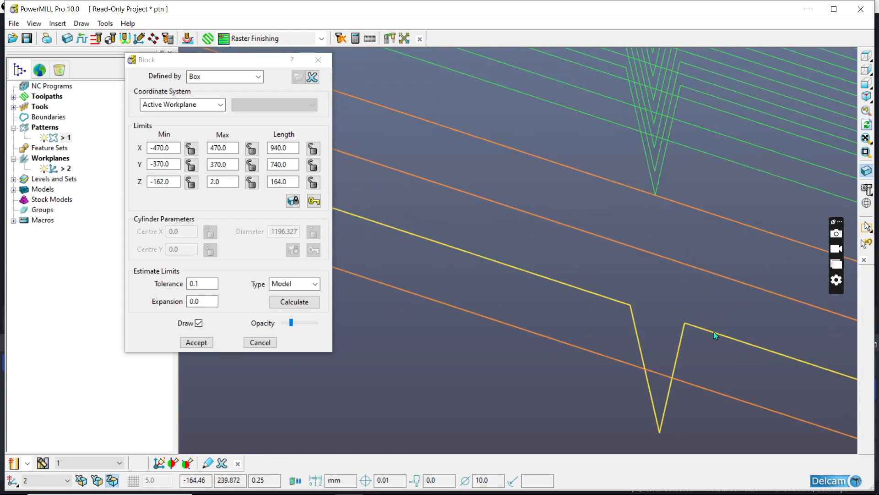
- Try to delete the selected notched duplicate curve from the pattern beneath the toolpath passes
right_click(713, 332)
mouse_move(732, 385)
left_click(680, 382)
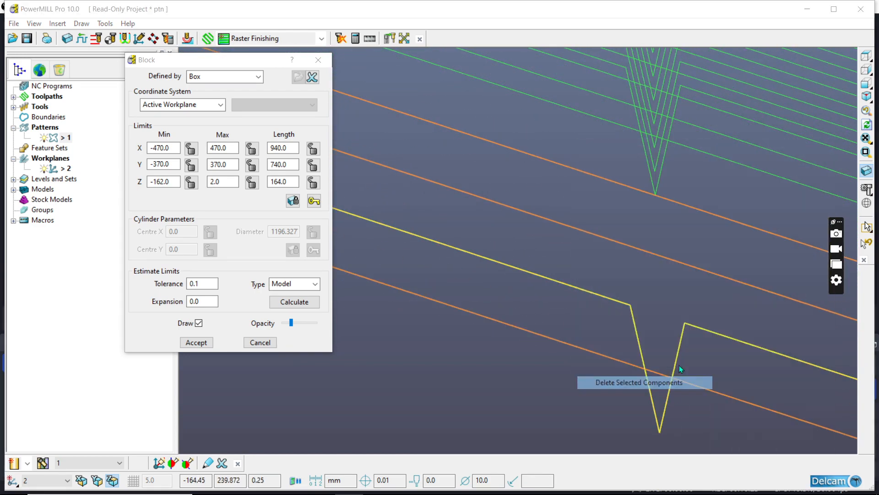
left_click(714, 418)
- Show the model's wireframe to check the groove lines against it, and dismiss the block definition without saving
scroll(646, 339, "down", 2)
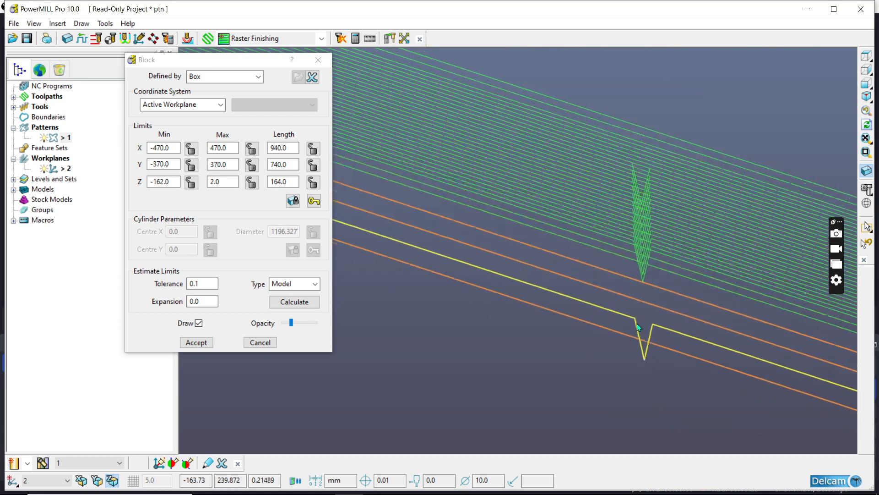
scroll(638, 326, "down", 4)
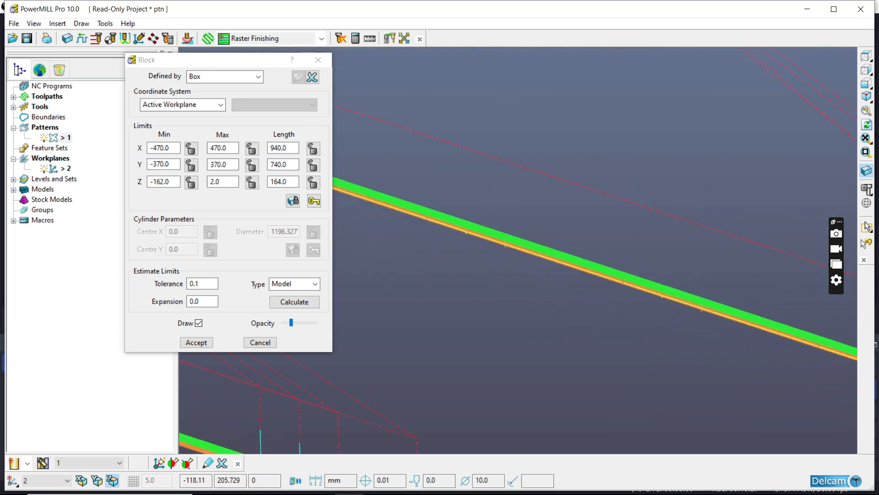
left_click(867, 201)
scroll(651, 259, "down", 5)
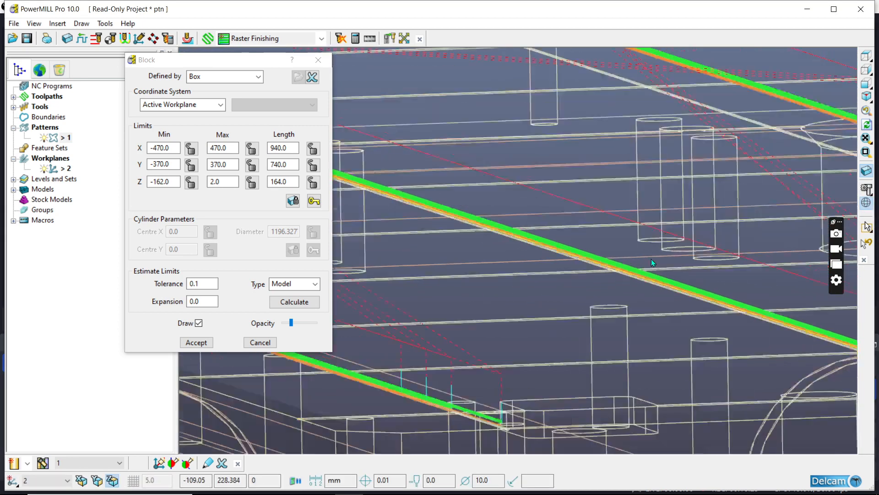
middle_click_drag(694, 290, 378, 327)
left_click(260, 343)
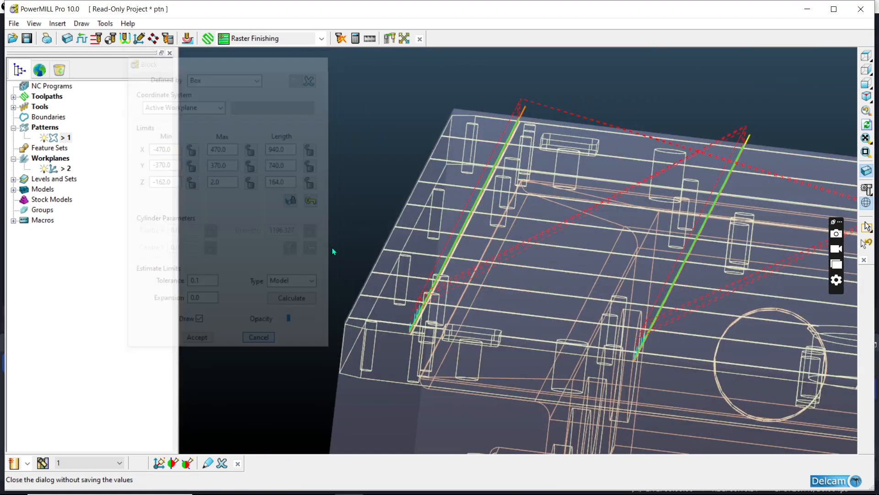
middle_click_drag(334, 250, 809, 254)
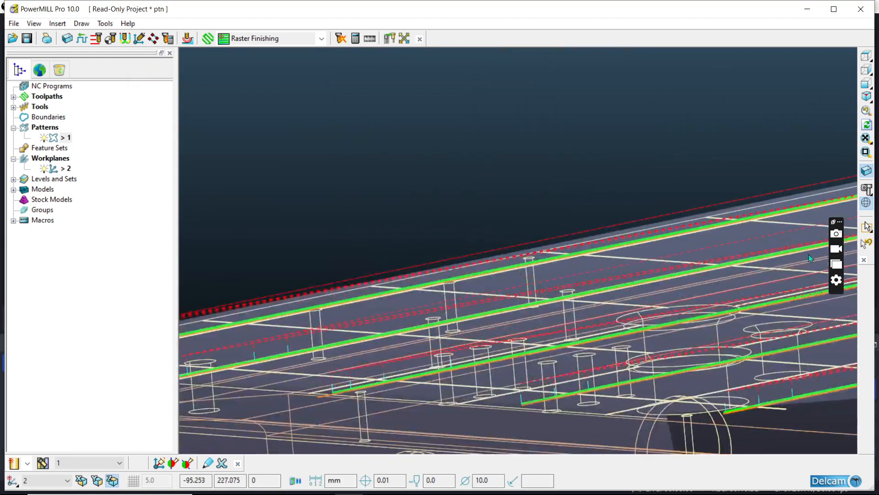
- Hide the wireframe and examine the toolpath's passes and pattern curves at the ends of the groove lines
left_click(866, 204)
scroll(556, 245, "up", 6)
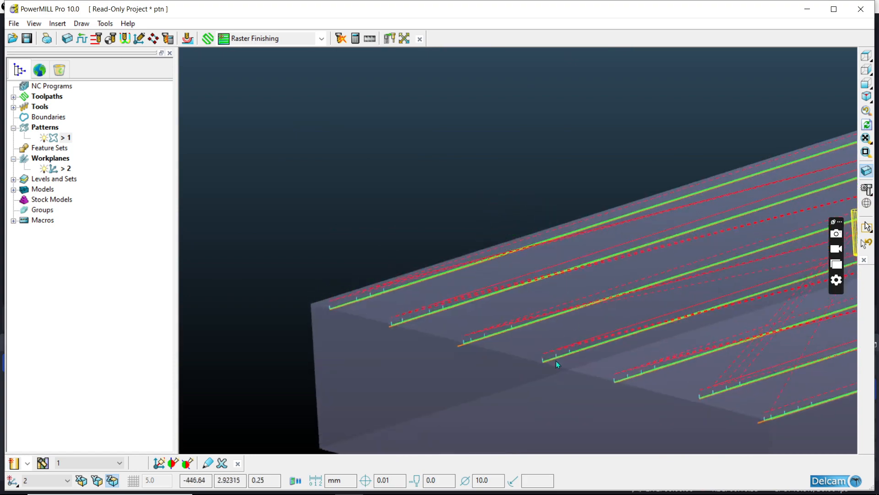
scroll(614, 297, "up", 5)
scroll(449, 416, "down", 2)
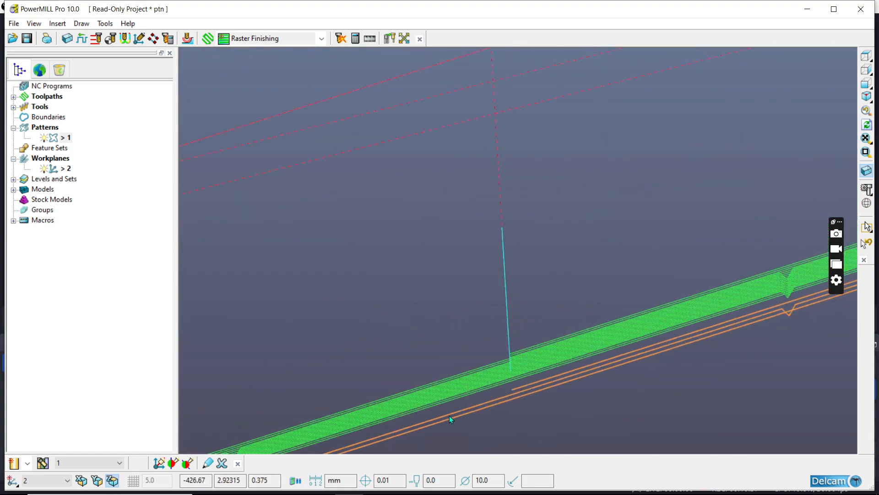
scroll(493, 397, "up", 3)
scroll(503, 385, "up", 2)
scroll(543, 381, "up", 4)
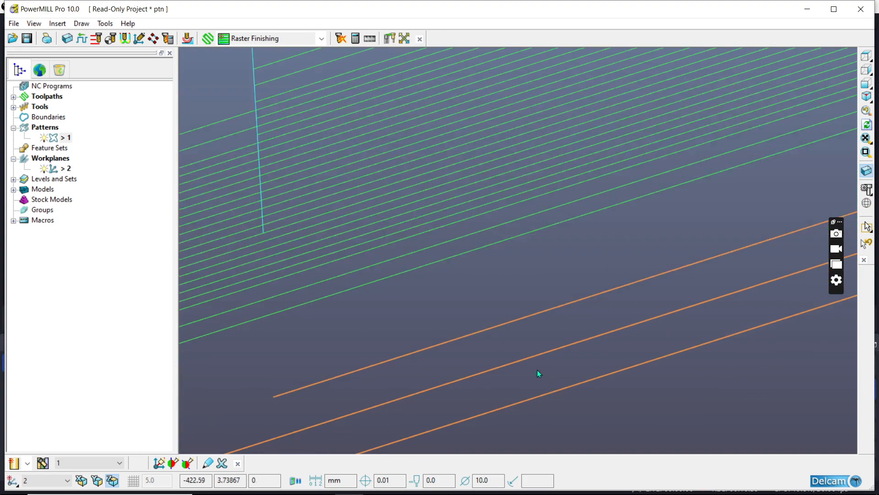
scroll(489, 316, "down", 6)
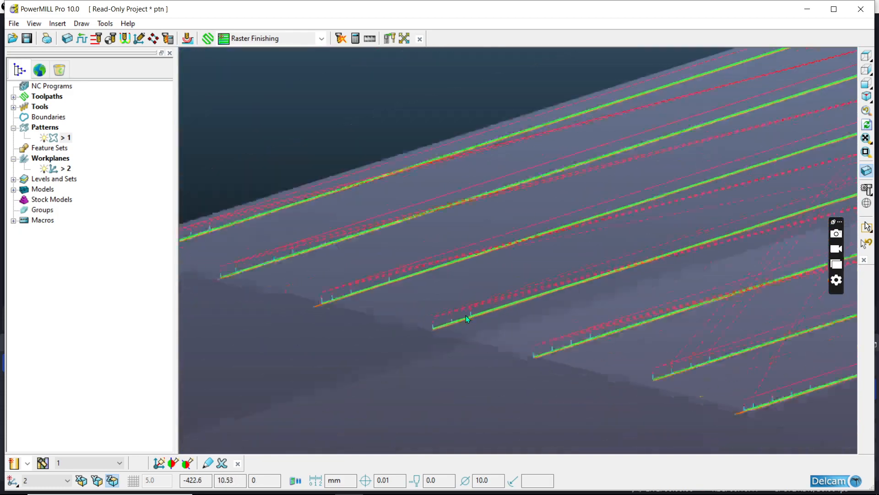
- Delete toolpath 10.0 from the project
middle_click_drag(465, 315, 114, 157)
left_click(14, 97)
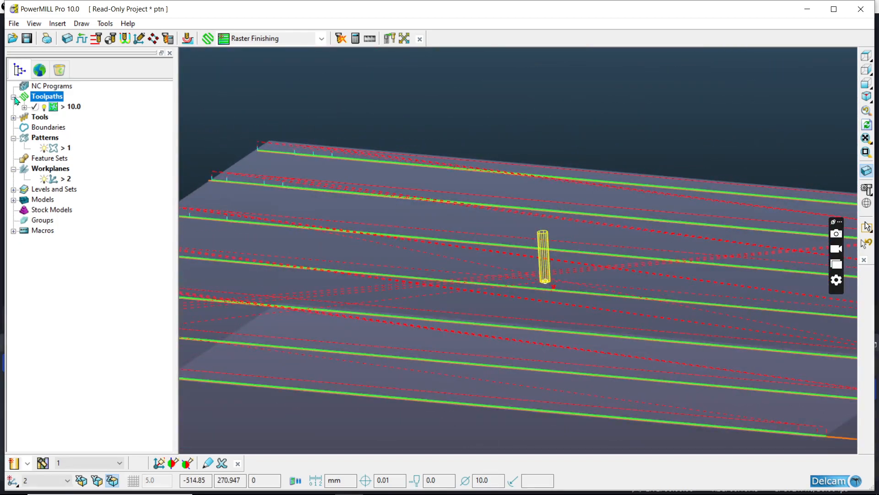
right_click(58, 110)
left_click(94, 472)
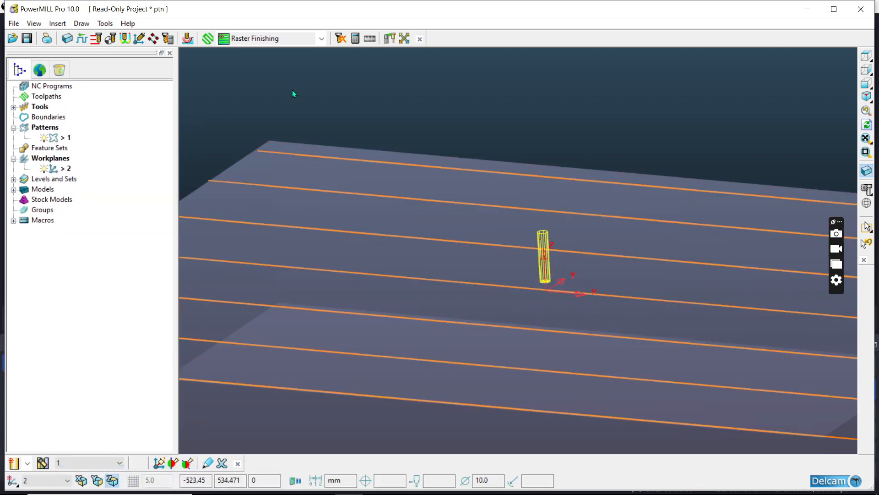
- Delete the three lower overlapping curves of one groove line from pattern 1, keeping its topmost curve
left_click(866, 78)
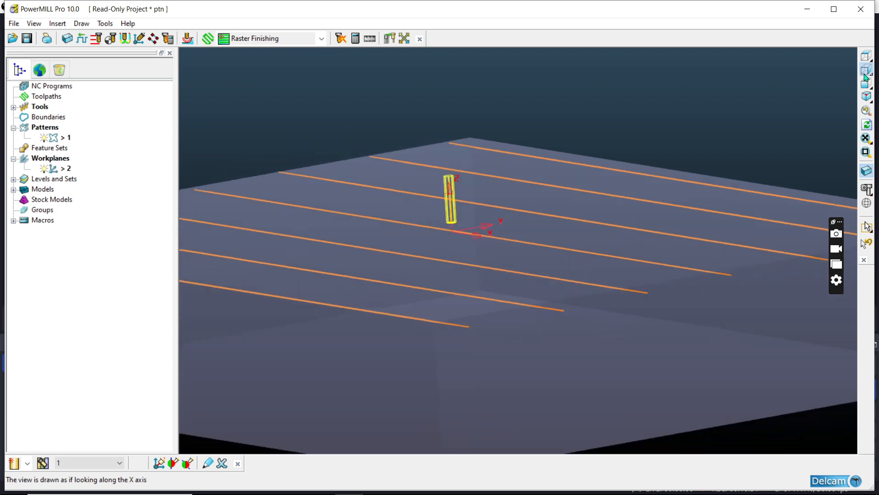
scroll(559, 205, "up", 5)
middle_click_drag(791, 216, 697, 204)
scroll(697, 204, "up", 5)
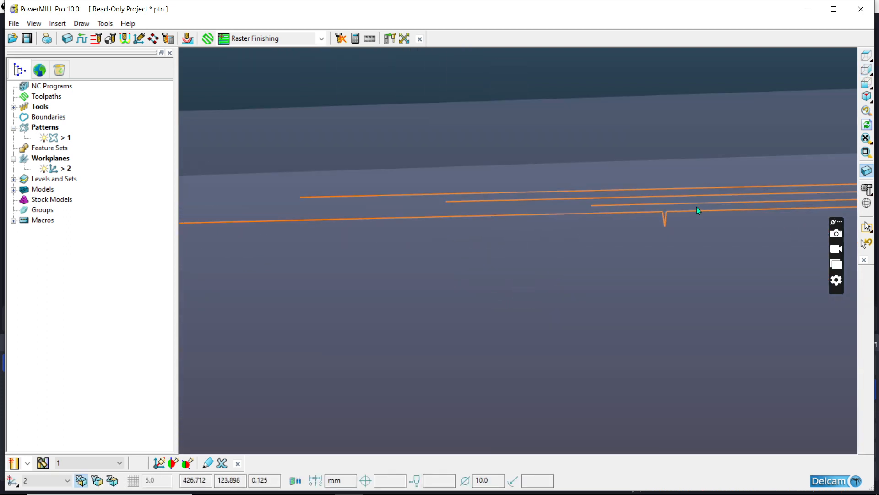
left_click_drag(682, 162, 710, 237)
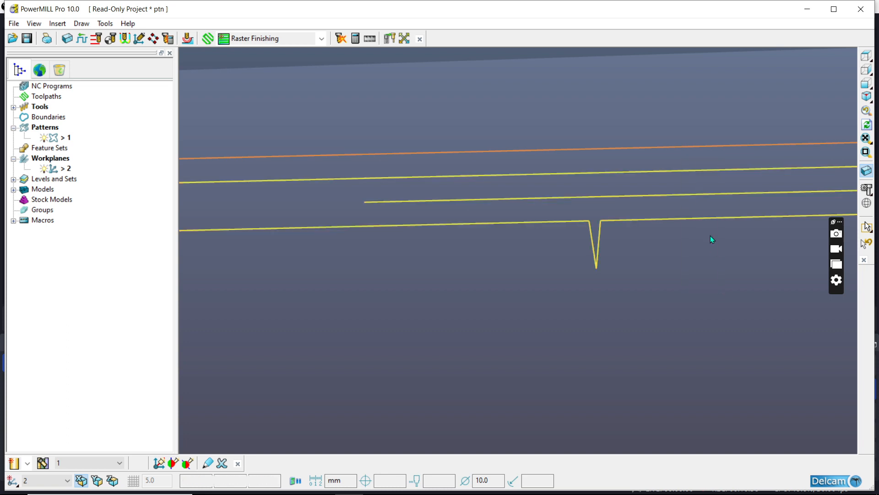
right_click(700, 200)
mouse_move(728, 385)
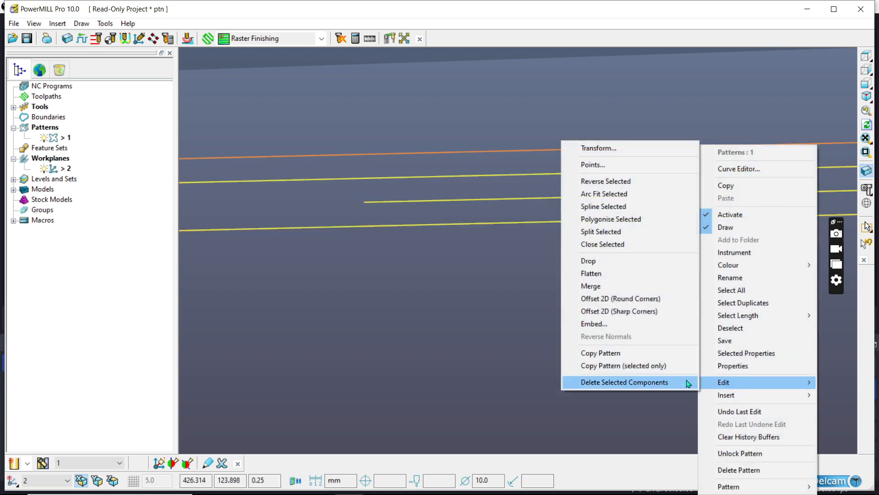
left_click(627, 383)
- Delete the two lower notched duplicate curves from another groove line of pattern 1, keeping only the uppermost line
scroll(623, 281, "down", 5)
scroll(321, 312, "up", 5)
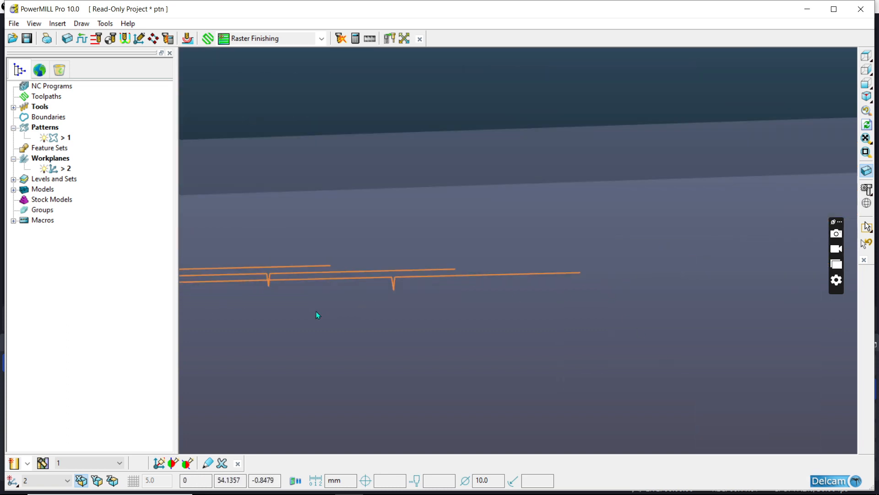
scroll(265, 261, "up", 5)
scroll(449, 282, "down", 8)
middle_click_drag(500, 293, 665, 322)
scroll(540, 236, "down", 5)
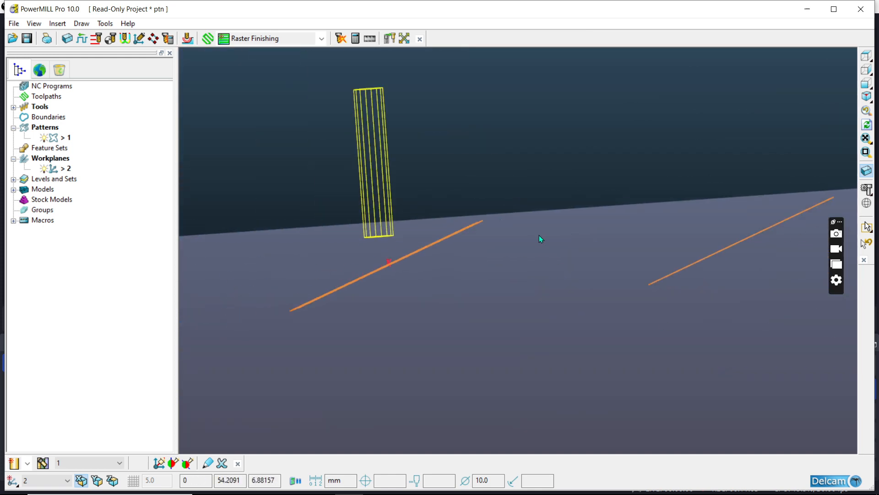
scroll(440, 266, "up", 8)
scroll(438, 263, "up", 10)
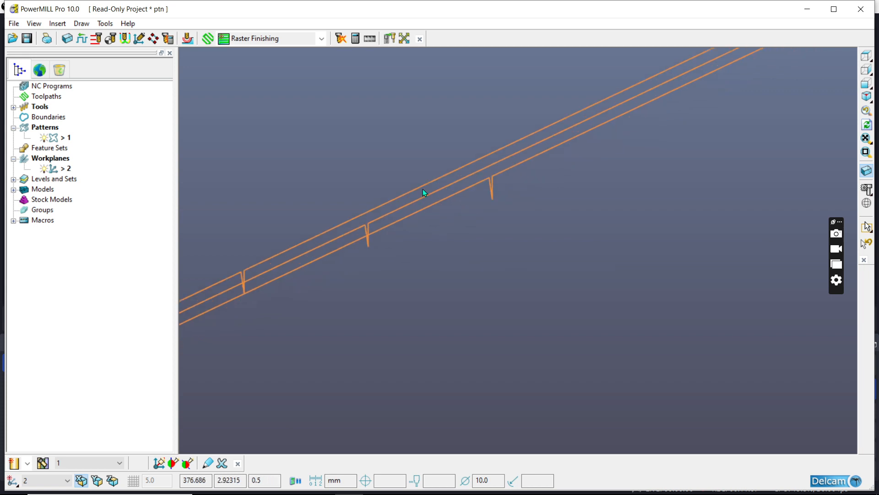
right_click(444, 212)
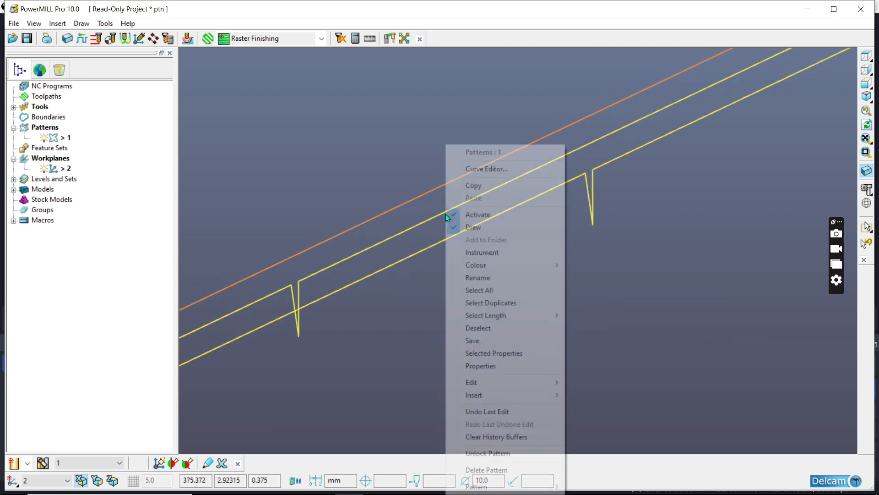
mouse_move(476, 383)
left_click(623, 382)
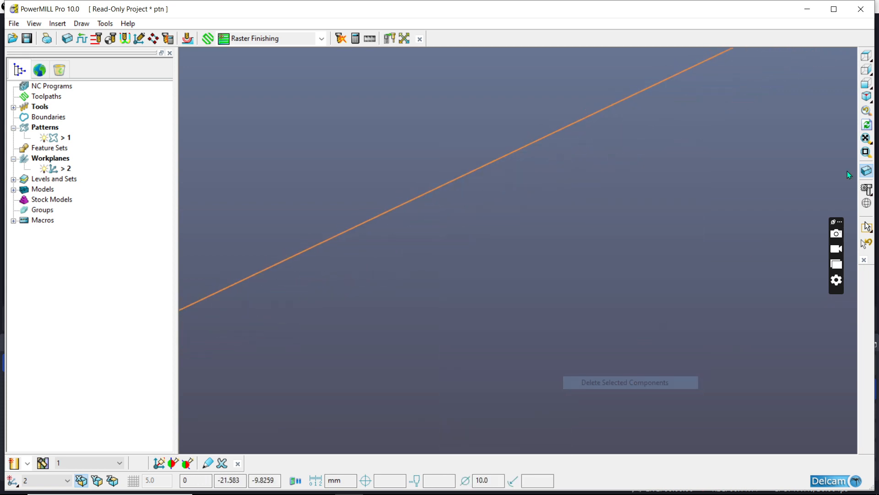
- Delete the four lower overlapping curves, including the notched ones, of another groove line in pattern 1, keeping its topmost curve
left_click(866, 72)
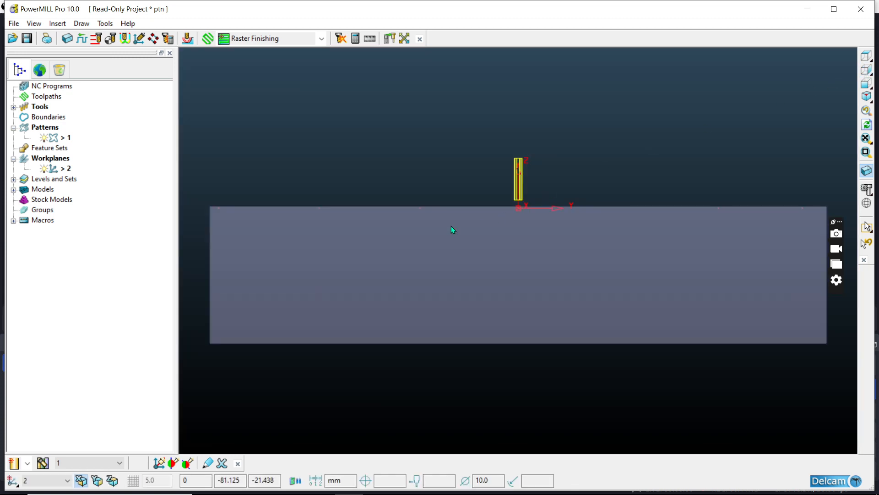
scroll(452, 226, "up", 4)
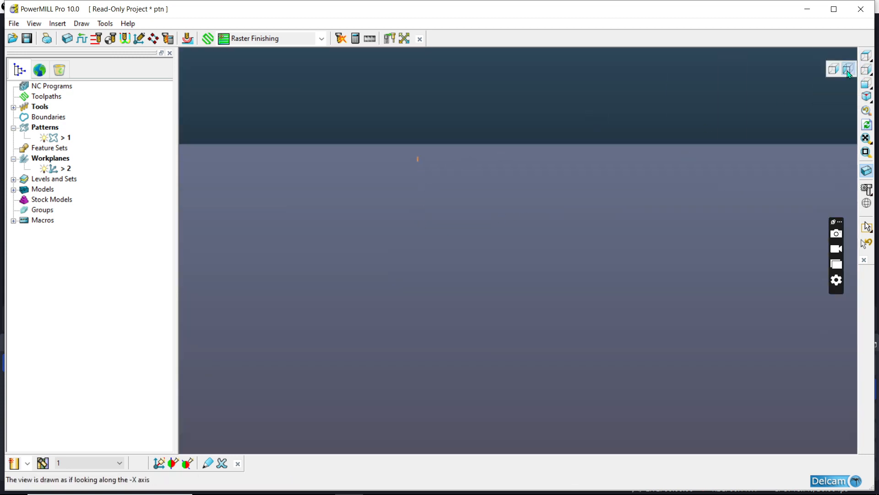
left_click(849, 70)
scroll(670, 207, "up", 3)
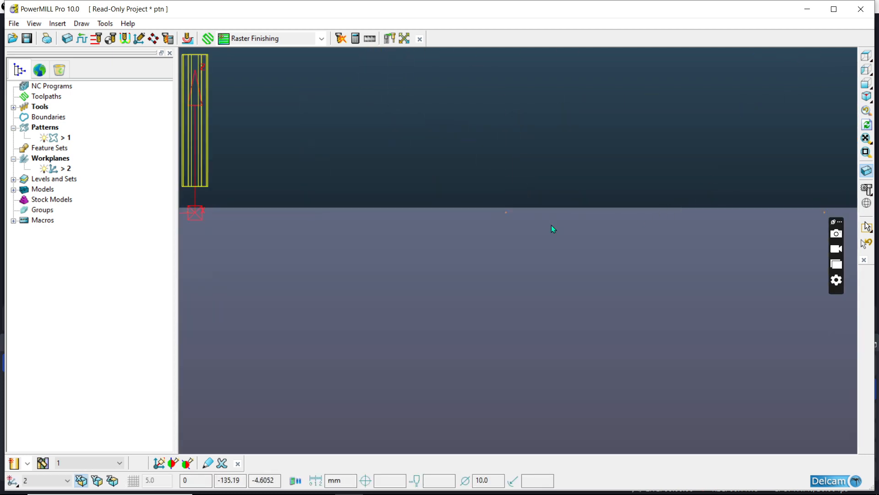
middle_click_drag(554, 229, 705, 133)
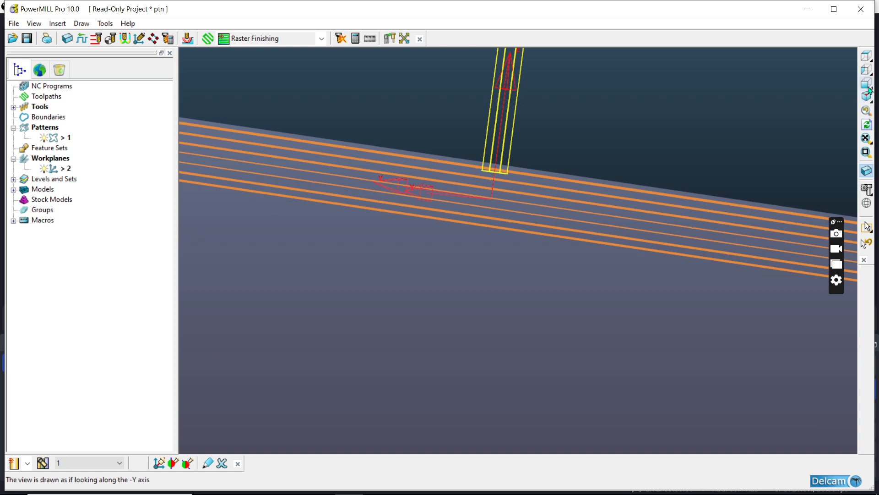
left_click(848, 84)
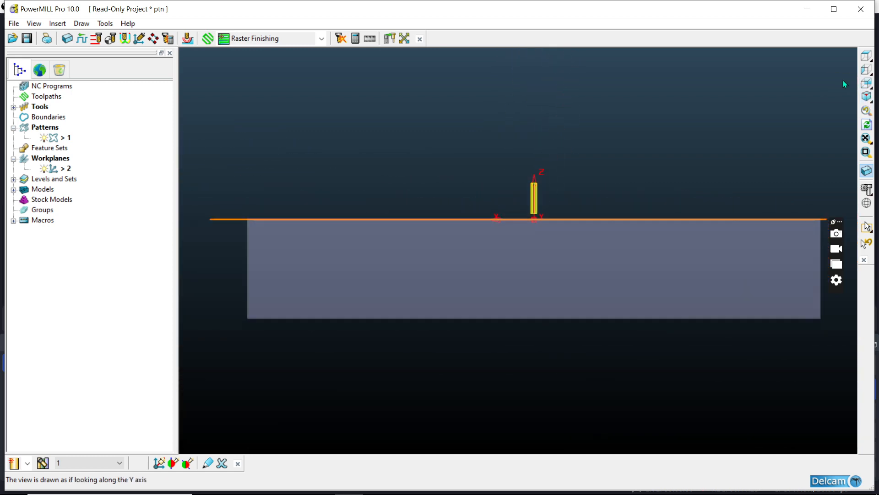
scroll(315, 204, "up", 2)
middle_click_drag(314, 204, 356, 115)
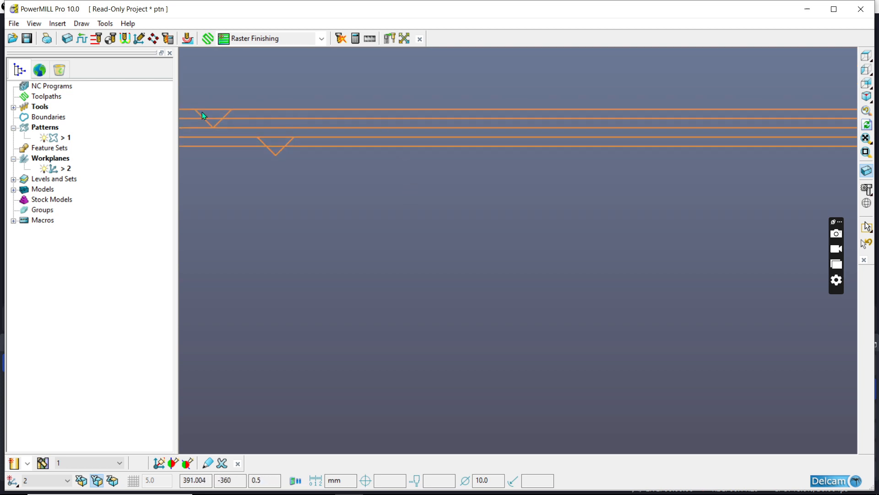
left_click_drag(334, 210, 333, 210)
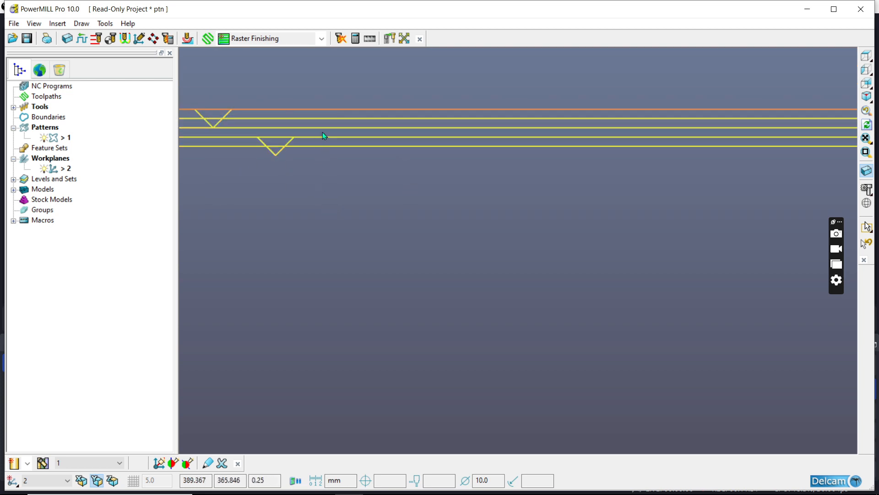
right_click(333, 122)
mouse_move(369, 365)
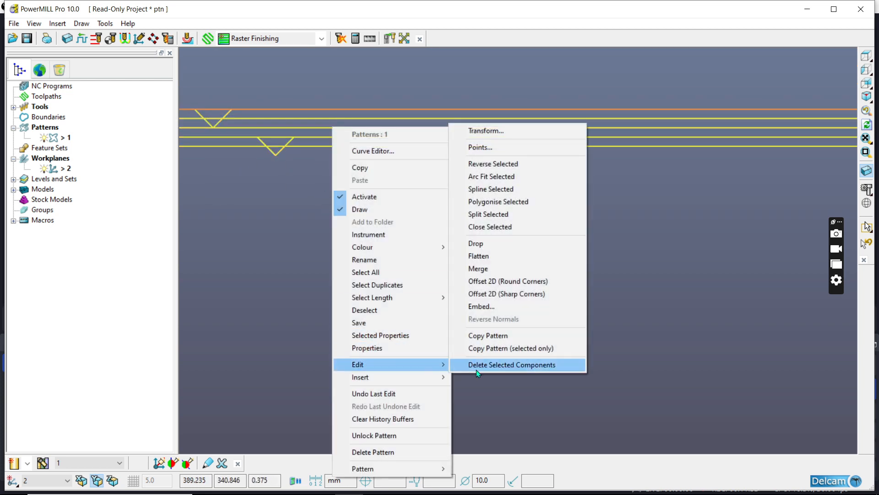
left_click(476, 368)
- Flatten all groove lines of pattern 1 except the one along the plate's upper edge in plan view
middle_click_drag(474, 315, 549, 209)
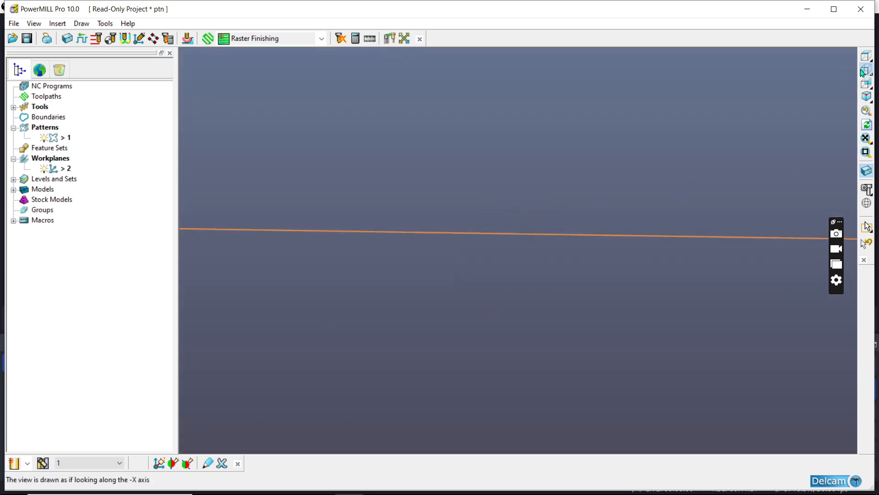
left_click(866, 55)
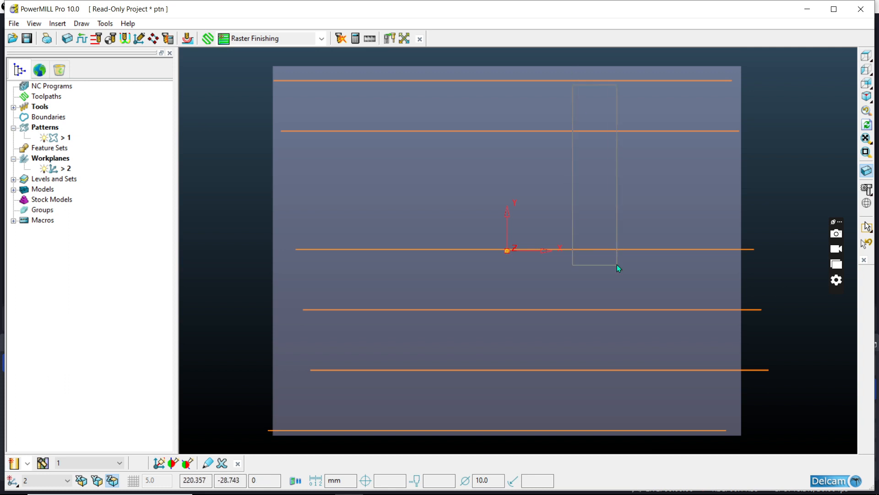
left_click_drag(617, 265, 662, 358)
right_click(640, 309)
mouse_move(677, 390)
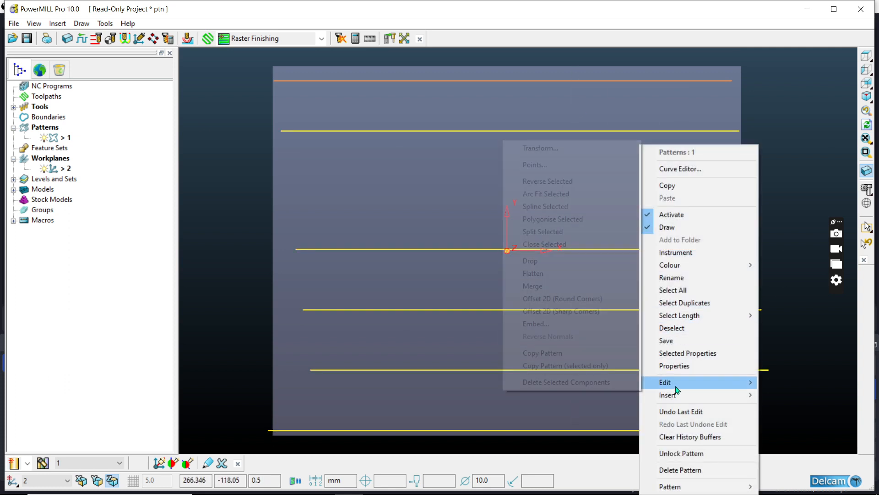
left_click(558, 274)
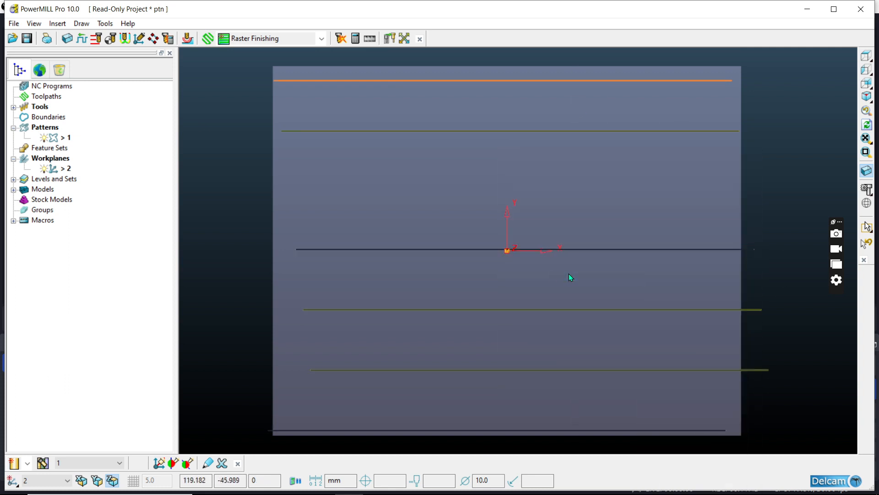
middle_click_drag(670, 266, 755, 207)
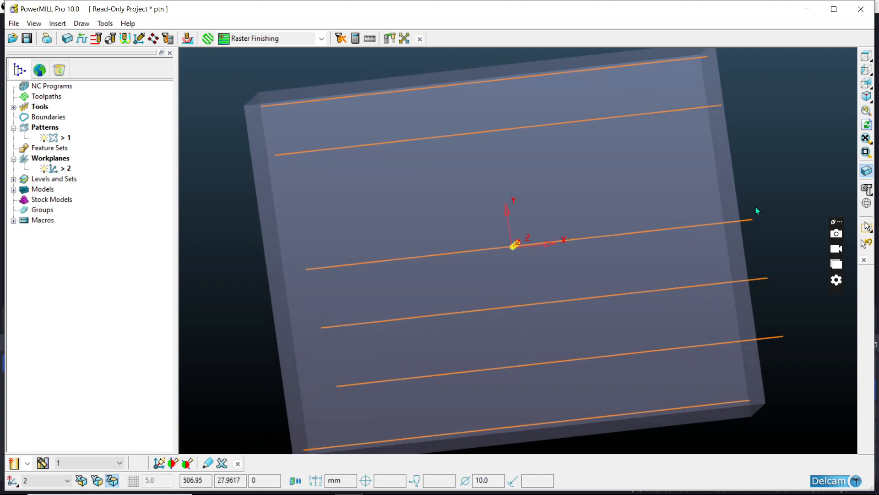
- Shade the model and calculate a Pattern Finishing toolpath named 10.FT.MPF with pattern 1 as the drive curve
left_click(866, 189)
mouse_move(609, 178)
middle_mouse_down()
mouse_move(560, 196)
mouse_move(282, 163)
middle_mouse_up()
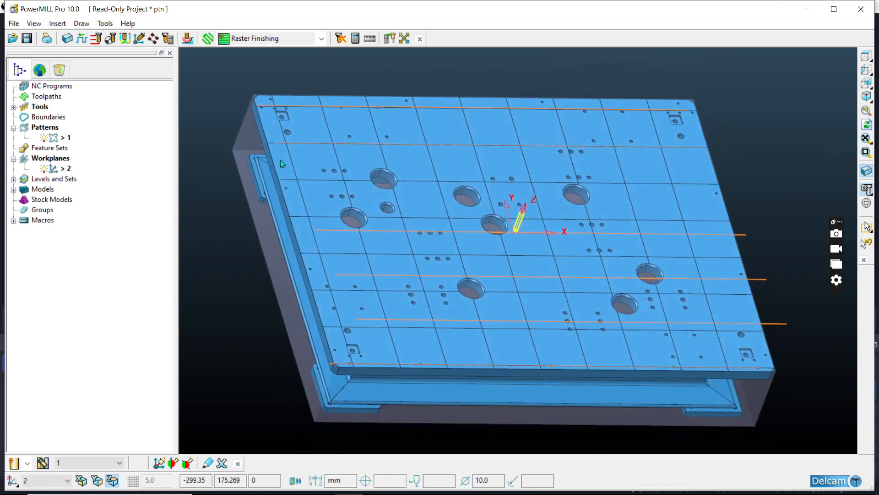
left_click(208, 39)
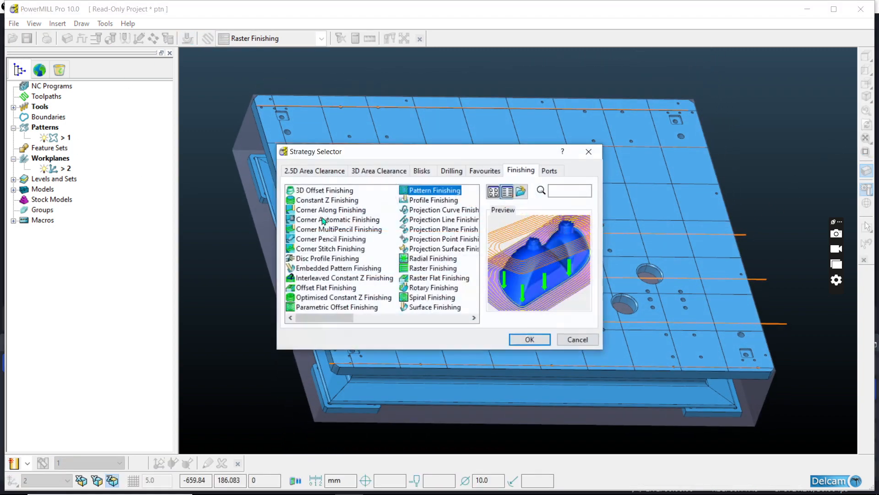
left_click(521, 341)
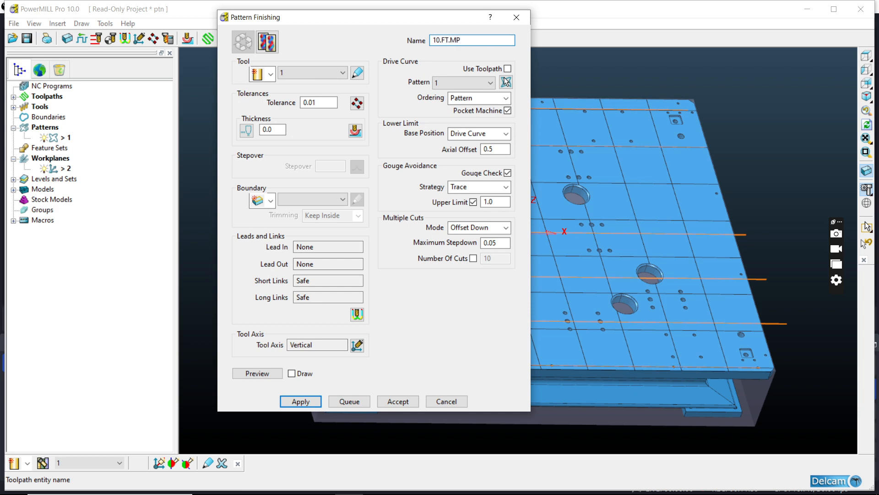
double_click(442, 41)
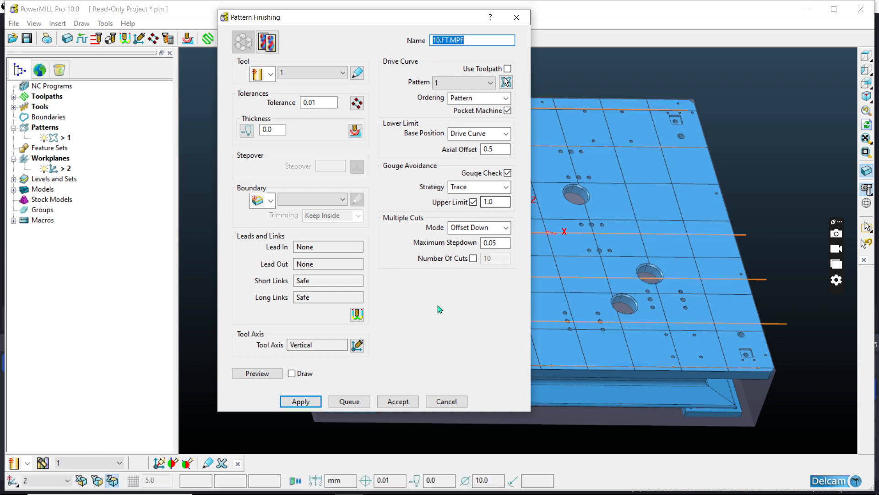
left_click(315, 403)
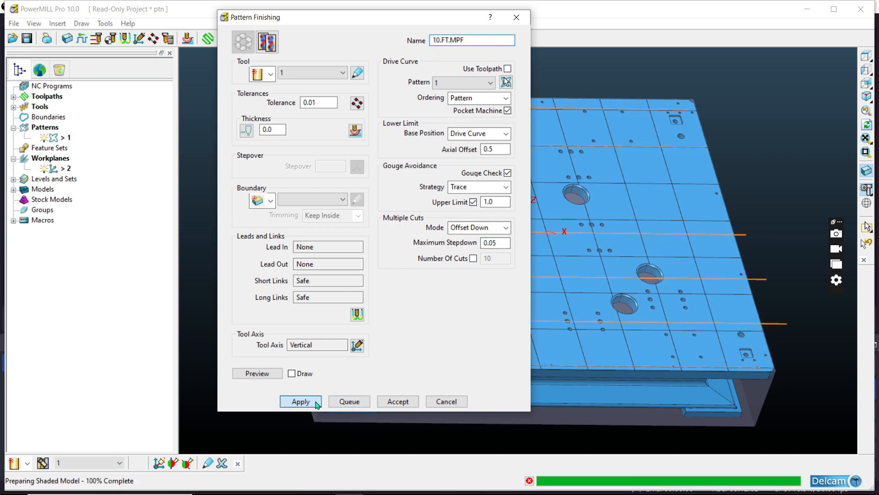
left_click(462, 404)
- Examine the calculated toolpath's stepdown passes and links along the groove lines across the plate from several angles
middle_click_drag(493, 276, 421, 241)
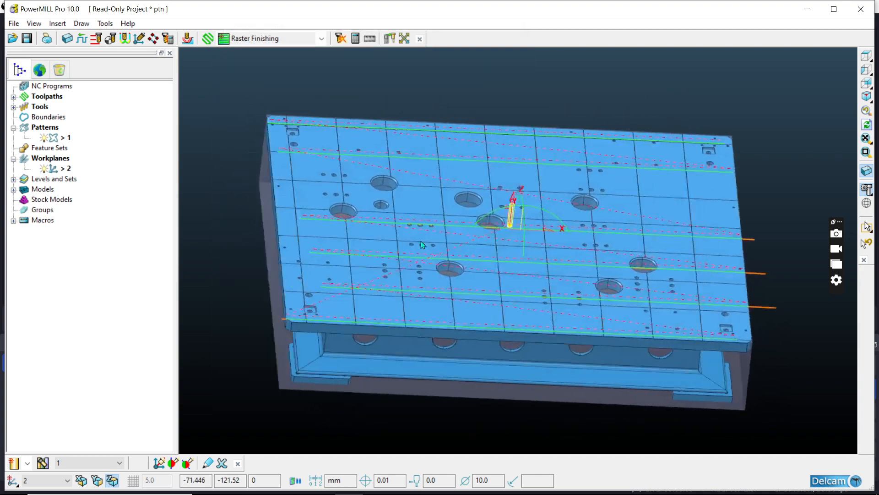
scroll(463, 216, "up", 10)
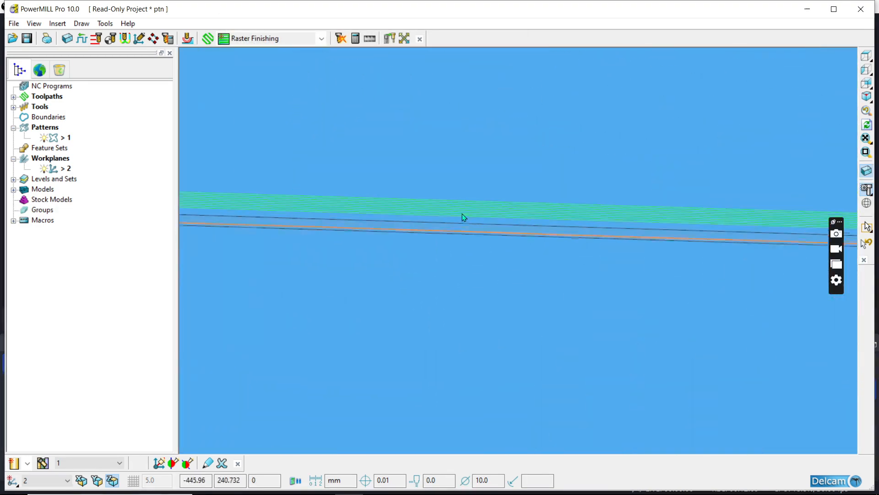
scroll(462, 214, "down", 10)
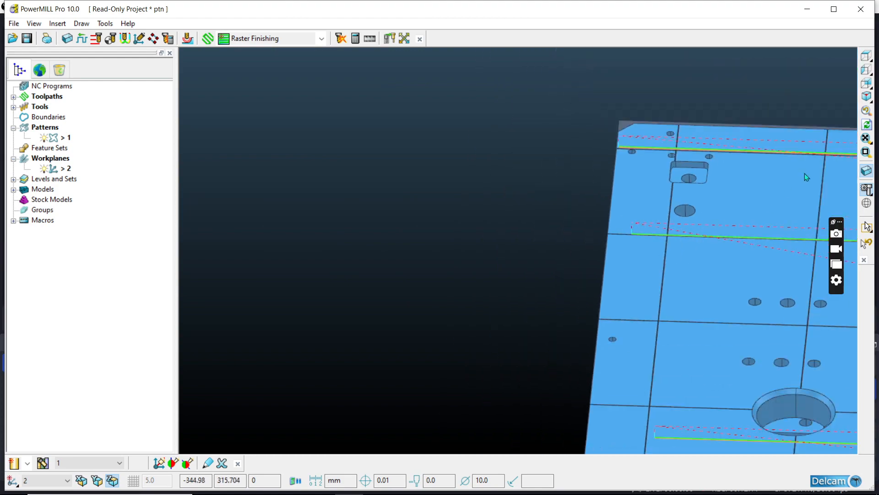
left_click(866, 69)
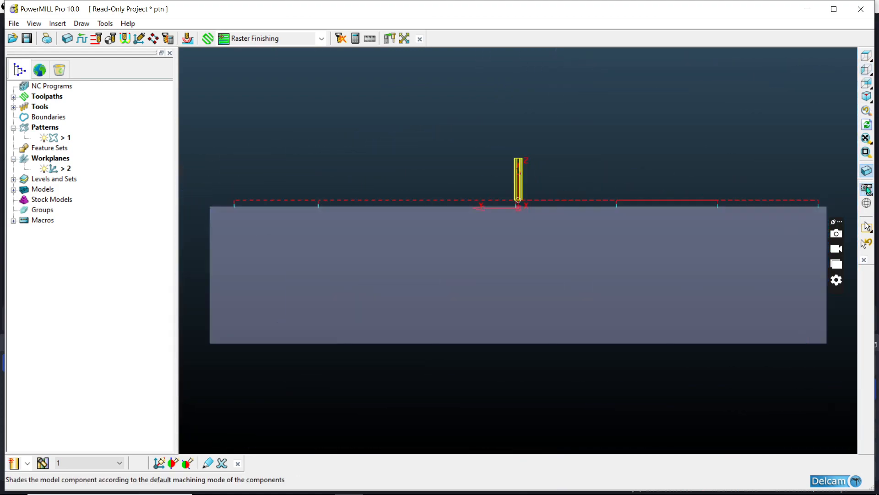
middle_click_drag(539, 215, 456, 243)
left_click(867, 189)
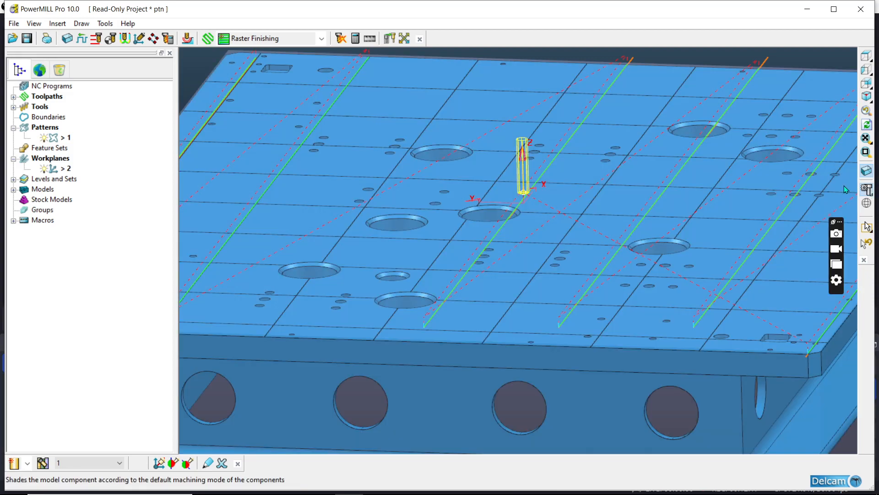
scroll(532, 165, "down", 5)
scroll(532, 165, "up", 3)
middle_click_drag(532, 166, 592, 193)
scroll(373, 125, "up", 5)
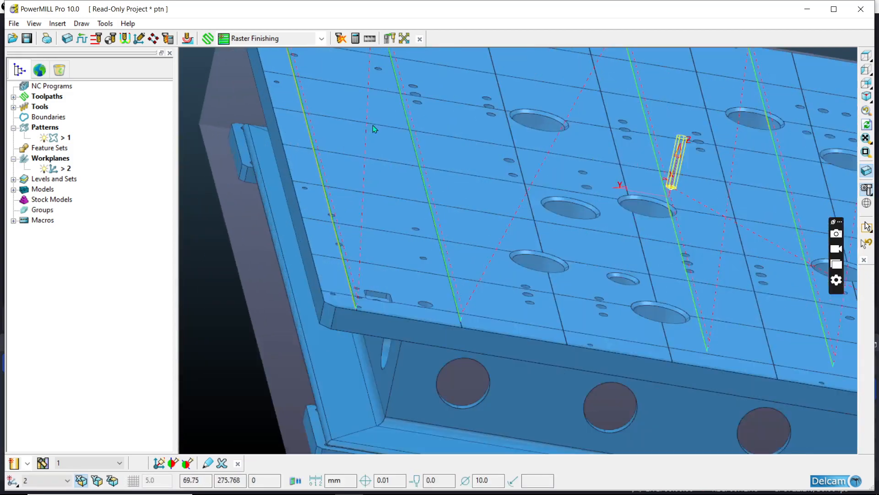
scroll(380, 134, "down", 2)
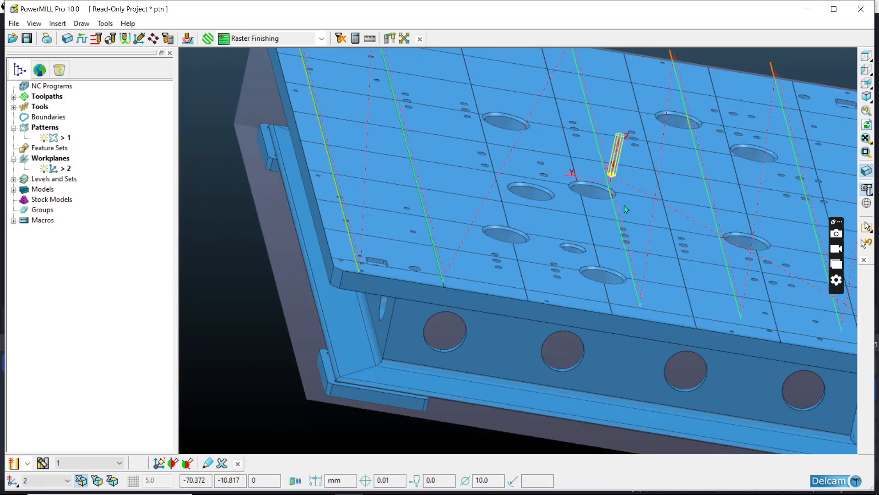
middle_click_drag(626, 209, 515, 201)
scroll(538, 191, "up", 3)
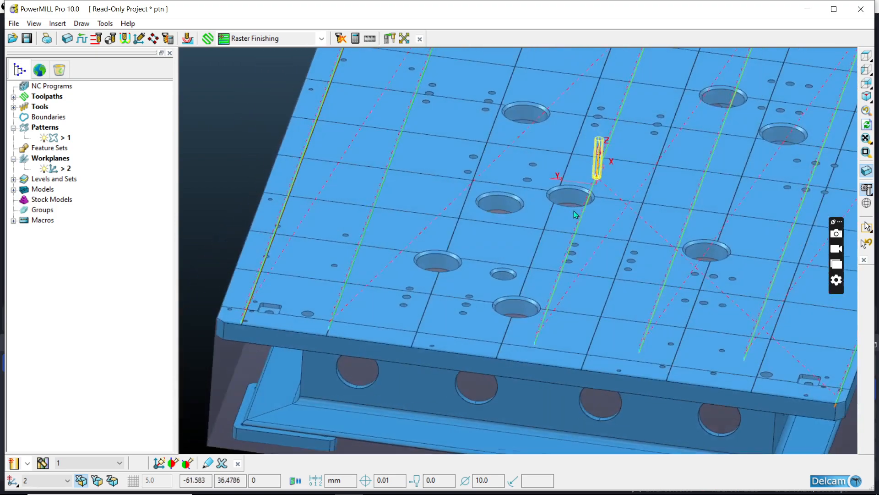
scroll(575, 214, "down", 5)
middle_click_drag(576, 214, 435, 160)
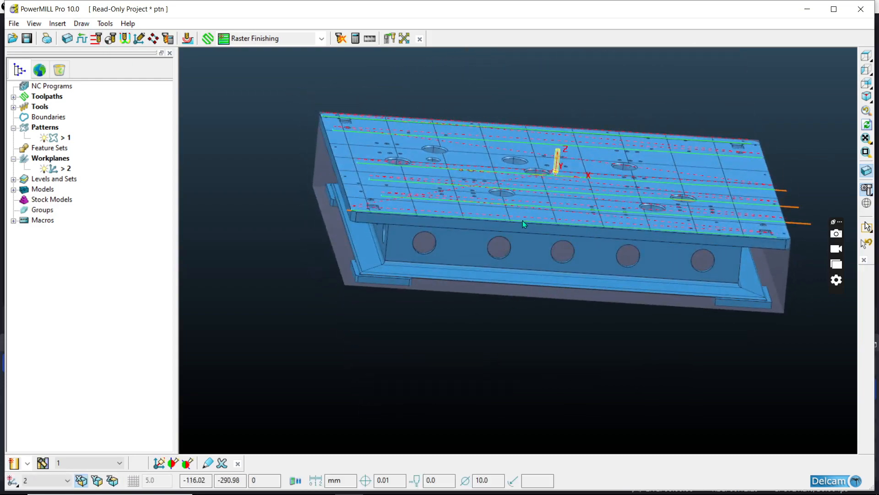
middle_click_drag(523, 221, 646, 207)
scroll(646, 208, "up", 6)
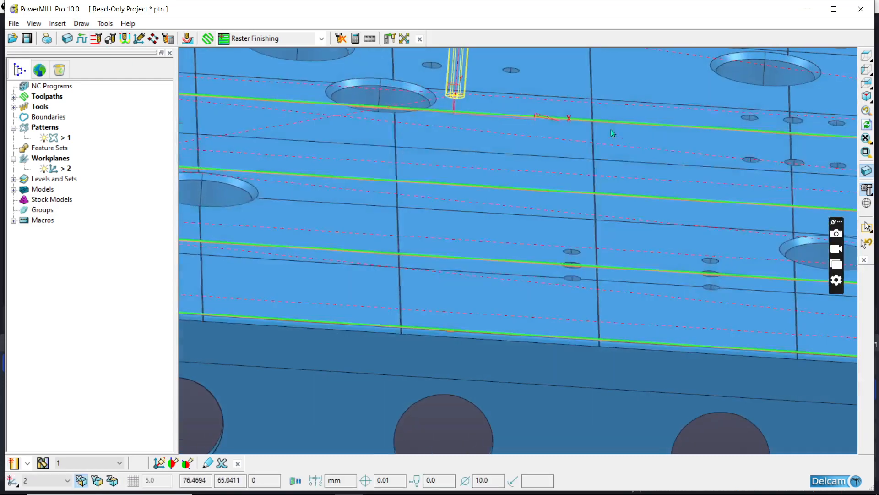
- Hide the stock block and return to a plan view of the shaded plate
left_click(869, 69)
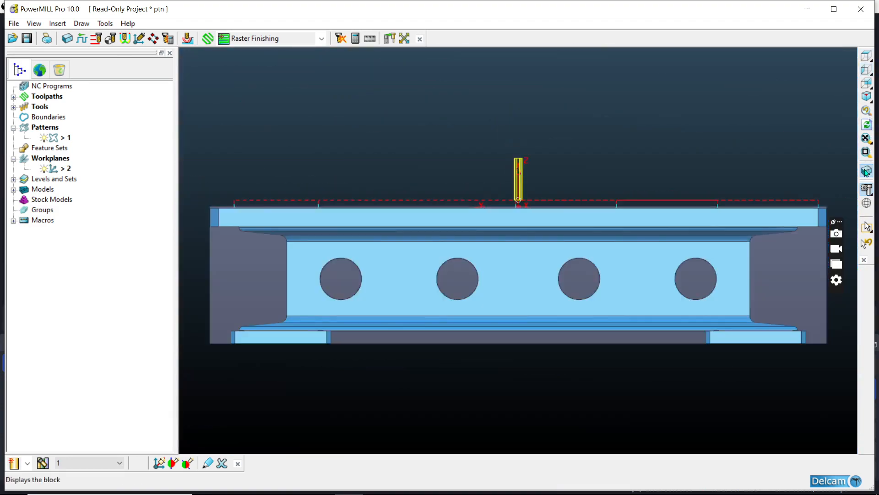
left_click(868, 189)
middle_click_drag(592, 206, 481, 257)
left_click(867, 69)
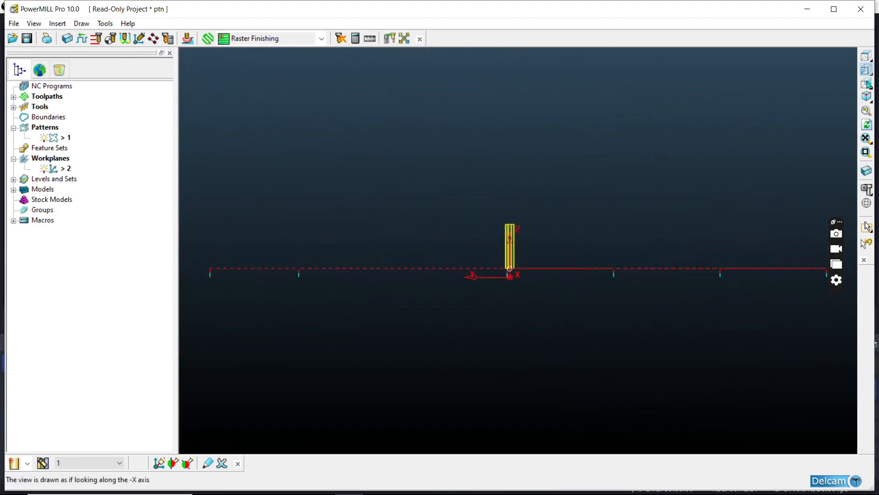
left_click(867, 55)
left_click(867, 189)
- Examine where the toolpath passes and pattern curves end at the plate's corner
middle_click_drag(720, 265, 500, 340)
scroll(500, 340, "down", 3)
scroll(500, 340, "up", 5)
scroll(500, 339, "down", 3)
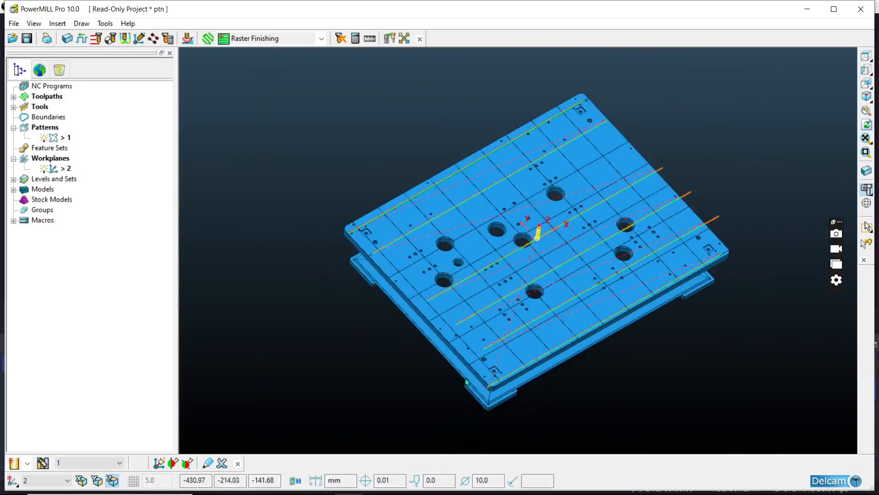
scroll(503, 357, "up", 8)
scroll(502, 322, "down", 3)
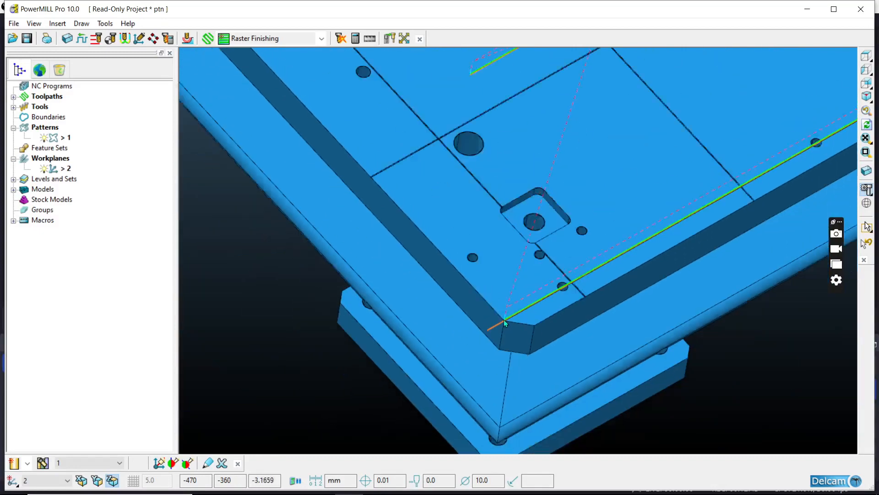
scroll(503, 319, "up", 5)
scroll(474, 386, "down", 2)
scroll(436, 211, "down", 5)
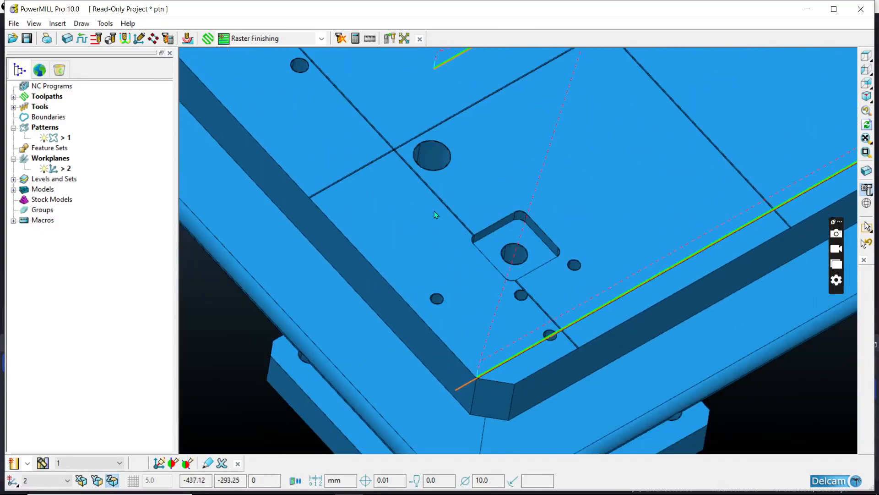
scroll(458, 136, "up", 1)
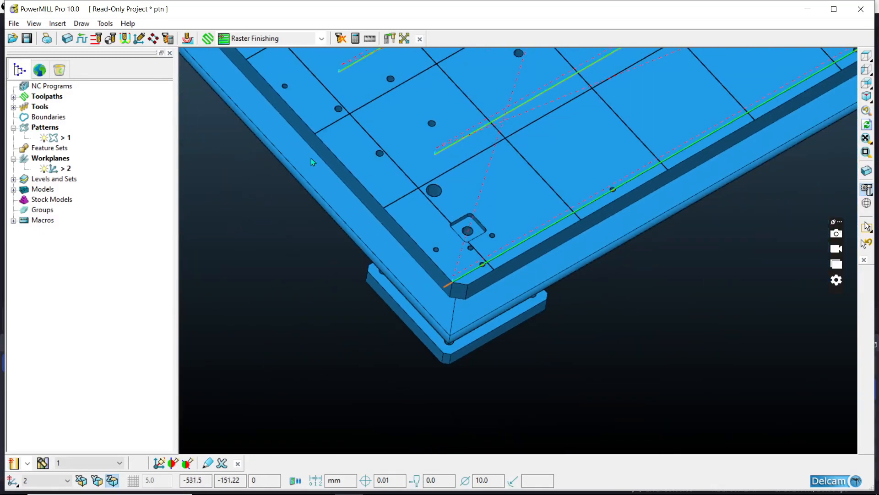
scroll(421, 196, "down", 5)
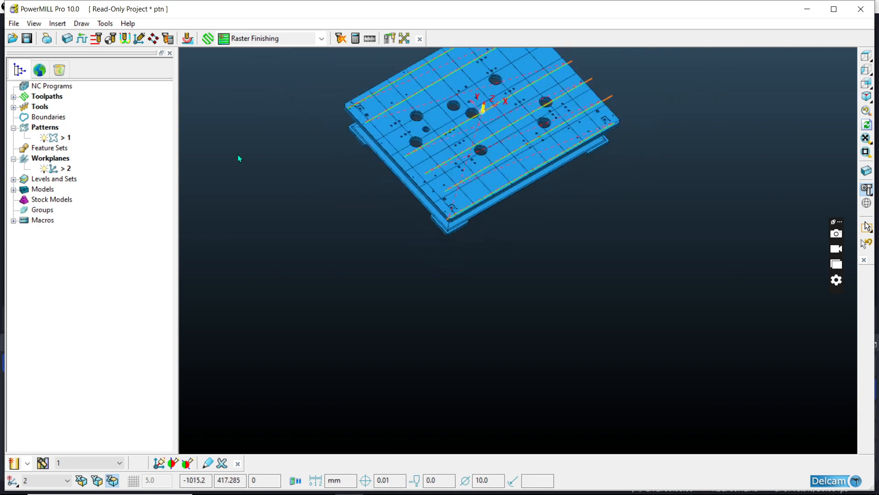
- Review the Pattern Finishing settings of toolpath 10.FT.MPF and hide the toolpath from view
left_click(13, 97)
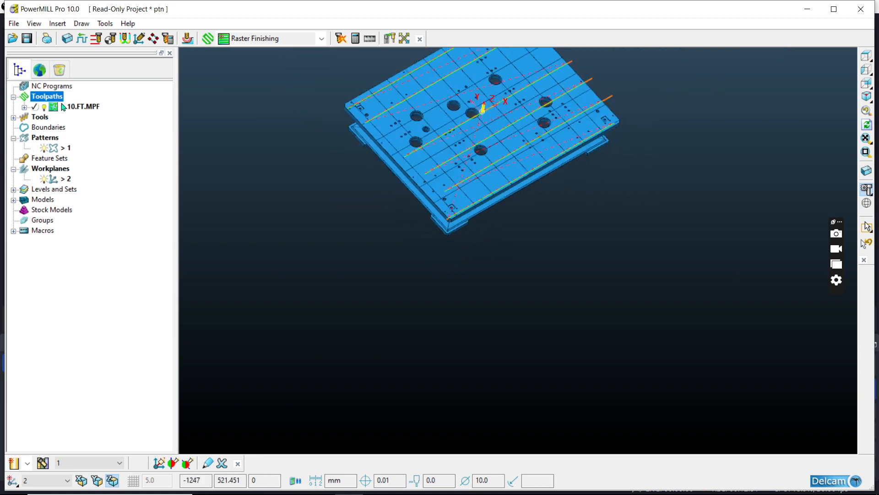
right_click(62, 110)
left_click(104, 182)
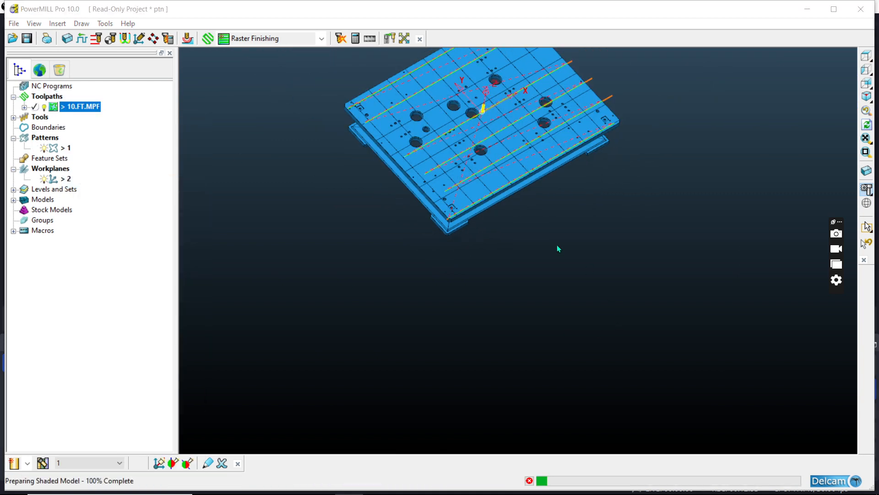
left_click(241, 41)
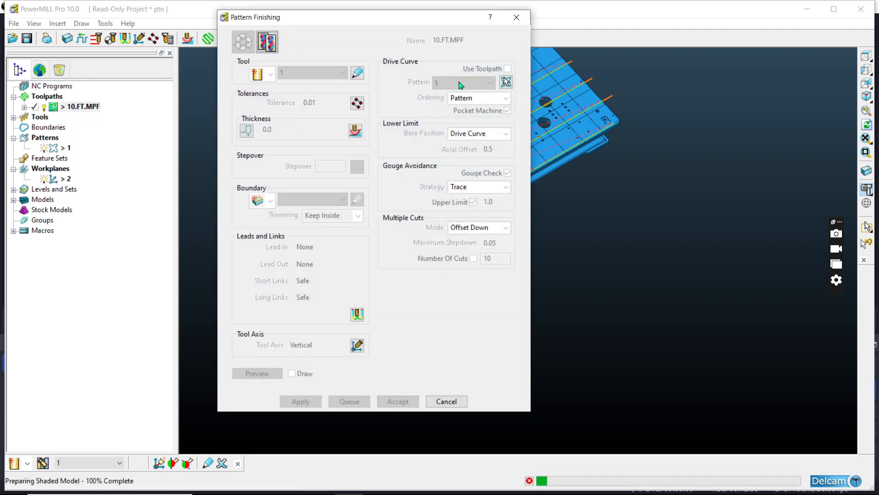
key("Escape")
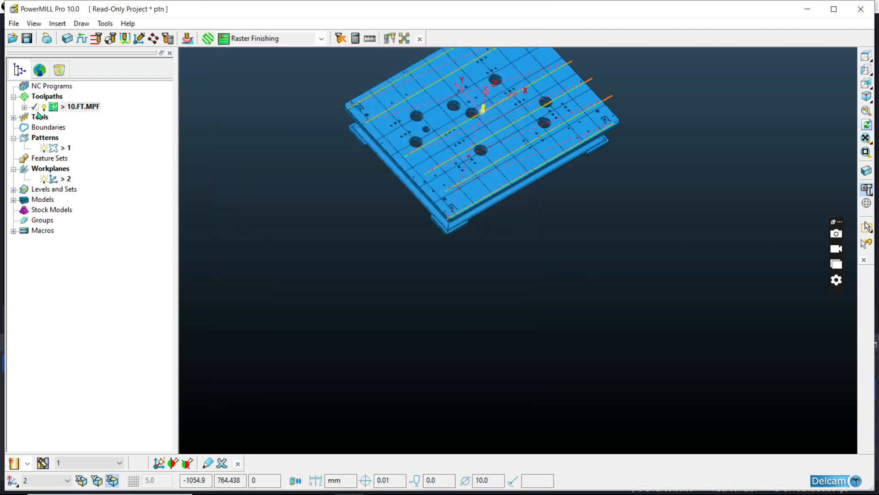
left_click(44, 107)
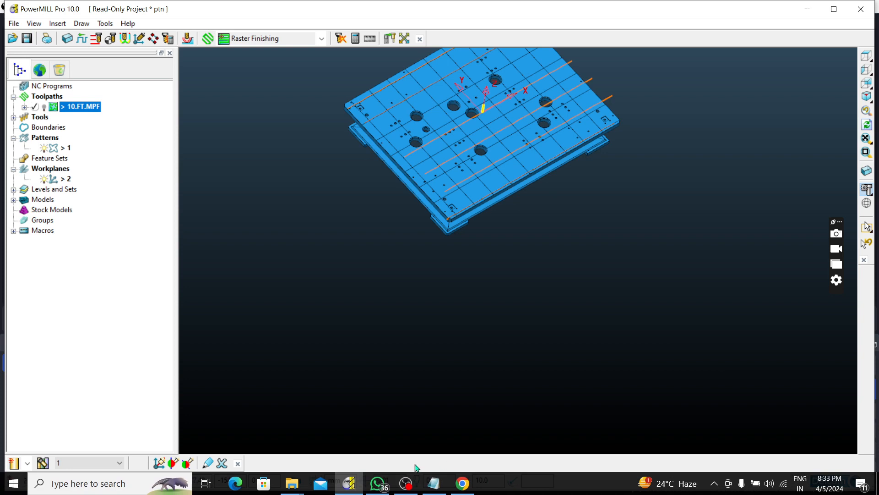
left_click(401, 484)
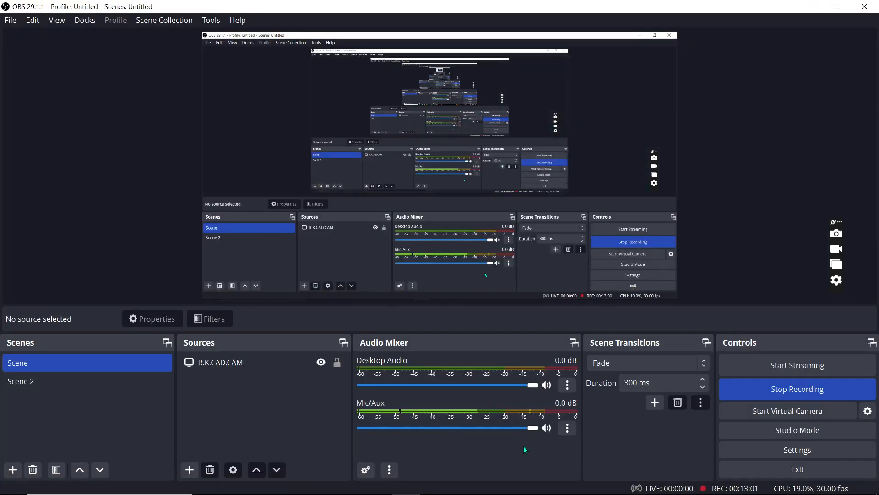
left_click(811, 6)
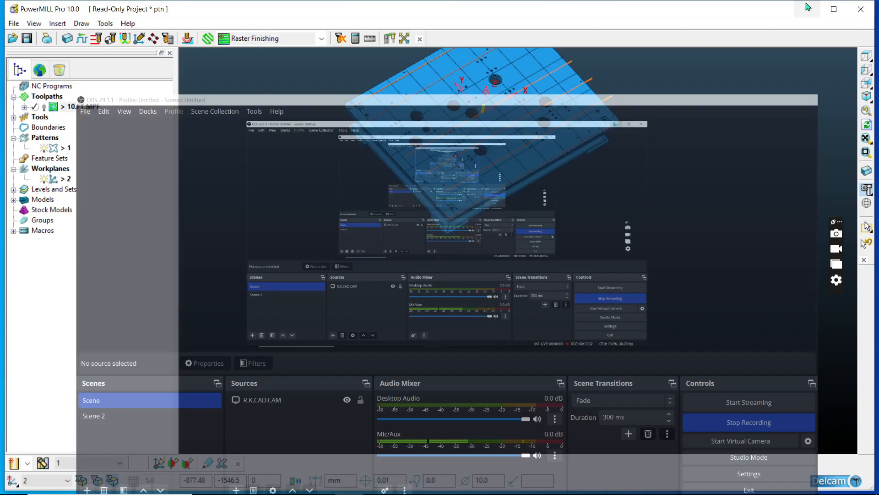
- Delete toolpath 10.FT.MPF and turn off model shading to show only the pattern curves in plan view
right_click(47, 109)
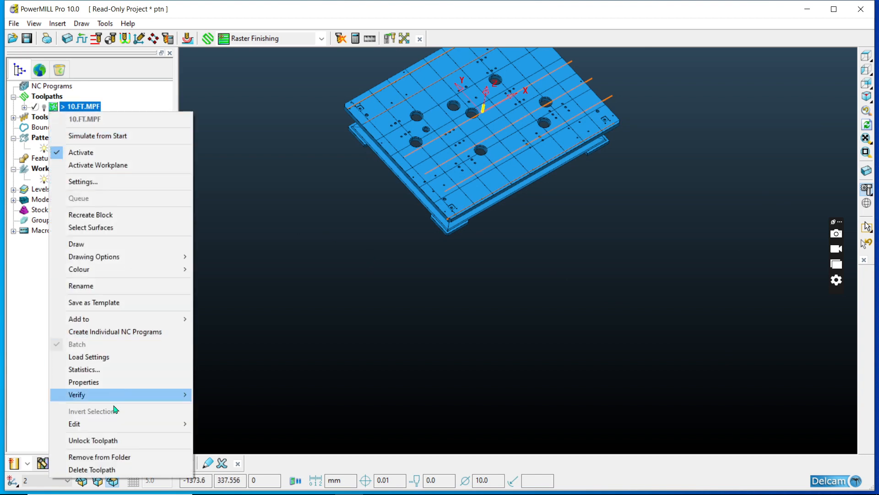
left_click(93, 471)
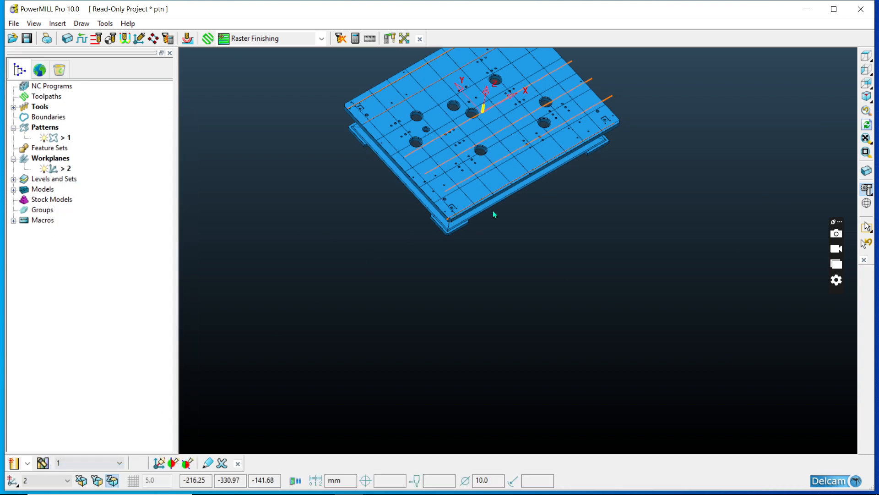
left_click(867, 190)
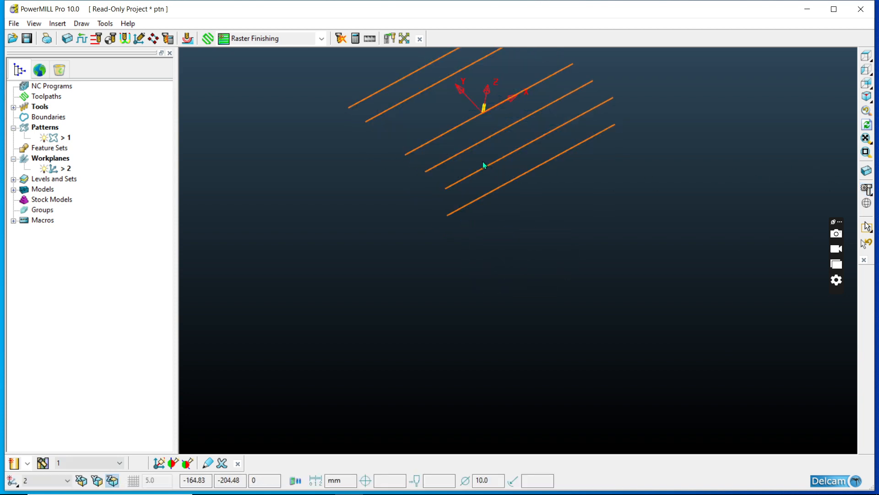
scroll(532, 206, "up", 3)
left_click(866, 56)
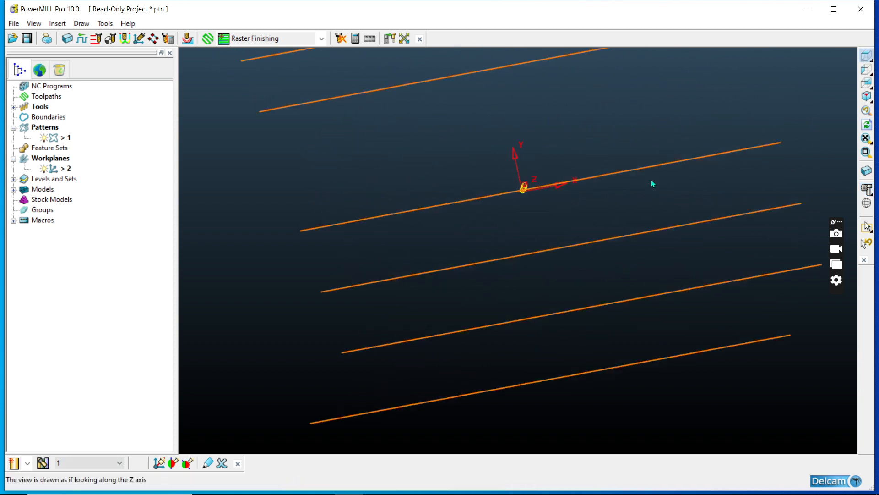
right_click(630, 244)
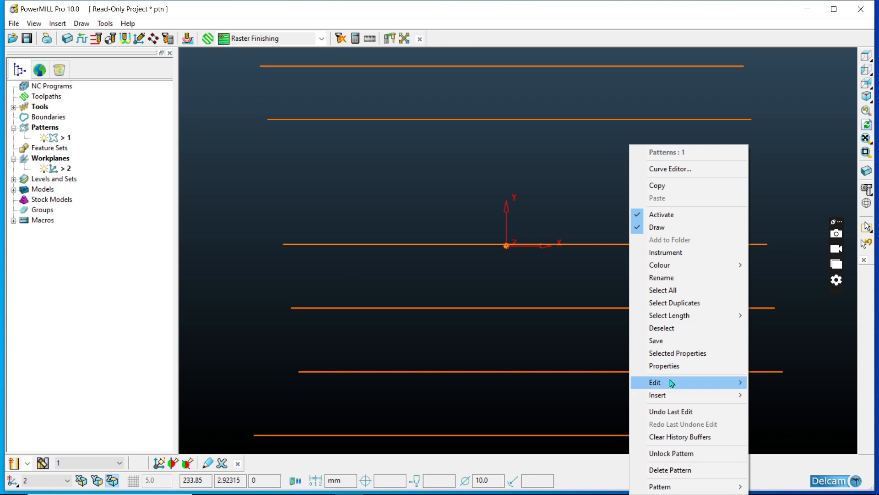
mouse_move(672, 383)
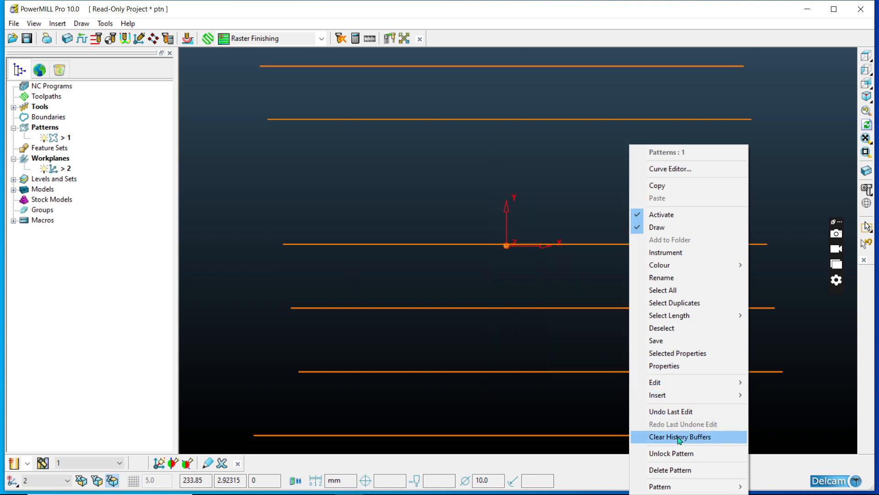
left_click(398, 298)
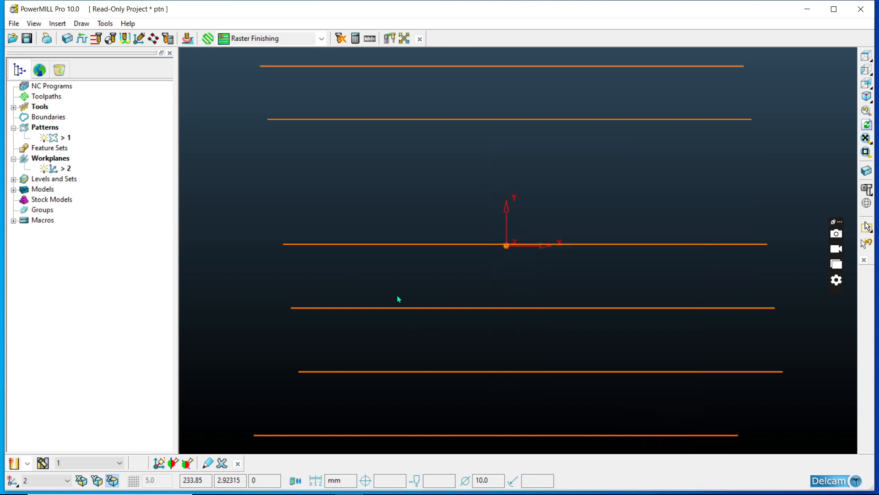
- Open Pattern Maker for pattern 1 and try a two-way pattern across the curve just below the origin with stepover 5.0
right_click(427, 311)
mouse_move(481, 382)
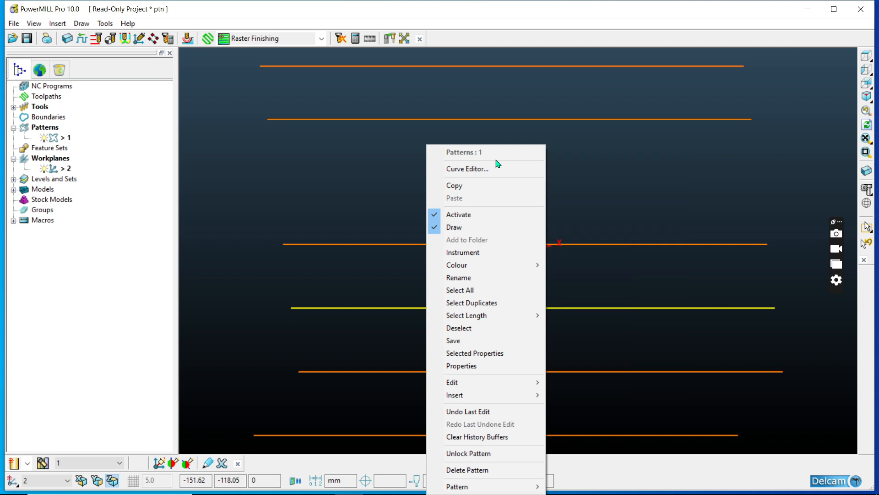
mouse_move(486, 491)
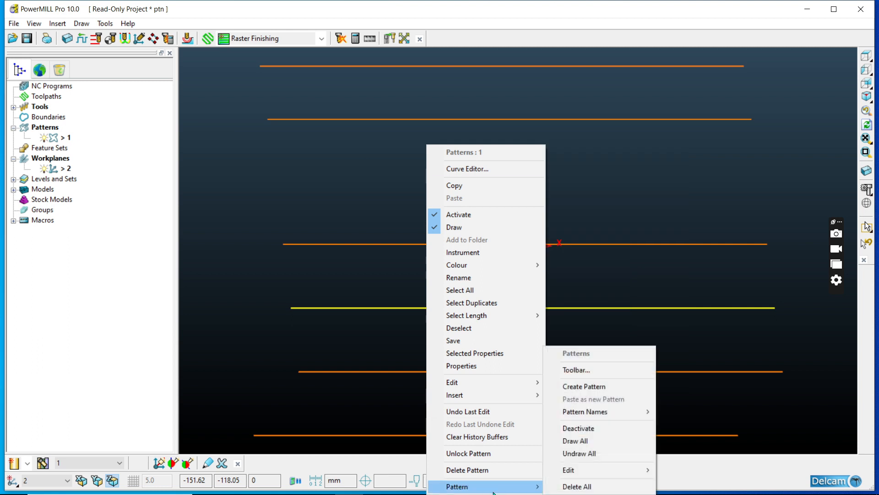
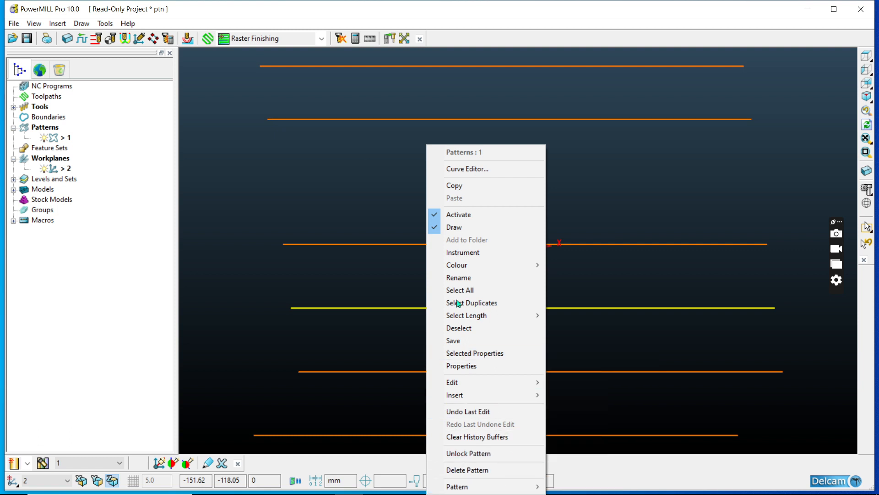
right_click(57, 138)
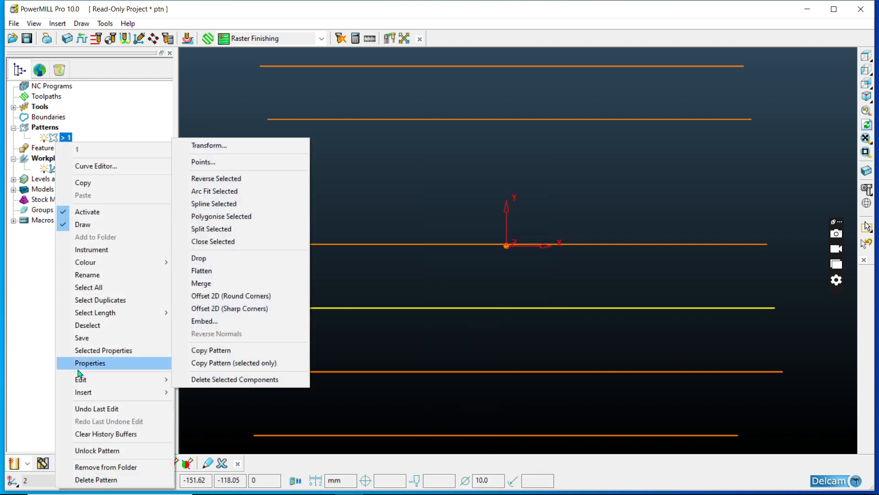
mouse_move(93, 393)
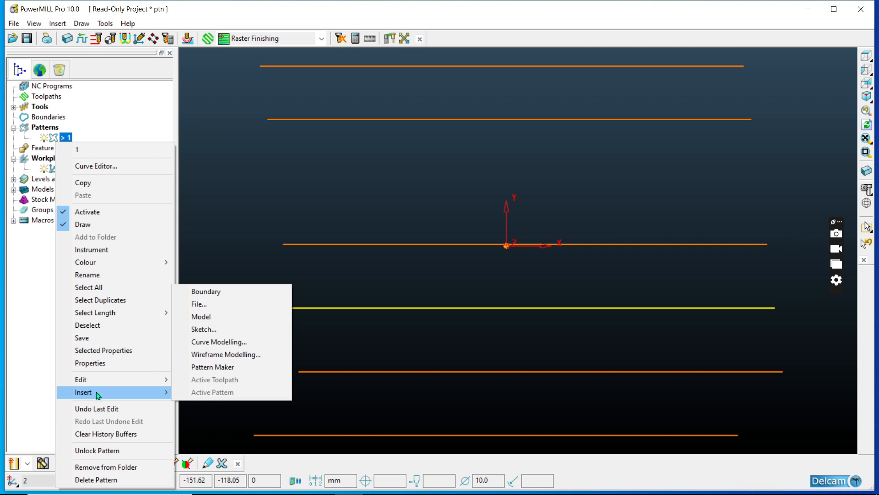
left_click(210, 368)
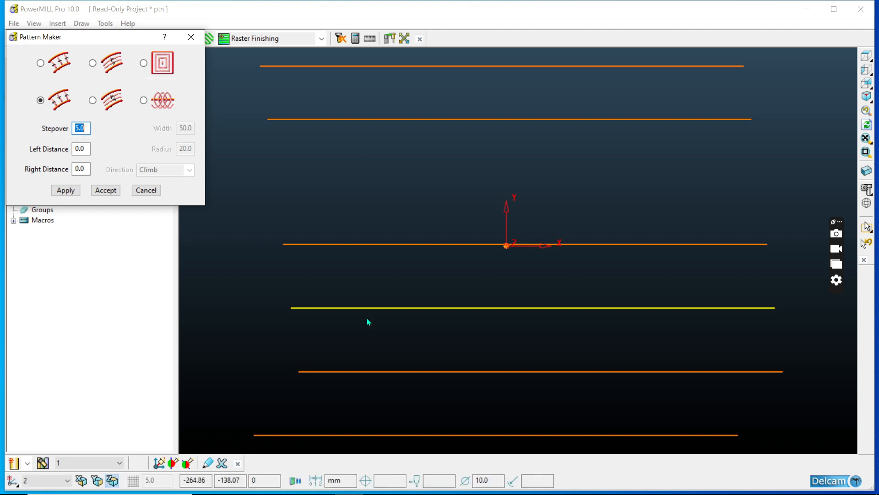
left_click(72, 191)
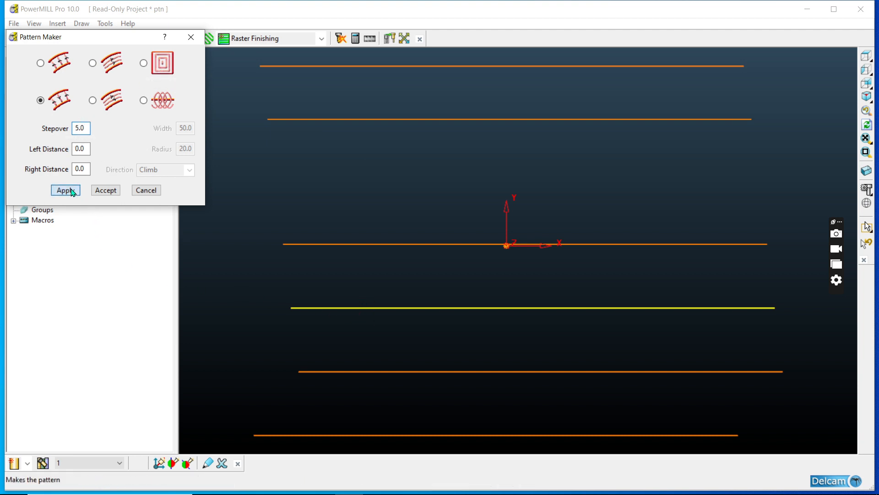
left_click(188, 221)
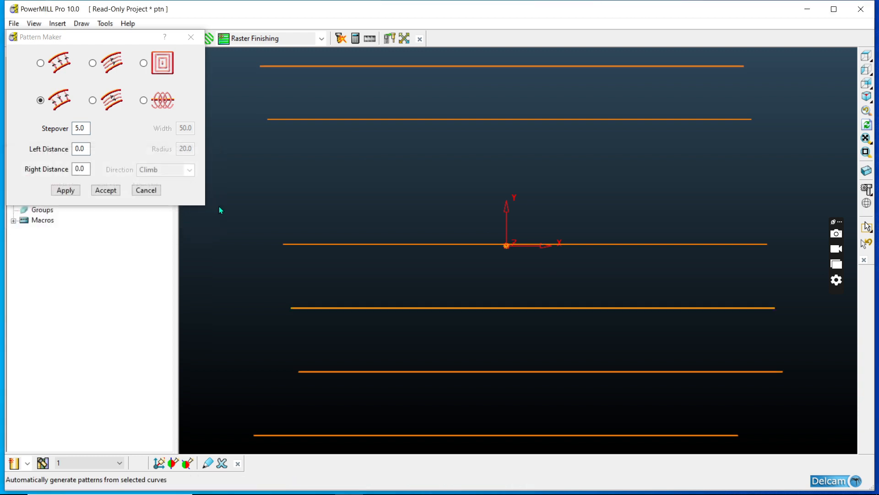
- Generate a one-way pattern across the second curve from the top with left distance 10 and stepover 100
scroll(430, 290, "down", 3)
scroll(481, 320, "up", 2)
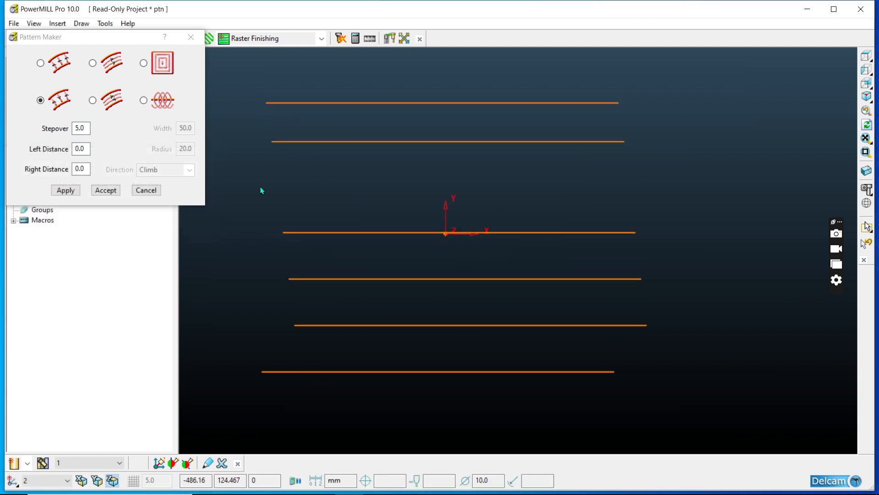
left_click(41, 63)
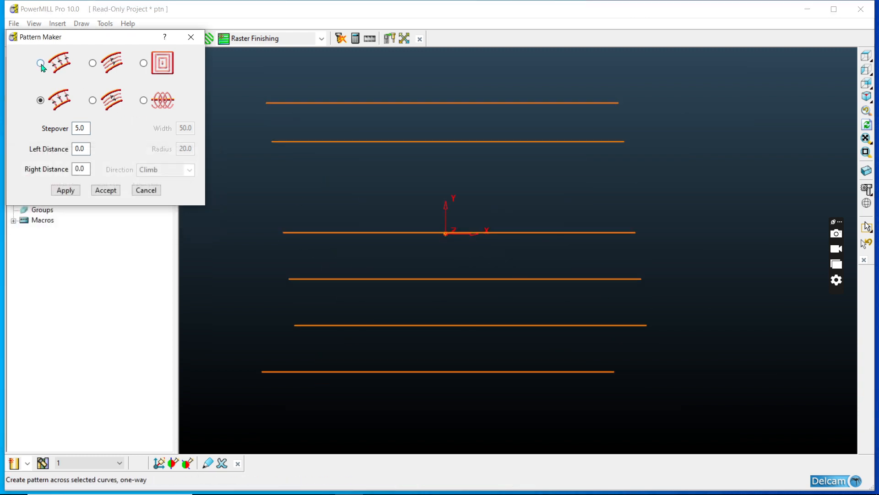
left_click(393, 140)
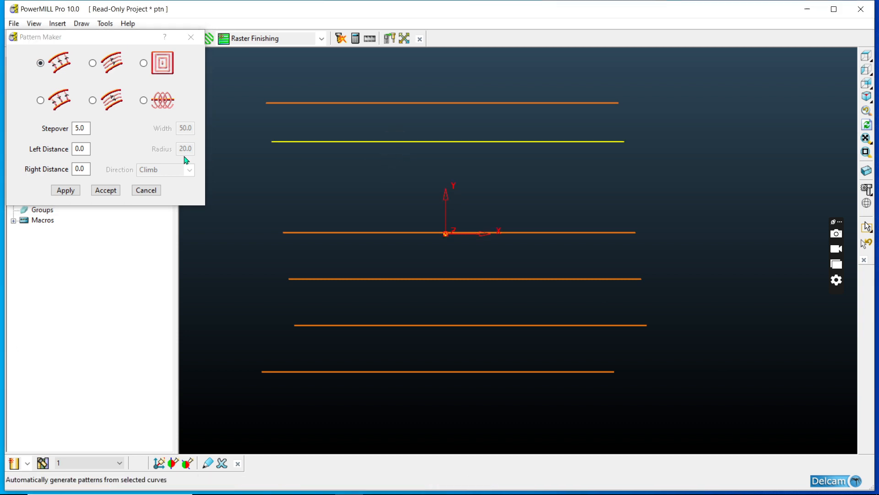
left_click(85, 149)
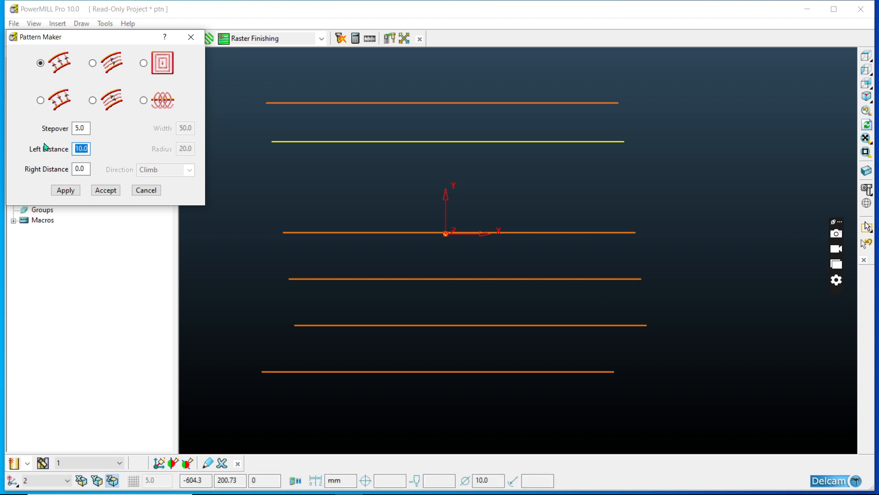
left_click(87, 128)
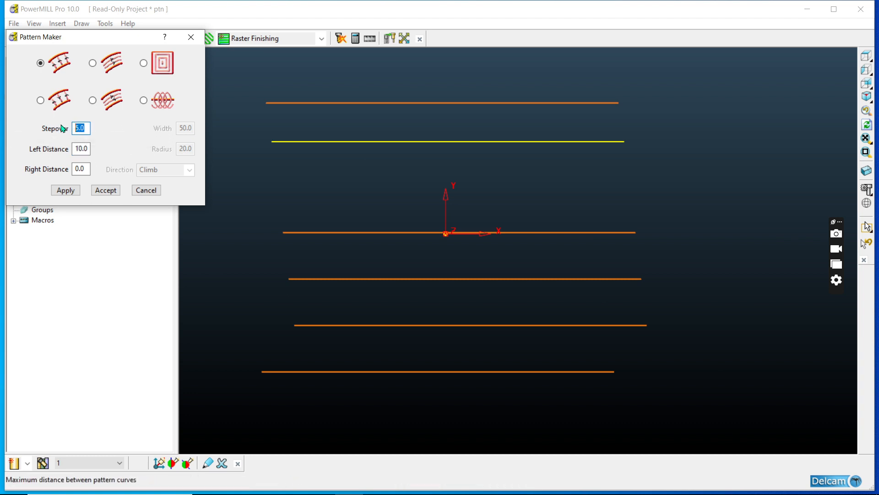
left_click(68, 190)
scroll(407, 131, "up", 8)
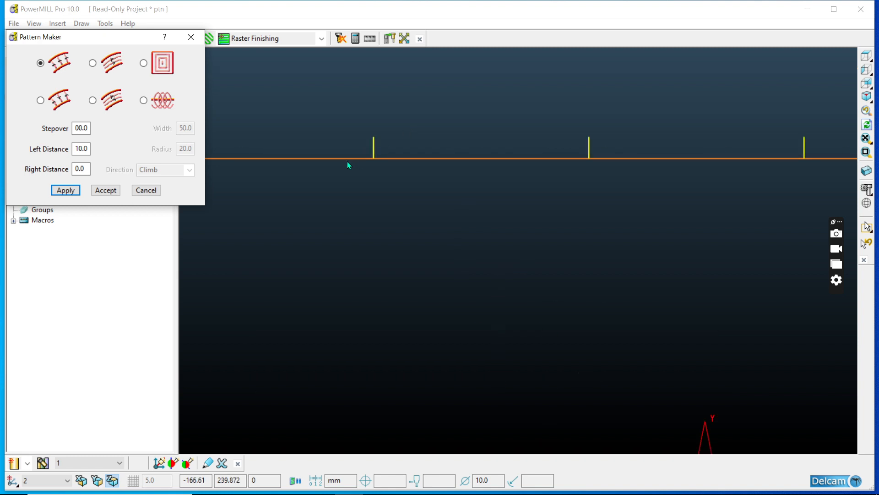
scroll(387, 142, "up", 3)
scroll(441, 222, "down", 6)
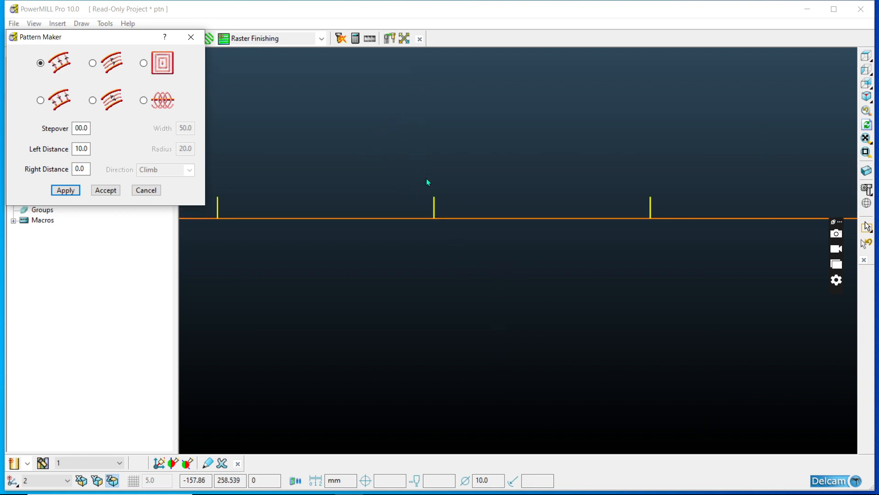
scroll(439, 257, "down", 2)
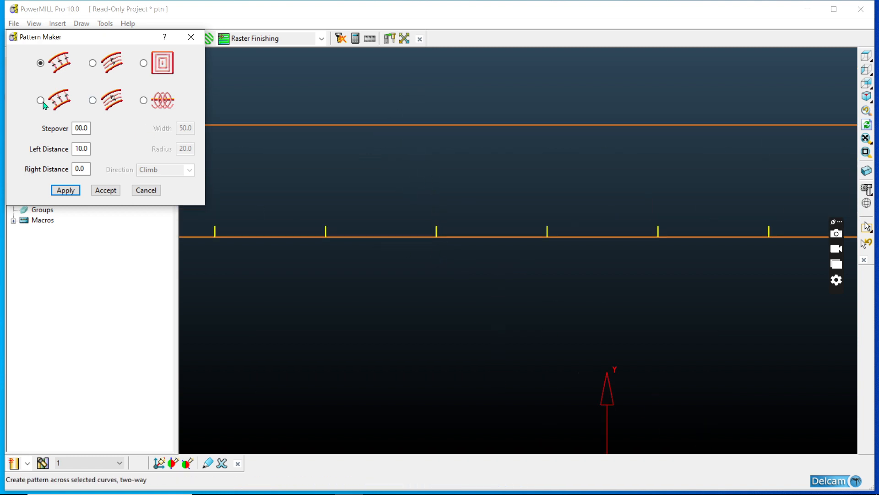
- Generate a two-way pattern along the topmost curve, keeping the same stepover and distances
left_click(97, 102)
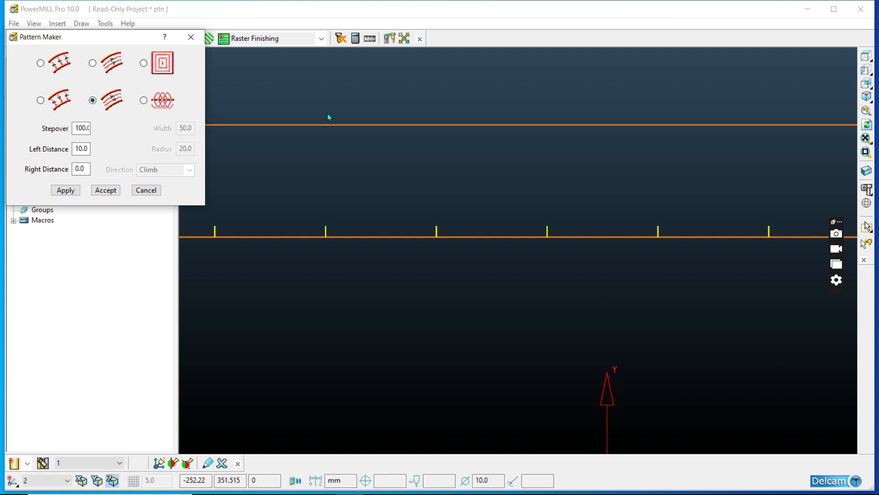
left_click_drag(328, 110, 361, 154)
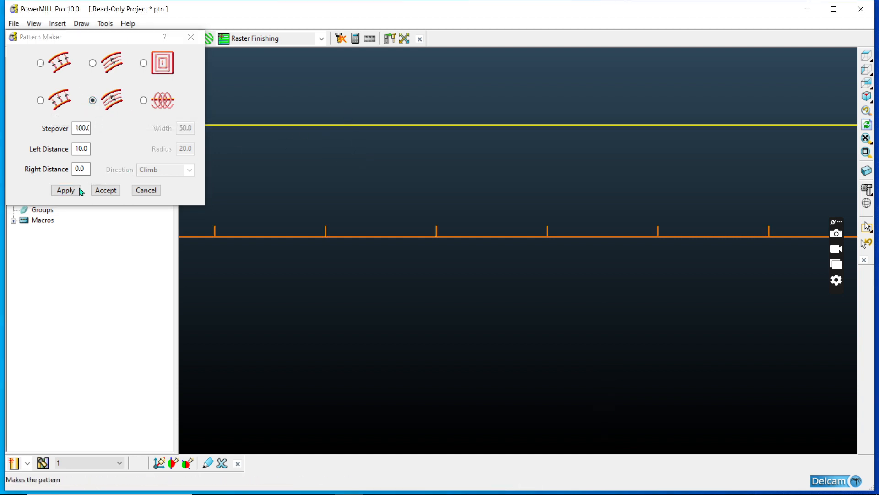
left_click(65, 190)
scroll(468, 199, "down", 3)
scroll(394, 159, "up", 5)
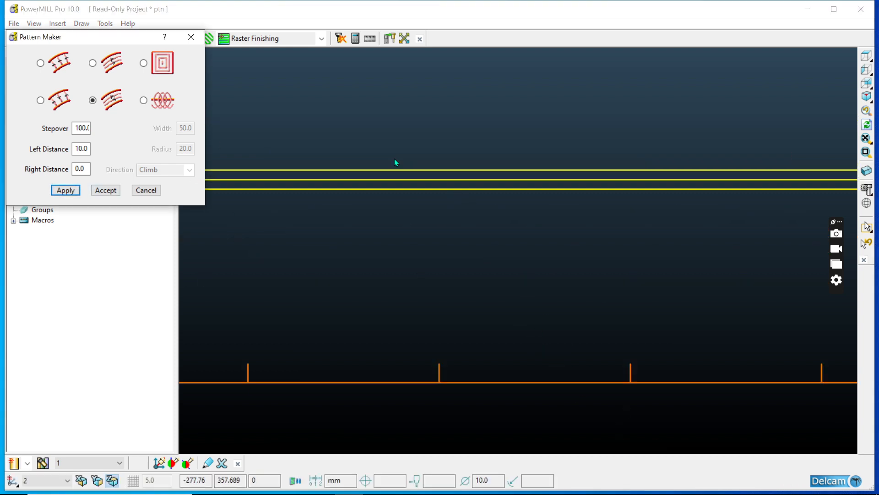
scroll(415, 213, "down", 2)
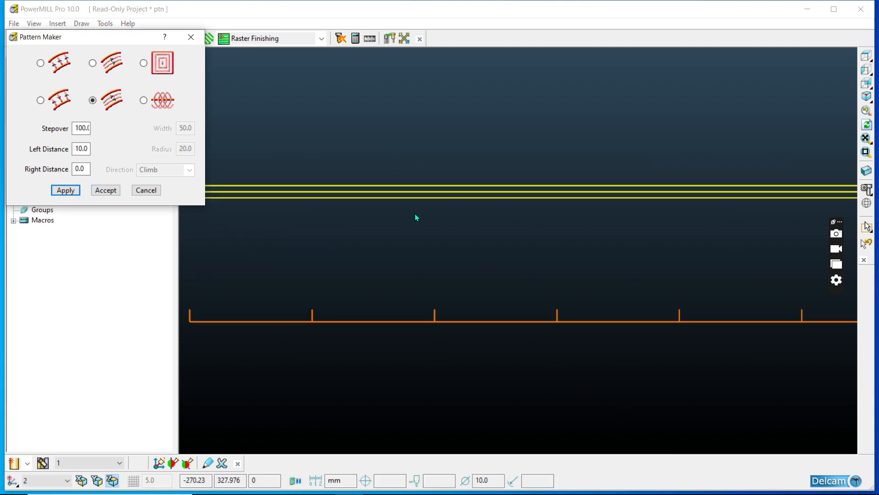
scroll(444, 221, "up", 3)
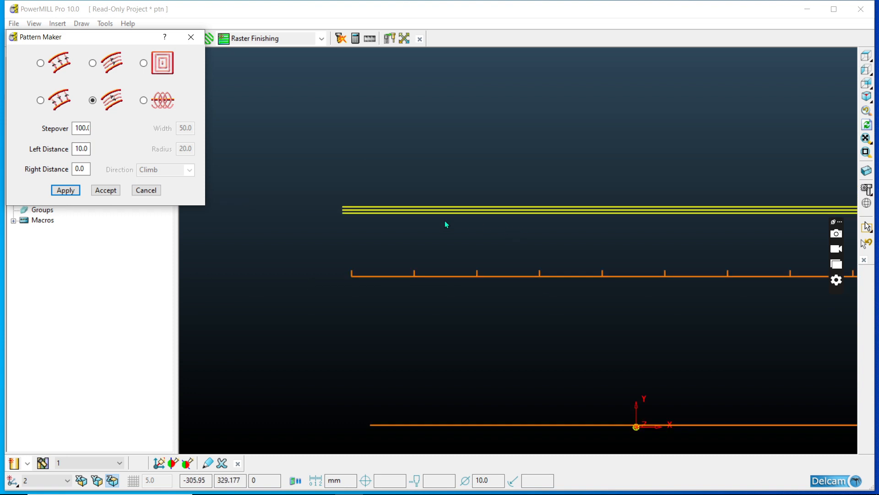
- Generate a two-way pattern along the topmost curve with the left distance set to 100 and stepover 100
left_click(81, 148)
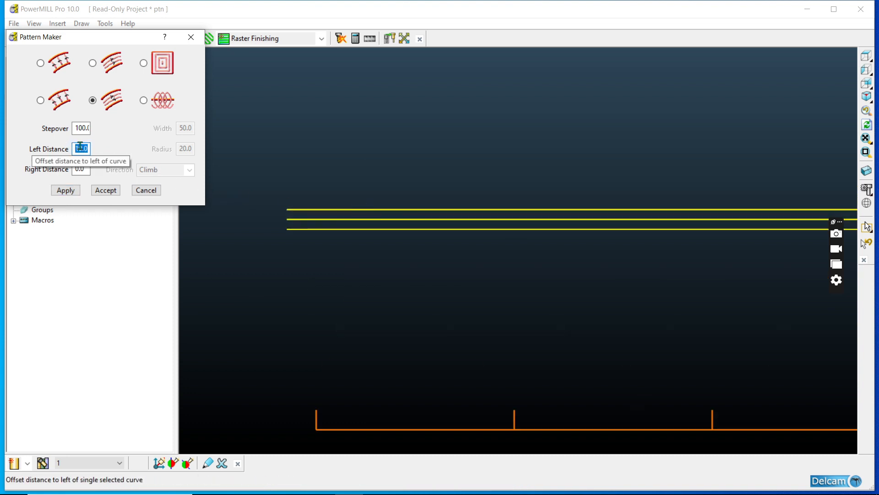
type("10")
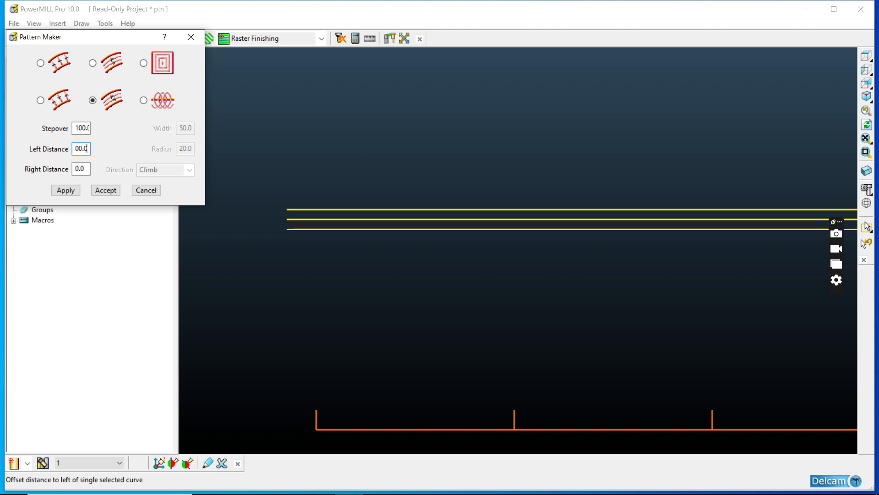
left_click(325, 213)
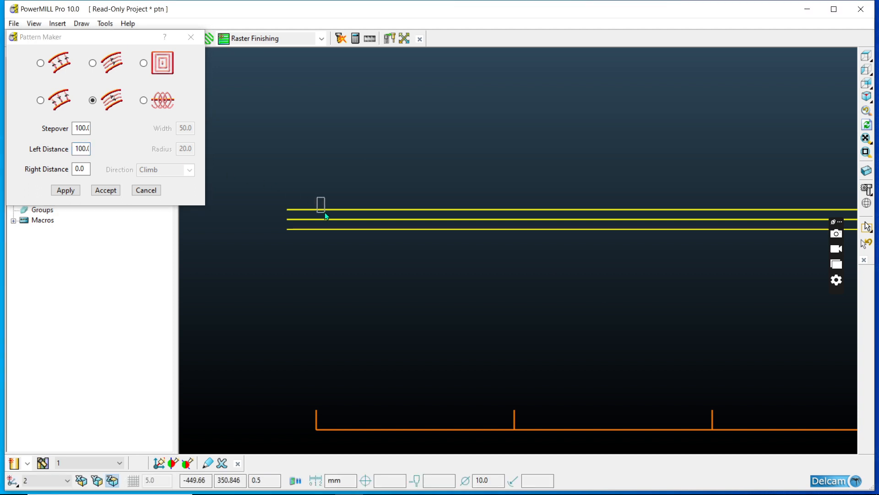
left_click(65, 190)
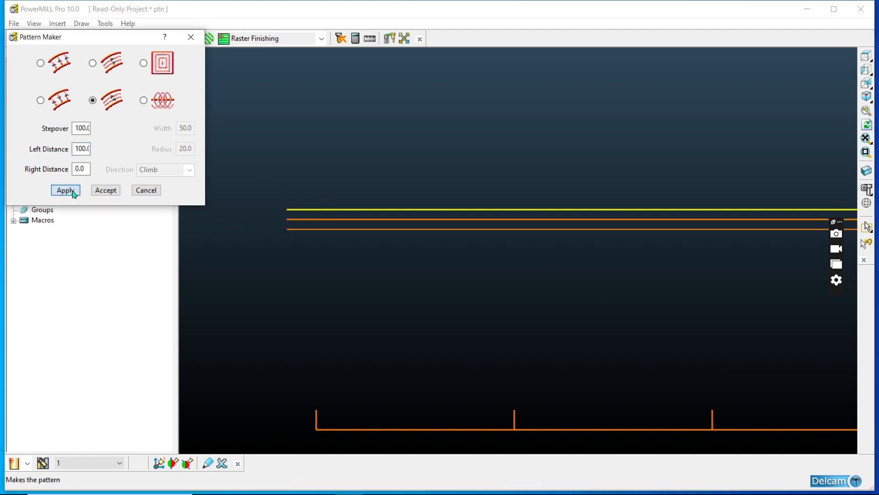
scroll(509, 231, "down", 1)
scroll(509, 236, "down", 5)
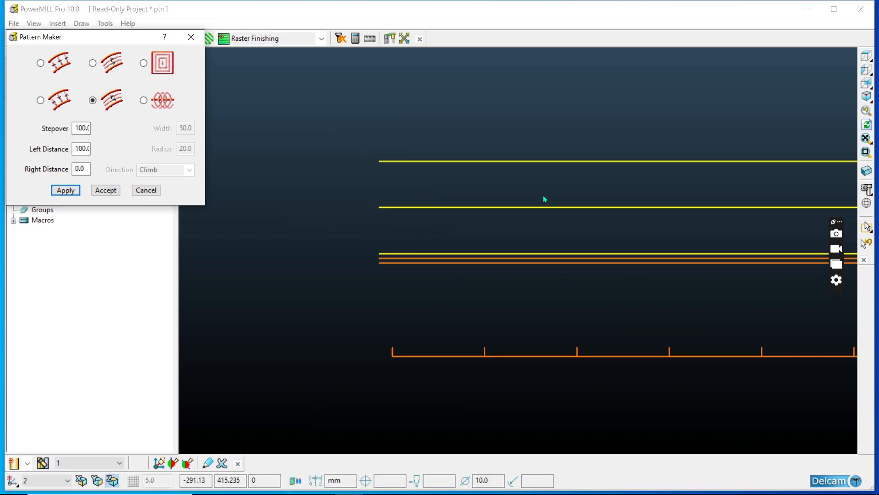
scroll(573, 254, "up", 6)
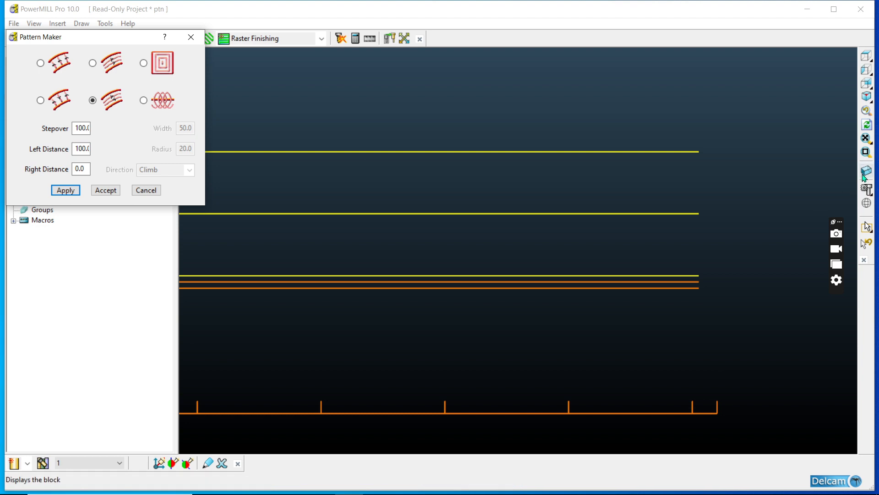
- Shade the plate model to compare it with the pattern curves, and turn the shading off again
left_click(867, 189)
scroll(685, 118, "down", 4)
scroll(685, 118, "down", 3)
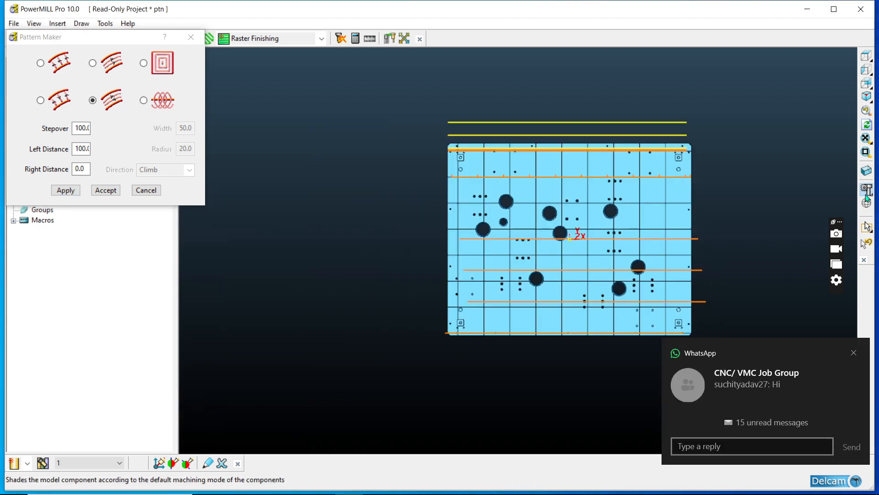
left_click(866, 201)
scroll(553, 332, "up", 3)
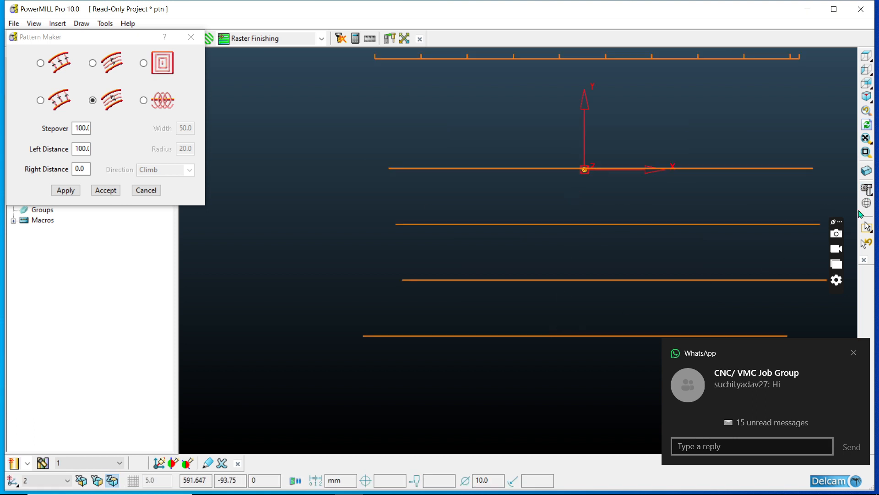
left_click(866, 189)
left_click(866, 189)
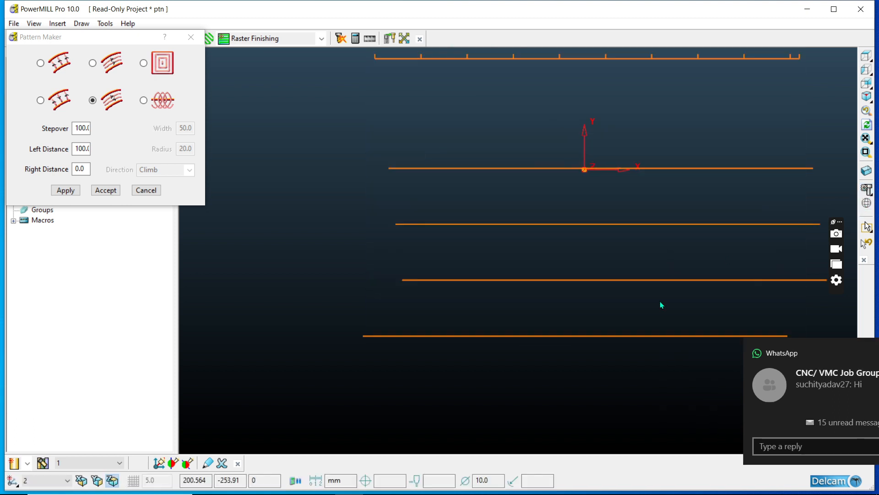
- Generate a two-way pattern along the bottommost curve with left distance 100 and stepover 100
scroll(495, 317, "down", 3)
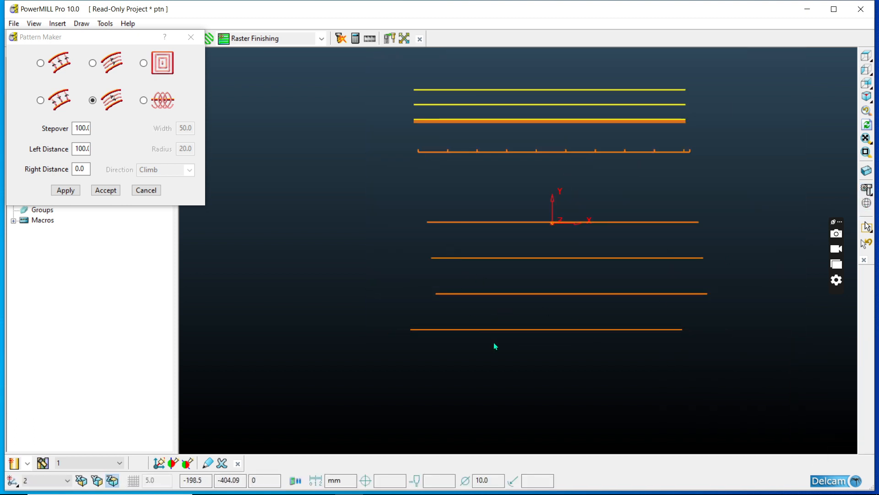
left_click(505, 330)
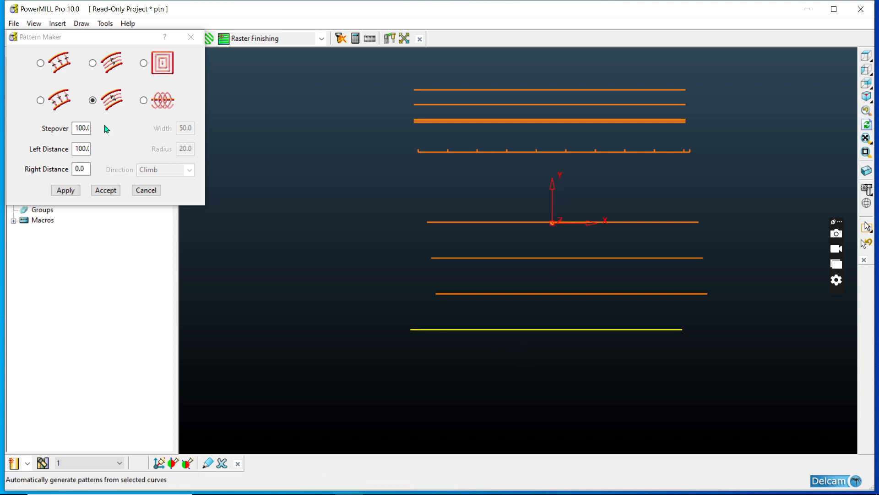
left_click(74, 191)
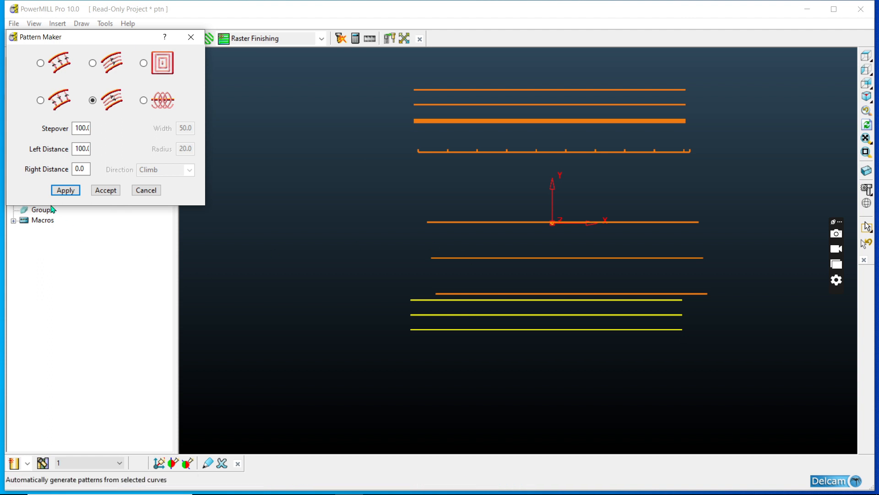
- Set the left distance to 0.0 and try to generate a pattern from the three selected curves
double_click(79, 149)
type("0.0")
key("Return")
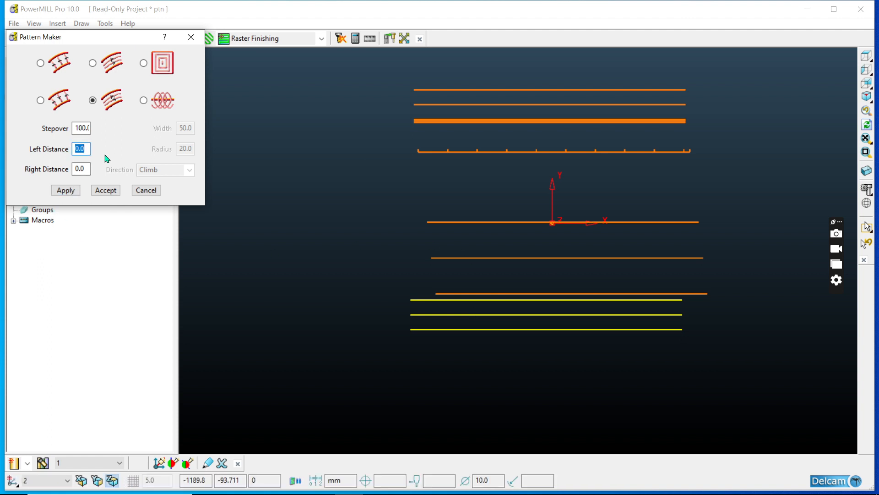
left_click(65, 190)
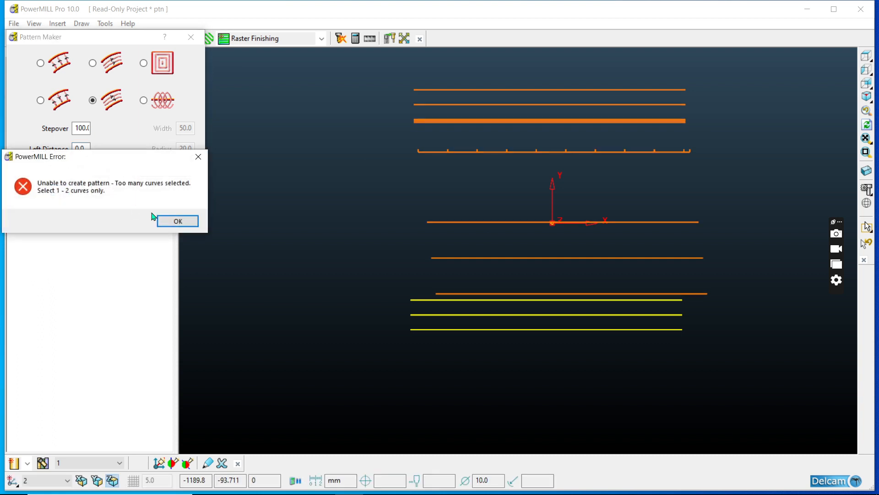
left_click(177, 220)
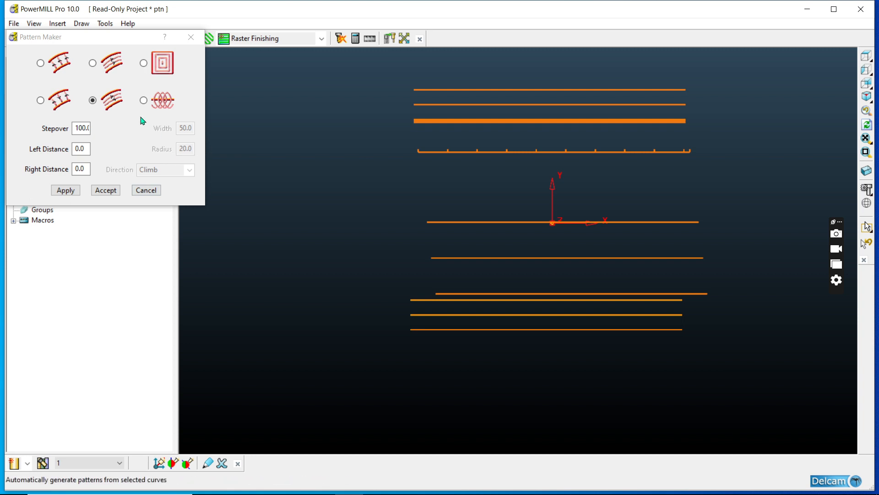
- Generate a trochoidal climb pattern on the curve just below the origin with stepover 100, width 50.0 and radius 20.0
left_click(143, 101)
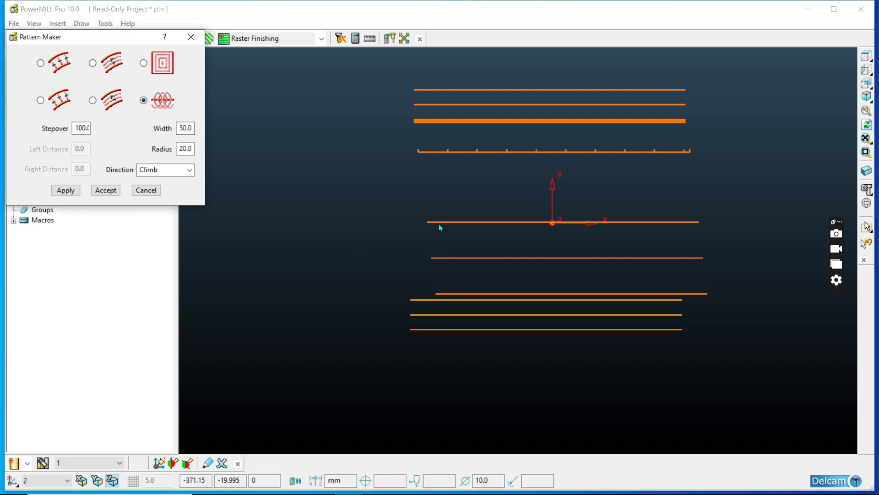
left_click_drag(420, 244, 447, 262)
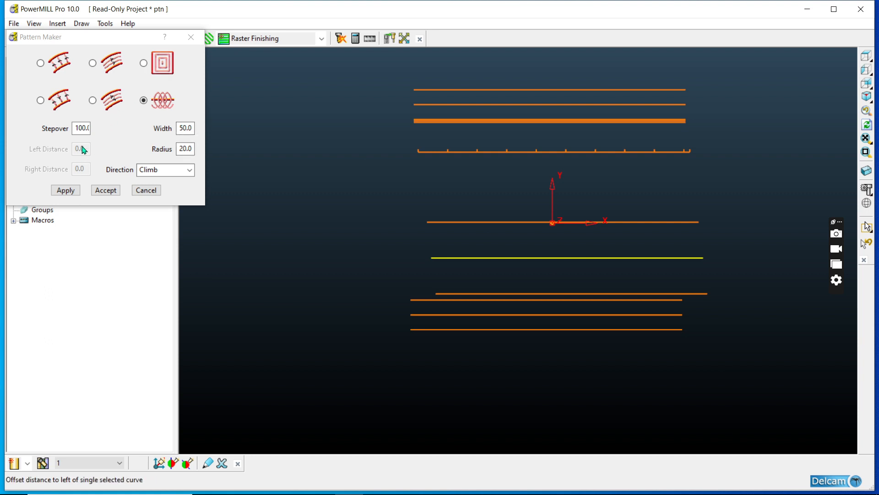
left_click(65, 190)
scroll(446, 261, "up", 5)
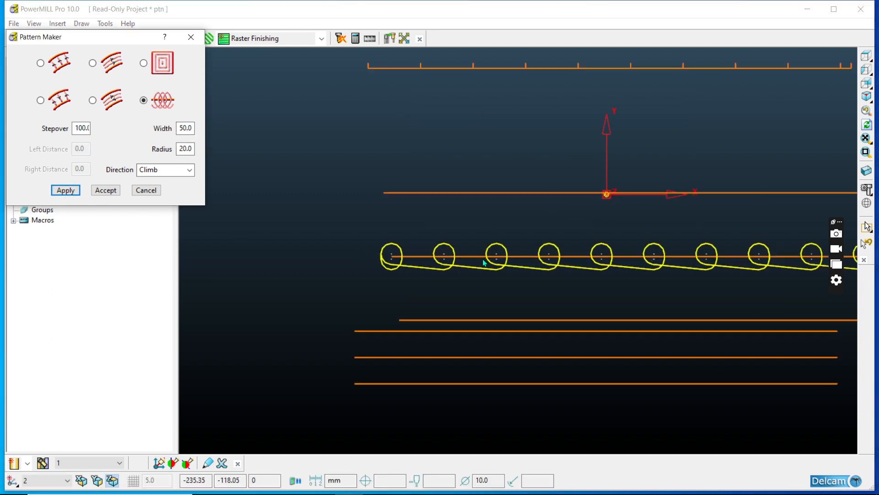
scroll(432, 353, "down", 3)
scroll(733, 322, "up", 1)
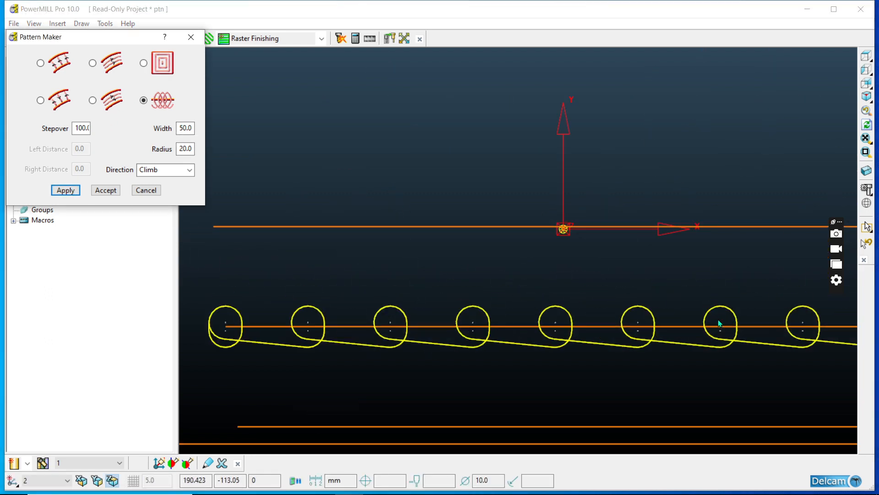
scroll(463, 280, "down", 1)
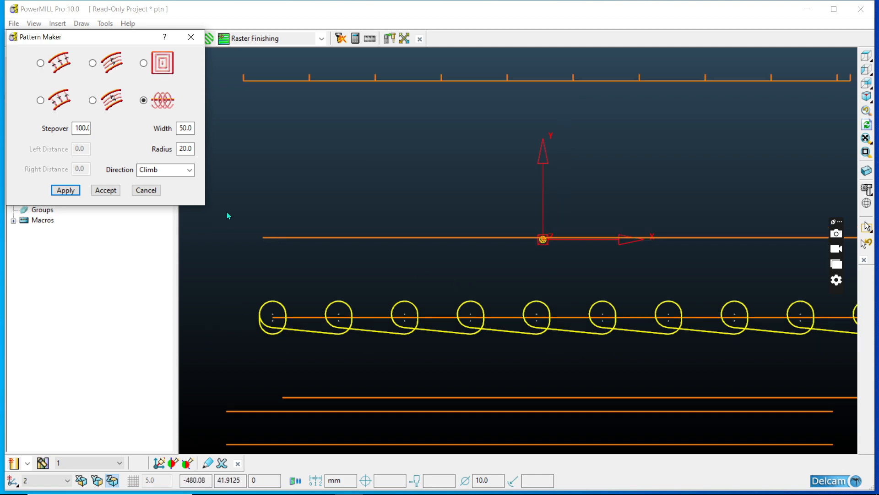
- Try to generate a concentric offset pattern from the curve through the origin with stepover 100
left_click(144, 63)
left_click_drag(355, 216, 380, 244)
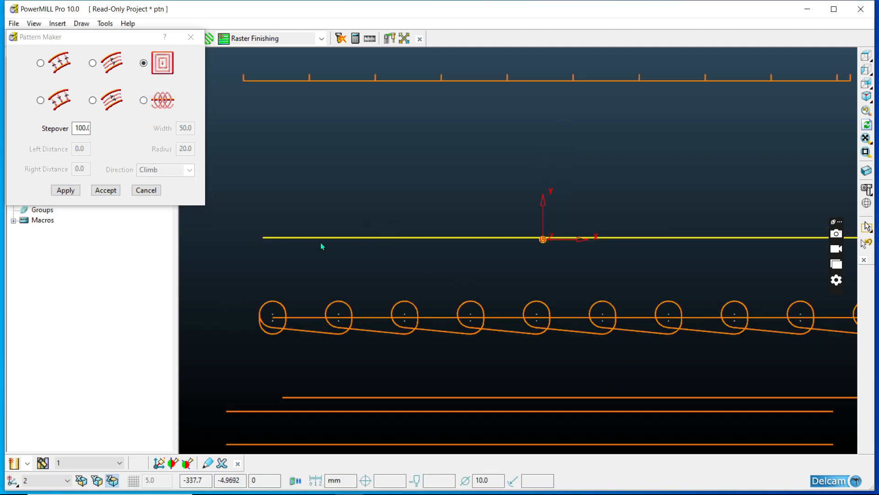
left_click(65, 190)
scroll(364, 232, "down", 3)
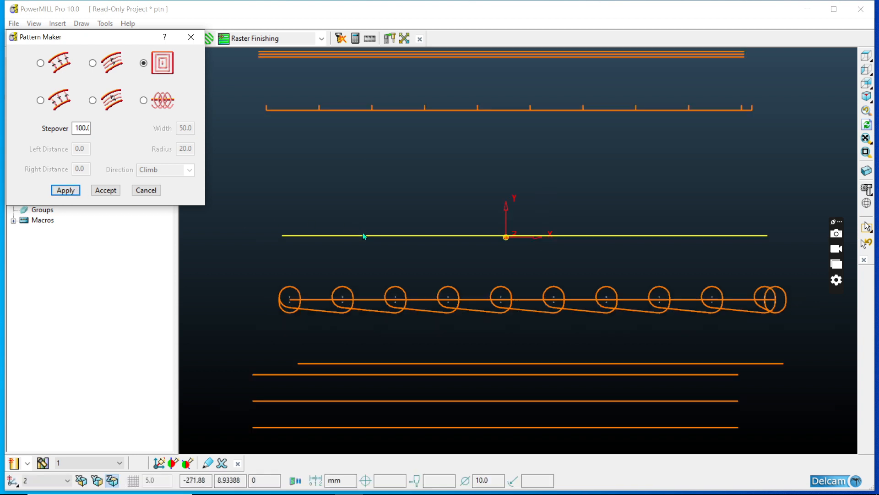
scroll(481, 229, "up", 2)
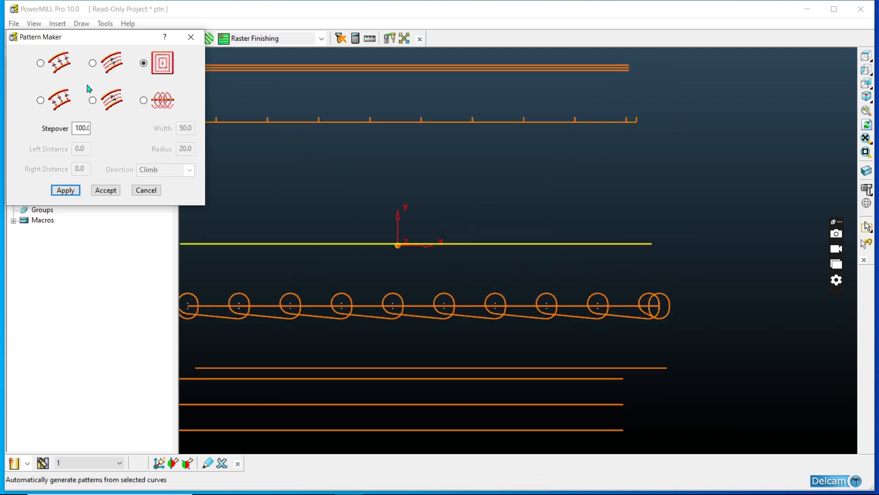
scroll(557, 295, "down", 4)
scroll(571, 293, "up", 4)
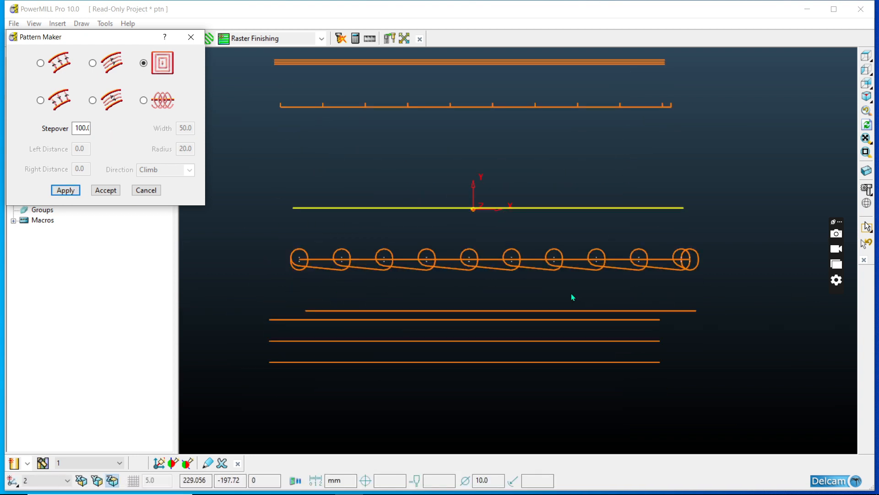
scroll(247, 181, "up", 2)
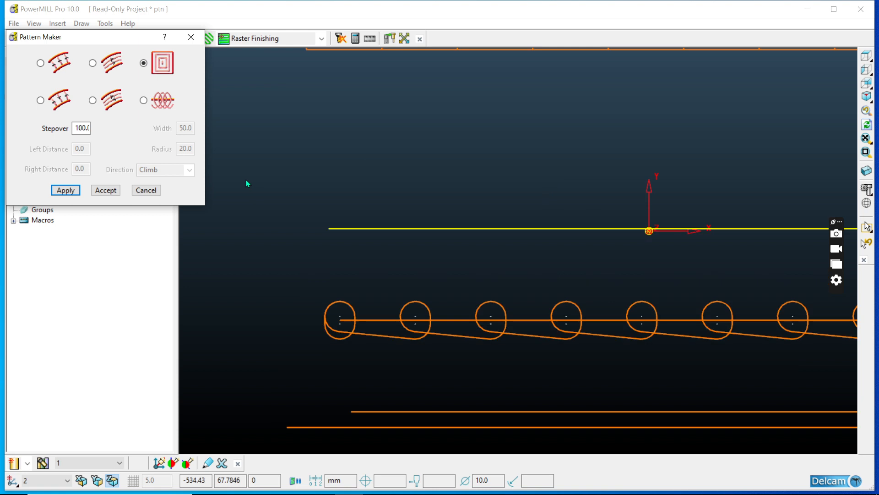
- Generate a one-way pattern along the curve through the origin with stepover 10.0, left distance 0.0 and right distance 10.0
left_click(93, 63)
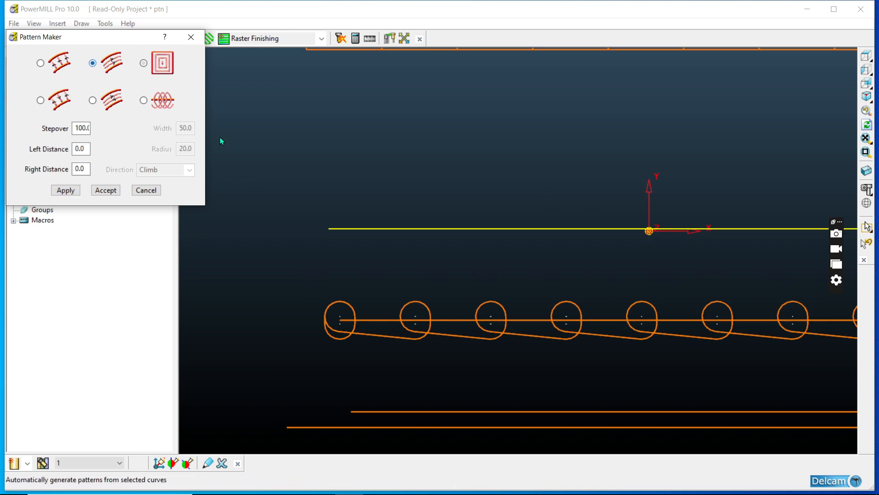
double_click(83, 129)
type("10")
key("Return")
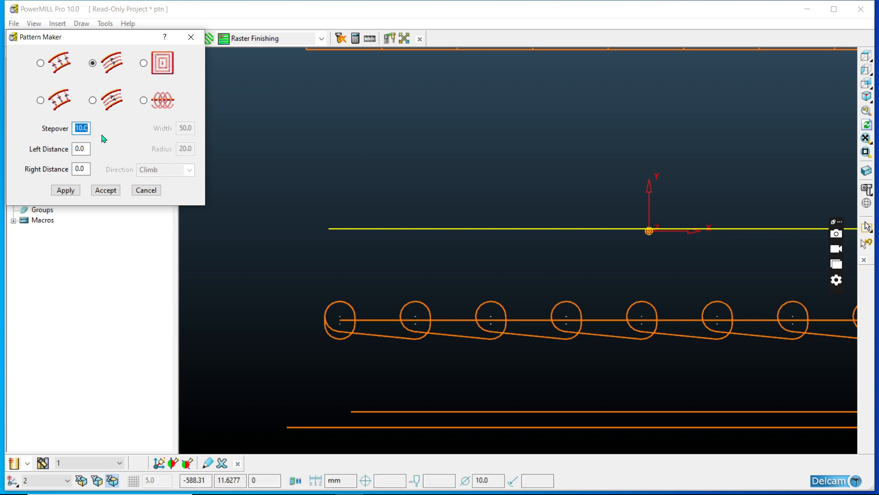
left_click(86, 169)
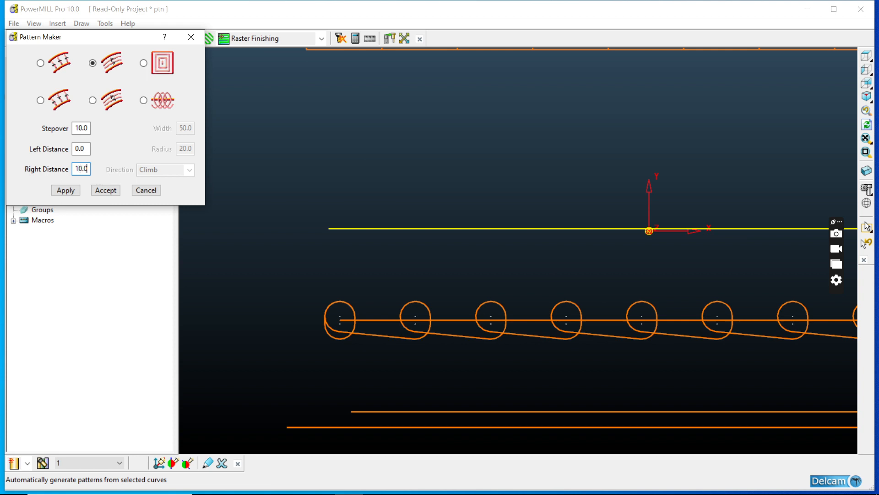
type("10.0")
key("Return")
left_click(65, 190)
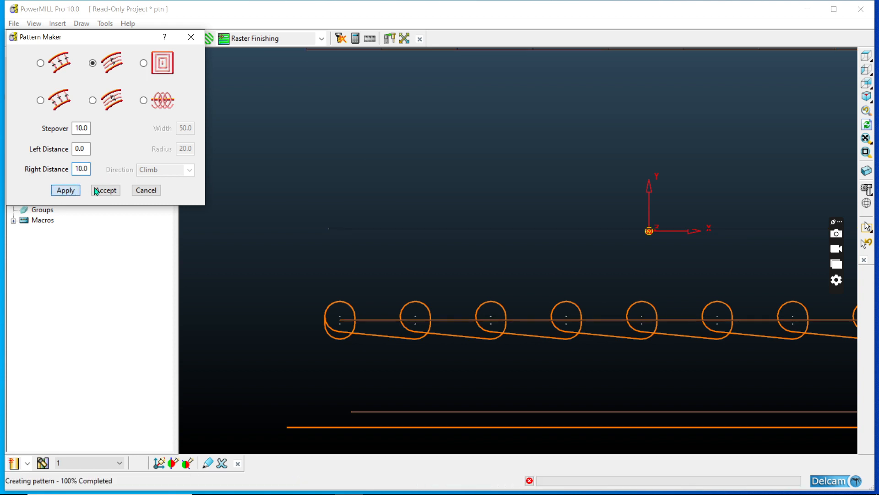
scroll(402, 245, "up", 3)
scroll(408, 279, "down", 5)
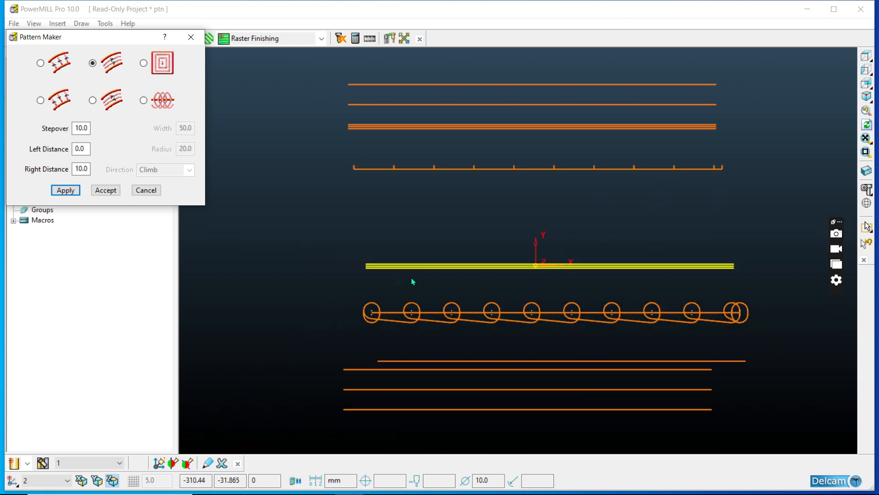
- Generate a trochoidal climb pattern on the bottommost curve with stepover 10.0, width 50.0 and radius 20.0
left_click(143, 100)
scroll(403, 257, "down", 4)
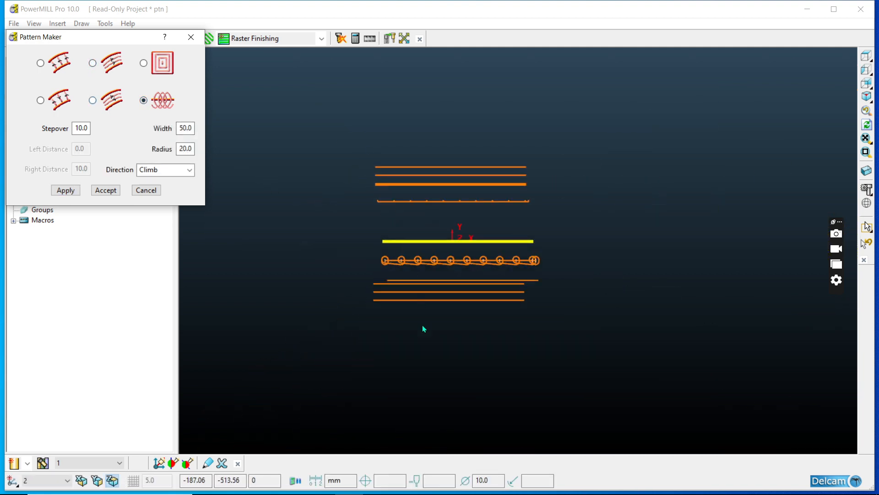
scroll(416, 284, "up", 5)
left_click_drag(408, 221, 437, 262)
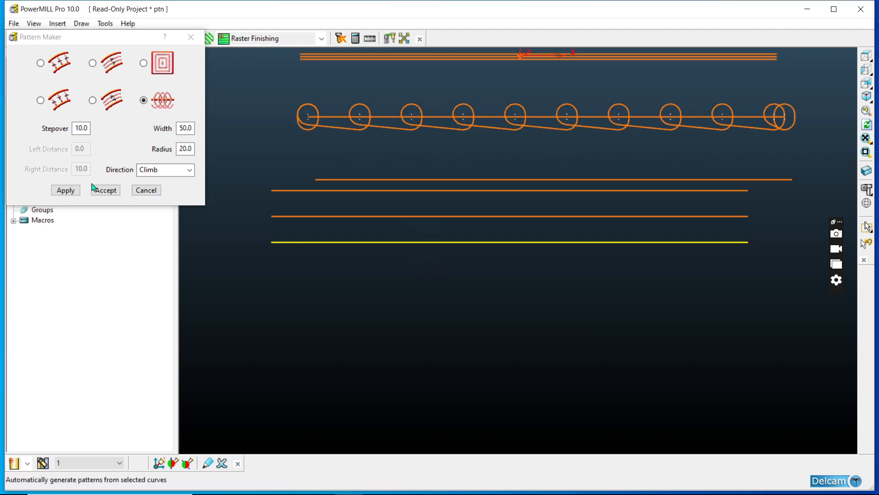
left_click(65, 190)
scroll(464, 307, "down", 2)
scroll(672, 248, "up", 5)
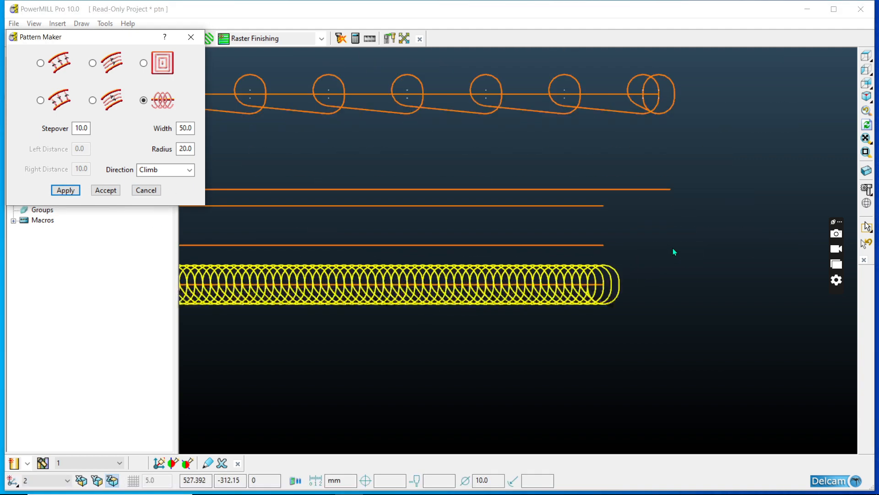
scroll(514, 274, "up", 1)
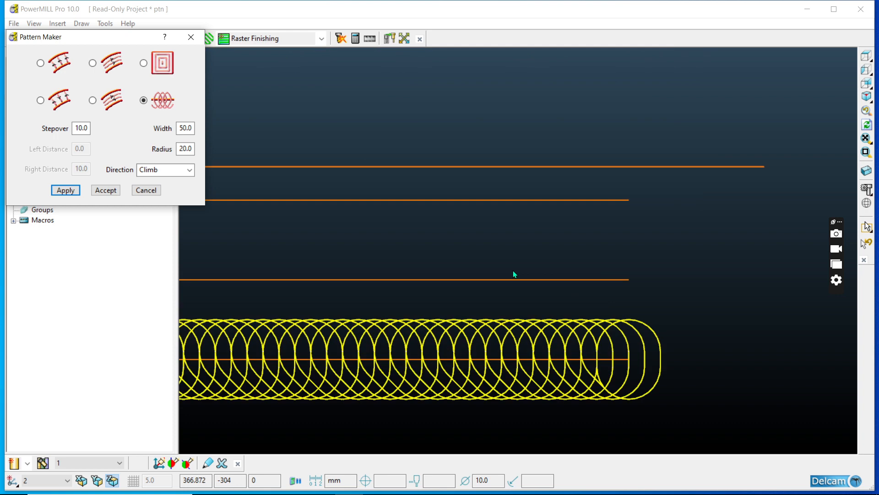
- Select the second curve above the bottommost trochoidal one and accept the generated curves in Pattern Maker
scroll(581, 273, "down", 2)
scroll(584, 227, "up", 3)
left_click_drag(585, 185, 600, 216)
scroll(565, 280, "down", 4)
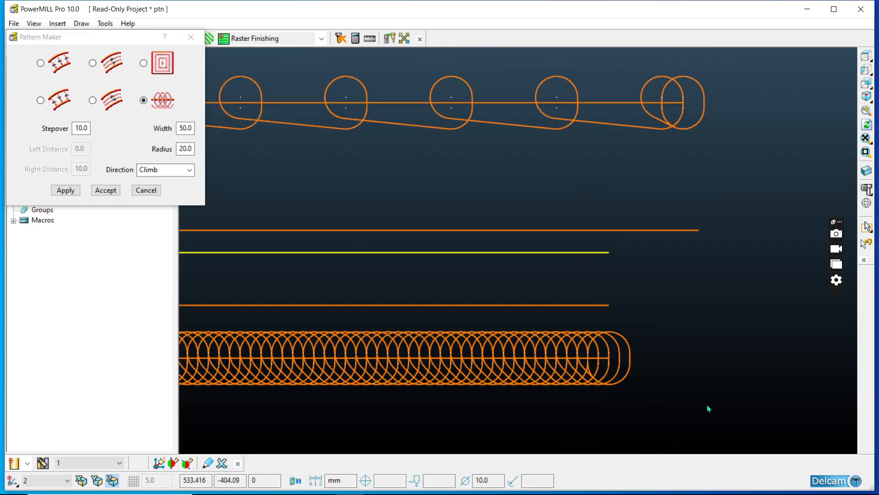
left_click(112, 190)
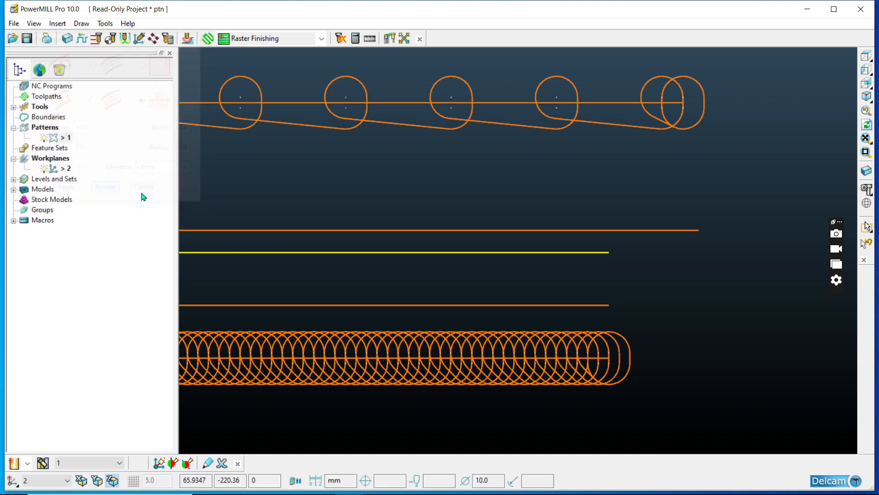
- Display the grid plate model shaded beneath the pattern curves
scroll(398, 176, "down", 5)
scroll(415, 214, "up", 2)
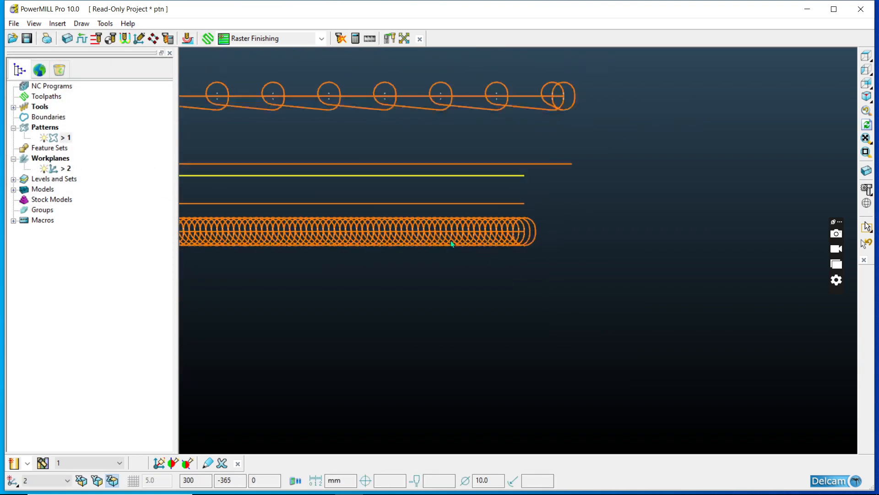
scroll(530, 278, "down", 3)
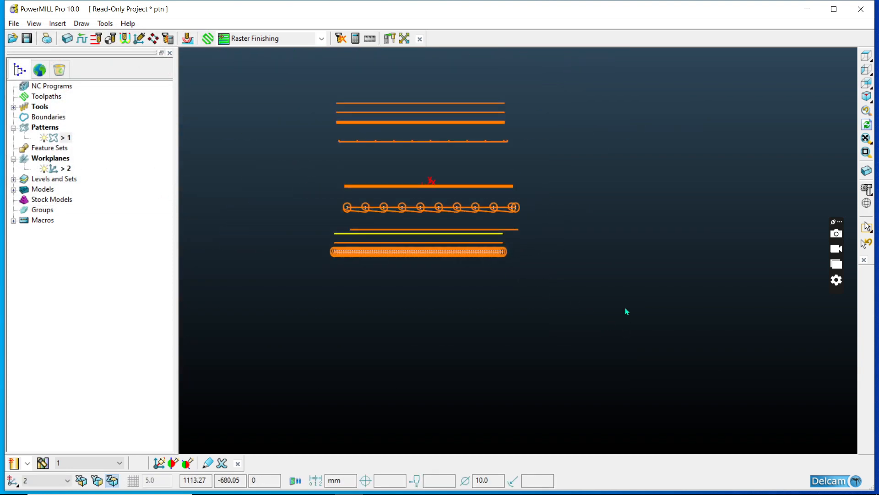
scroll(537, 249, "up", 3)
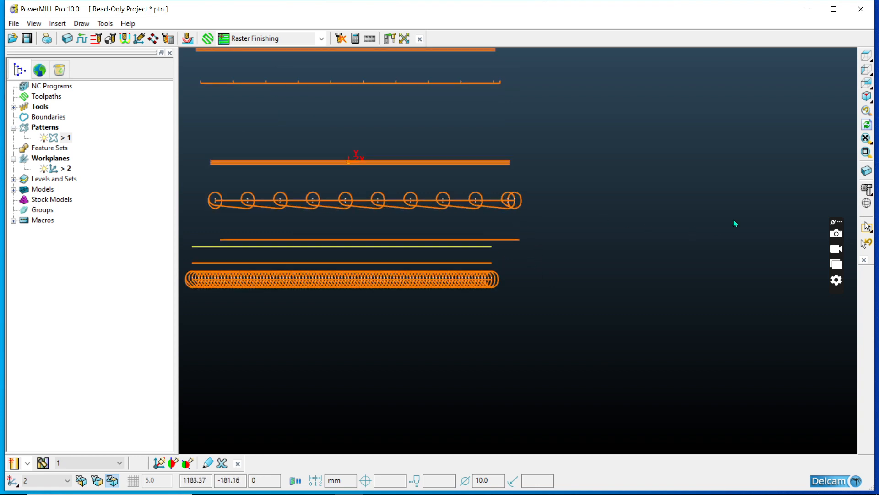
left_click(867, 189)
scroll(661, 271, "down", 3)
scroll(661, 271, "up", 4)
scroll(664, 316, "down", 3)
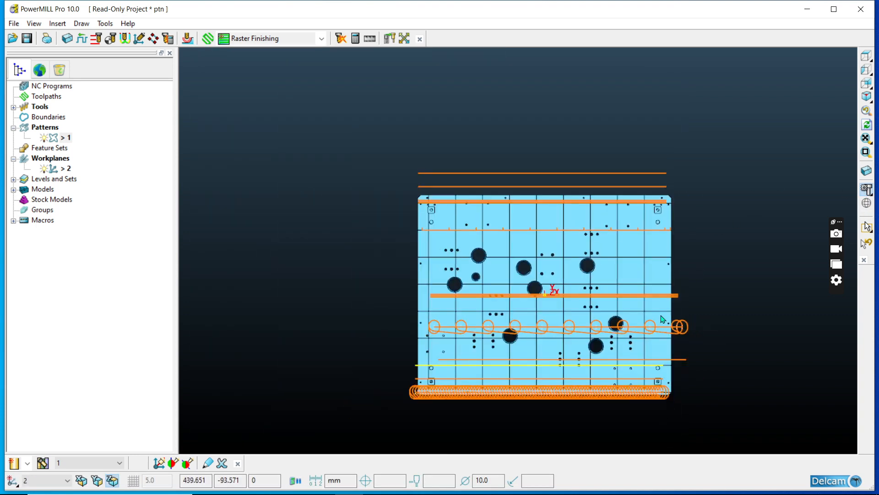
scroll(634, 296, "up", 2)
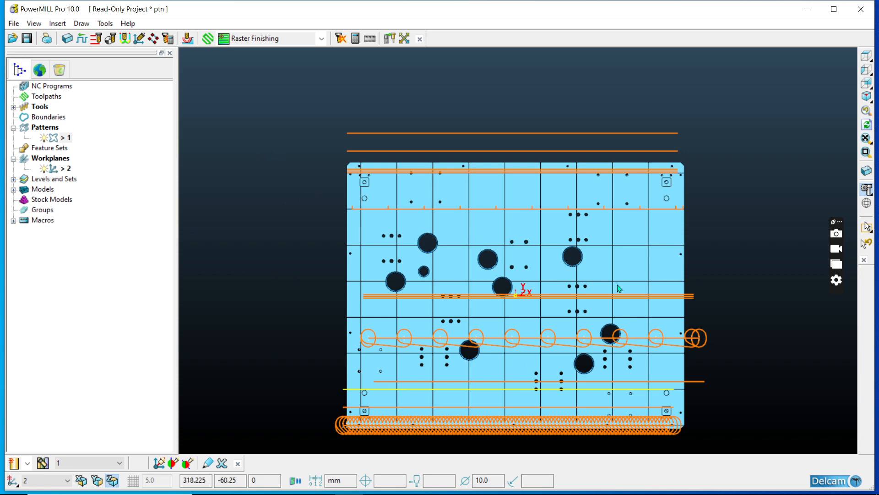
scroll(538, 369, "down", 2)
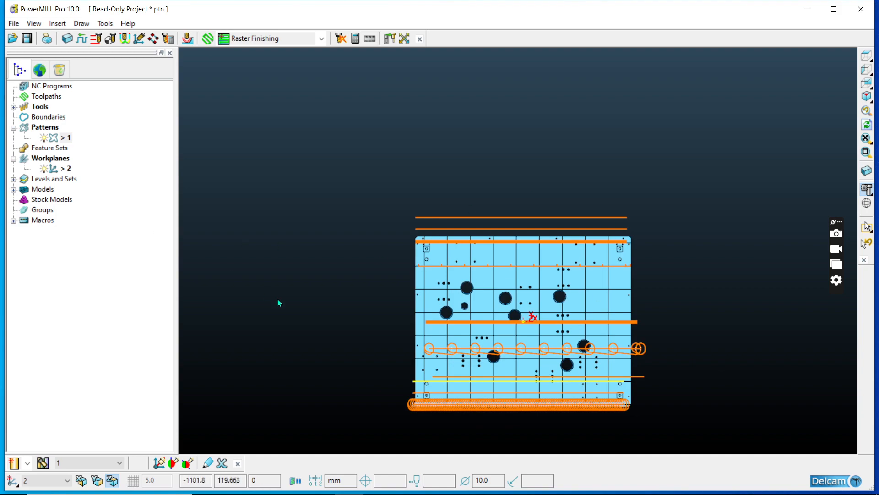
- Examine in 3D how the generated along, offset and trochoidal curves lie over the grid plate's top face and edges
middle_click_drag(278, 298, 700, 120)
scroll(524, 255, "up", 3)
scroll(449, 255, "down", 3)
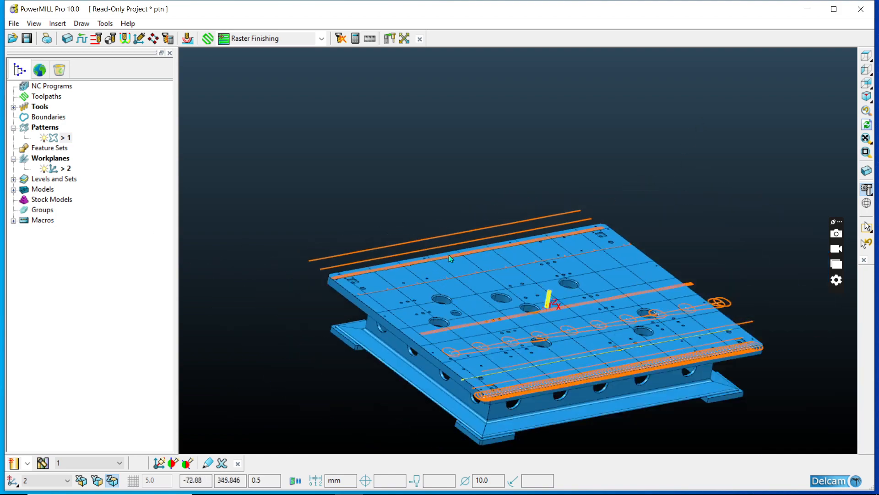
scroll(448, 254, "up", 2)
scroll(344, 264, "up", 3)
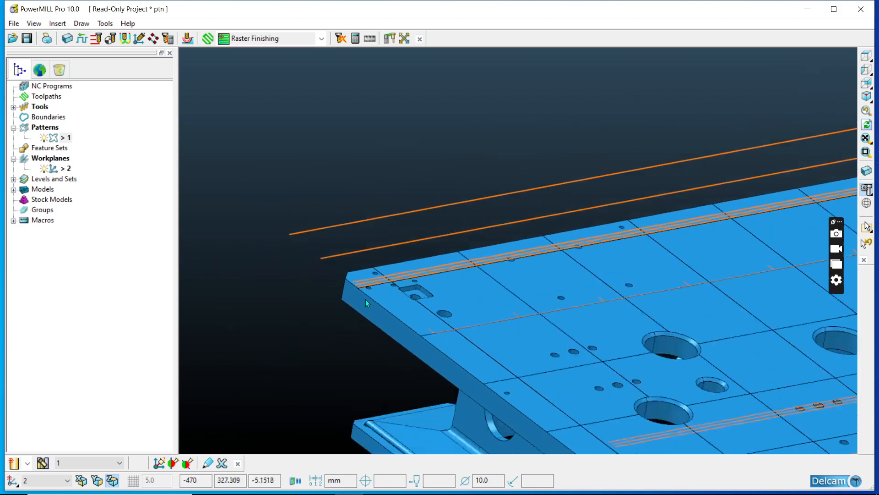
scroll(365, 298, "down", 3)
scroll(432, 279, "up", 2)
scroll(394, 312, "down", 2)
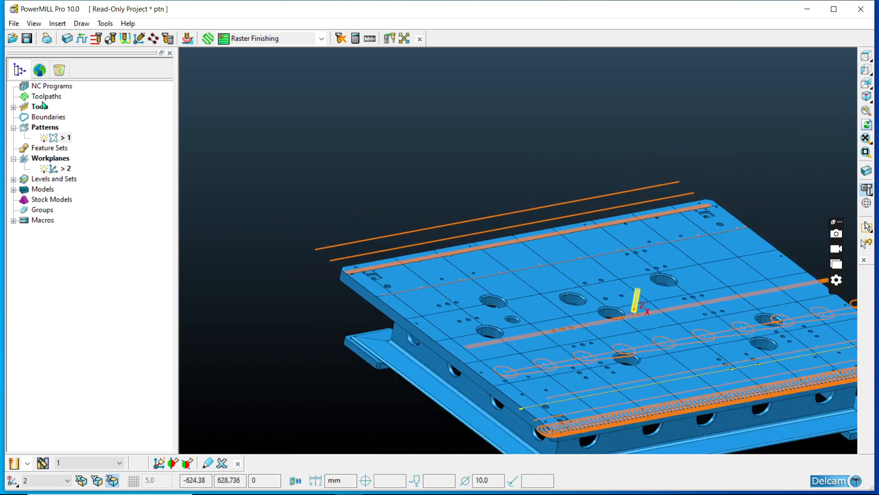
scroll(548, 280, "down", 3)
scroll(548, 279, "up", 5)
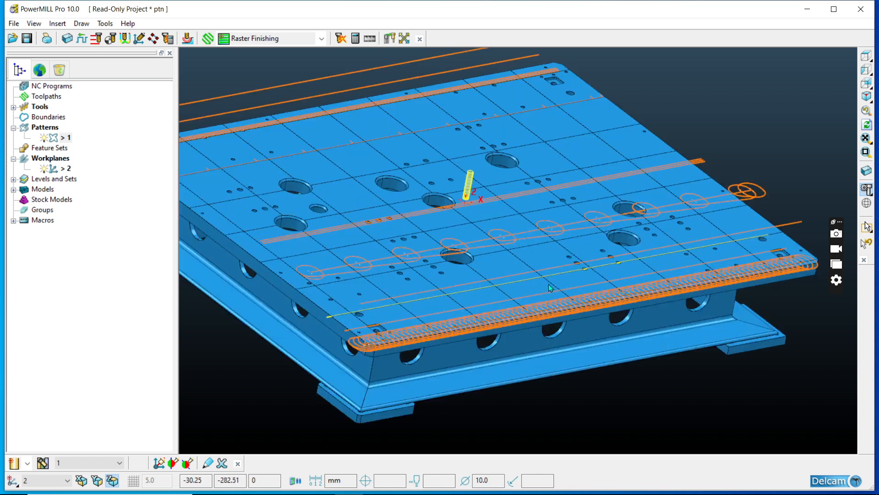
scroll(548, 284, "down", 2)
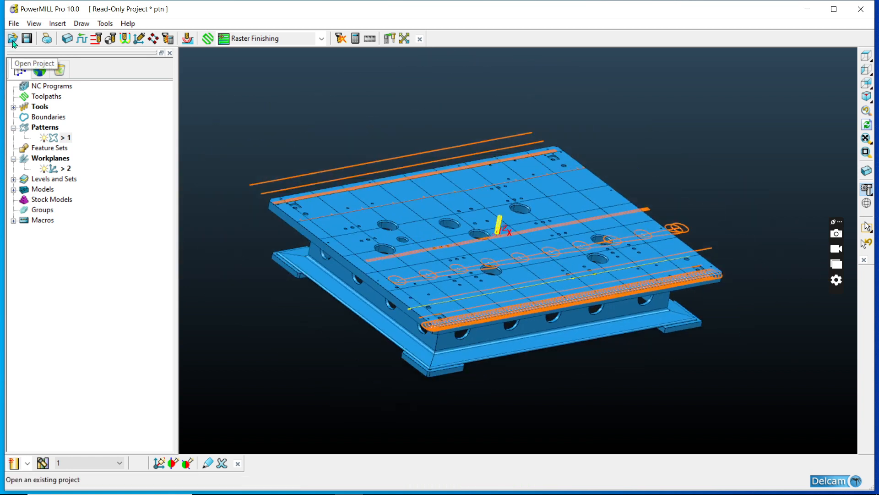